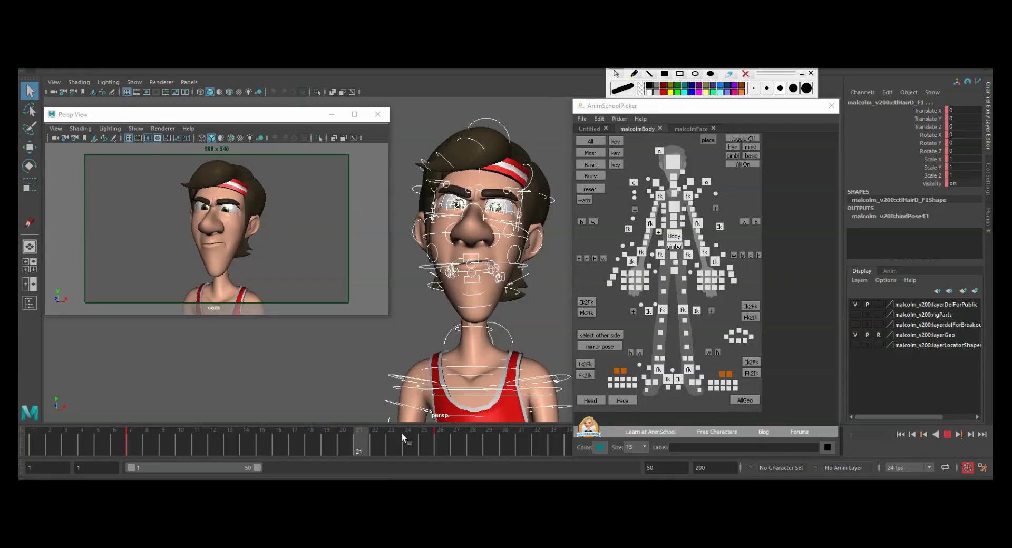
# - Halt the playing Malcolm animation using the timeline's stop button
pyautogui.click(441, 445)
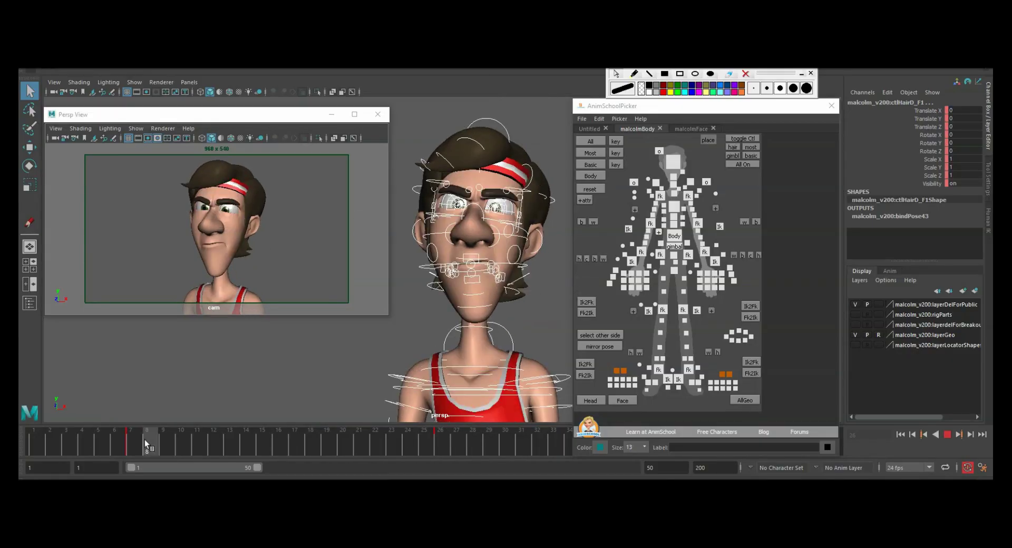
# - Go to frame 12 and tween the rig's pose between its surrounding keys
pyautogui.press('.')
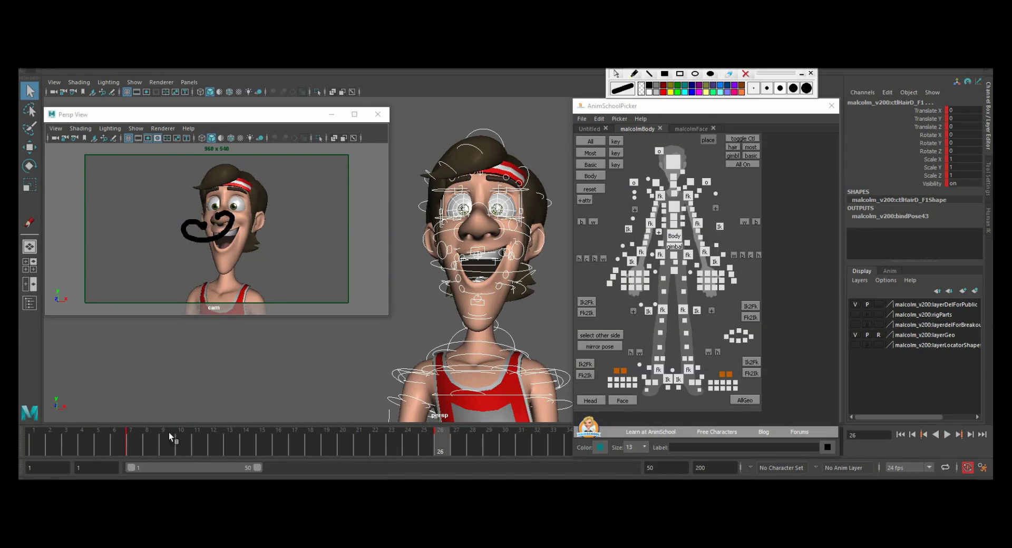
pyautogui.click(214, 443)
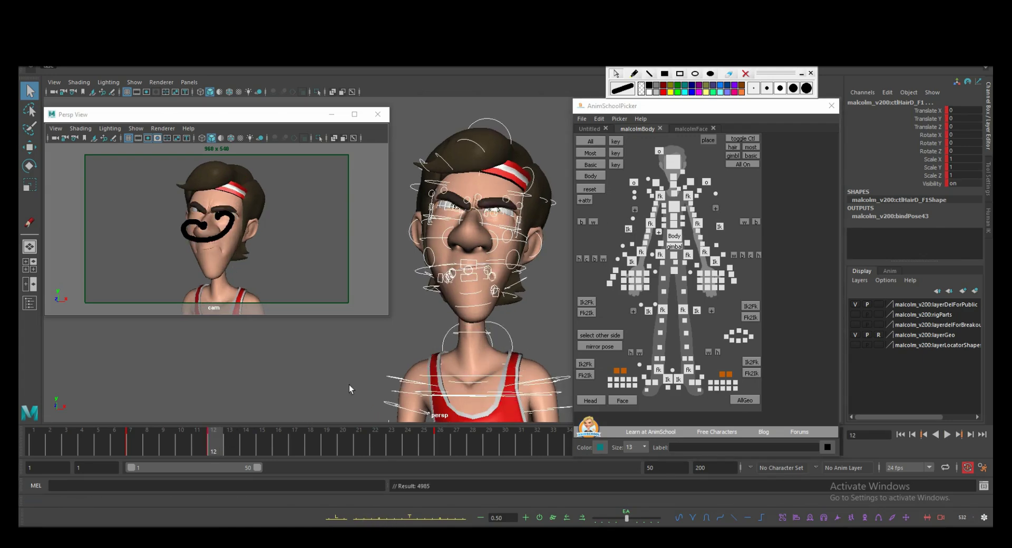
pyautogui.moveTo(350, 387); pyautogui.dragTo(552, 264)
pyautogui.press('e')
pyautogui.press(',')
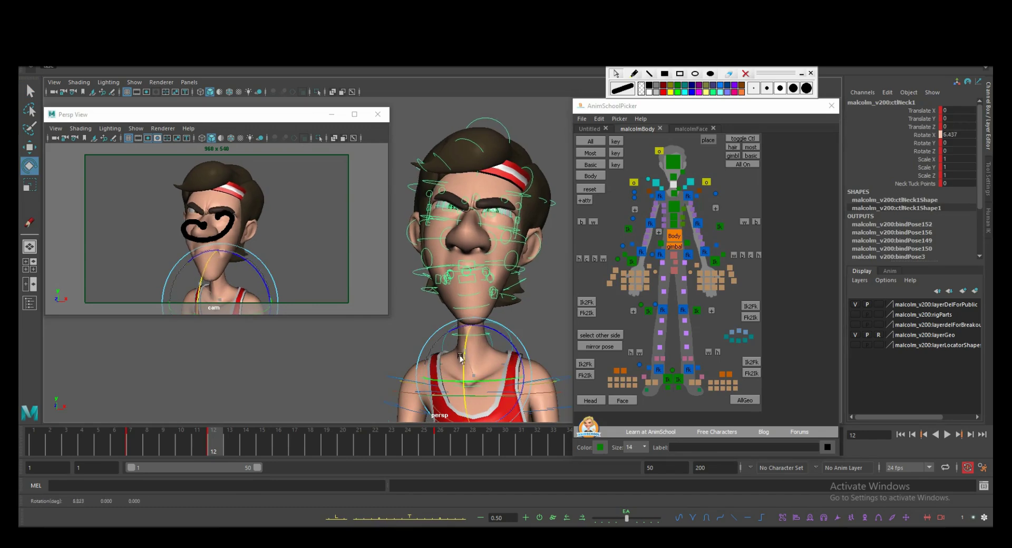
# - Select the body control and shift Malcolm's body position at frame 12
pyautogui.click(226, 247)
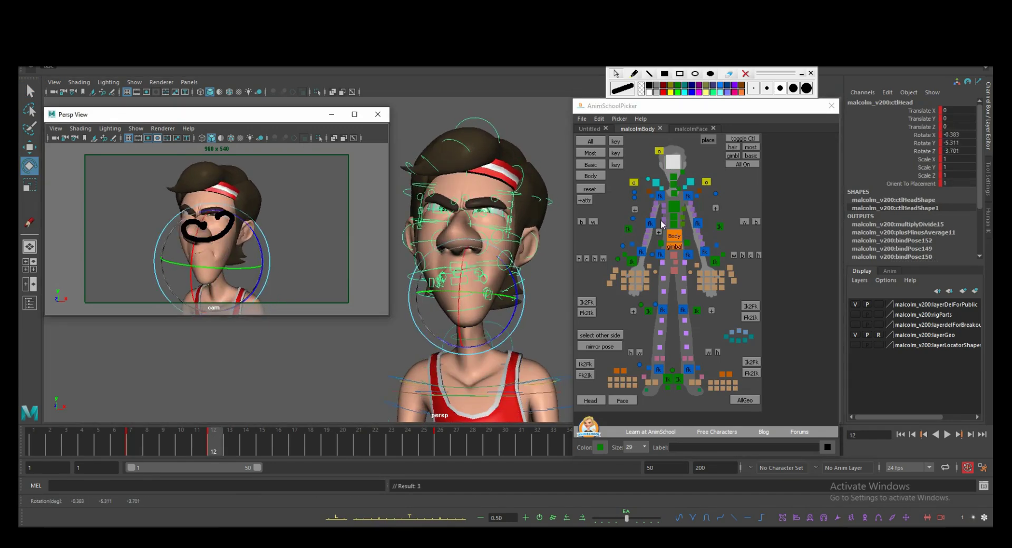
pyautogui.click(675, 235)
pyautogui.press('.')
pyautogui.press('w')
pyautogui.moveTo(464, 390); pyautogui.dragTo(464, 373, button='middle')
# - Move the jaw control in the face picker to reshape Malcolm's mouth
pyautogui.click(692, 128)
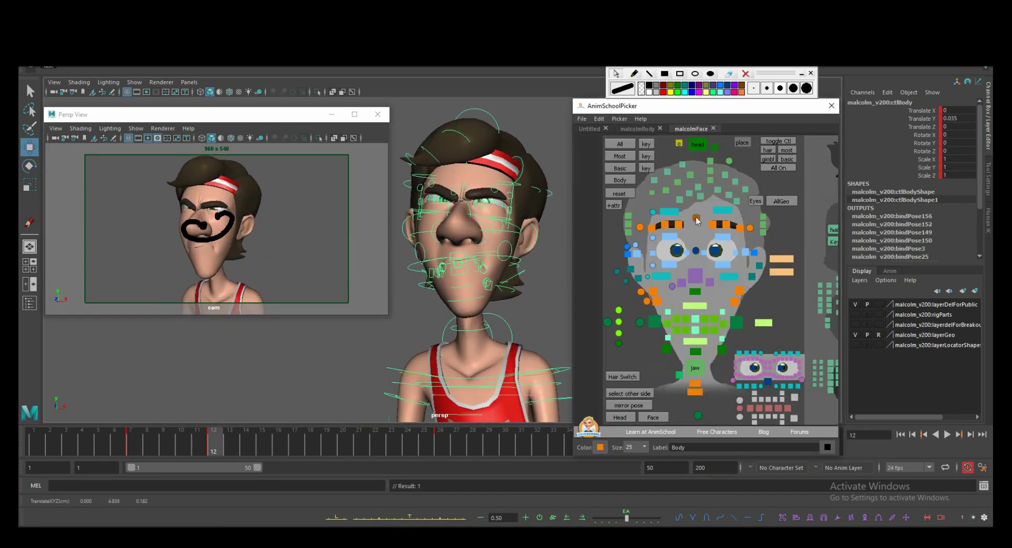
pyautogui.moveTo(649, 233); pyautogui.dragTo(748, 279)
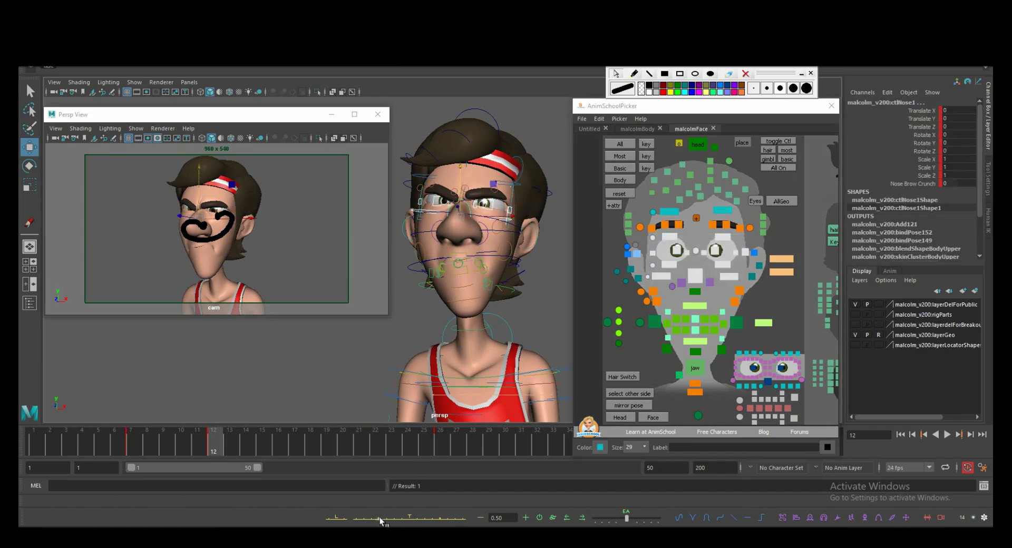
pyautogui.click(642, 324)
pyautogui.click(695, 368)
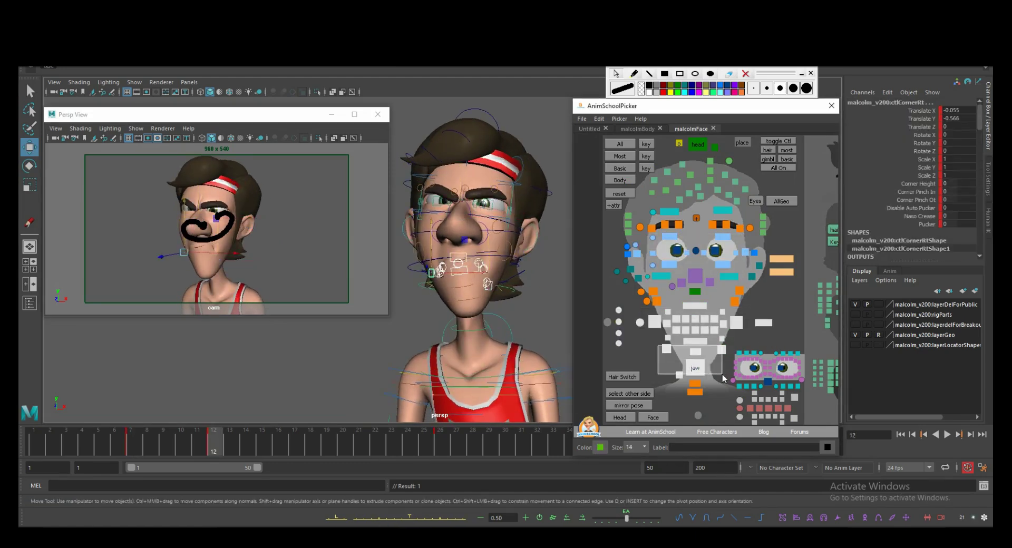
pyautogui.moveTo(233, 451); pyautogui.dragTo(220, 436)
# - Rotate Malcolm's head to a new angle, then clear the selection
pyautogui.click(210, 287)
pyautogui.press('e')
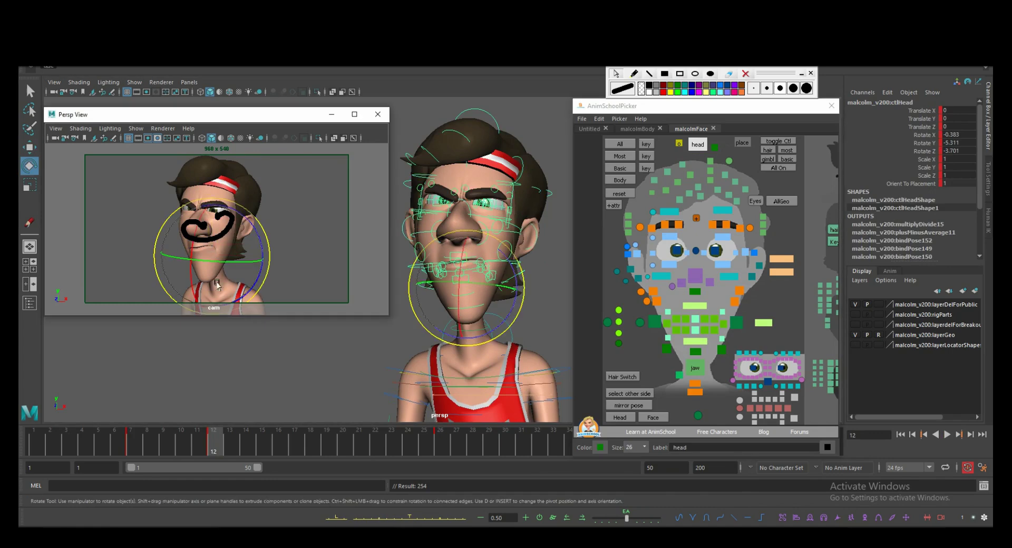
pyautogui.moveTo(211, 271); pyautogui.dragTo(209, 283)
pyautogui.click(208, 283)
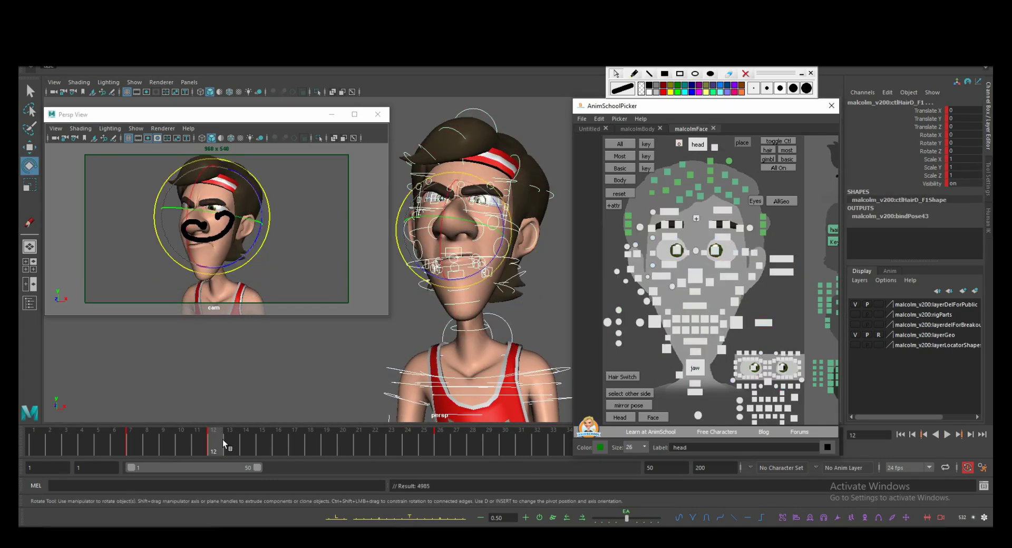
# - Scrub to frame 18, play back, stop at frame 23 and select the body control
pyautogui.moveTo(223, 439); pyautogui.dragTo(313, 440)
pyautogui.hotkey('alt', 'v')
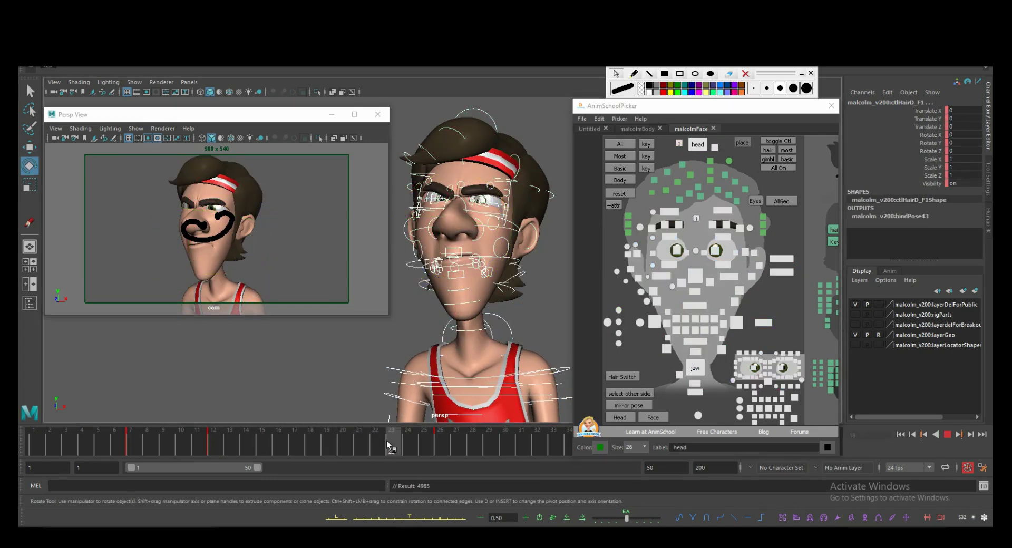
pyautogui.click(391, 441)
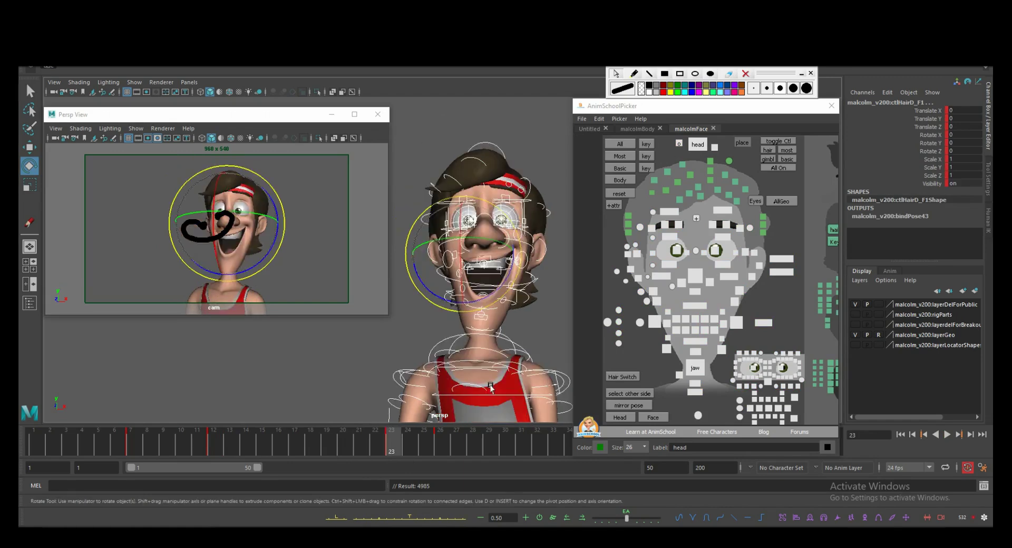
pyautogui.click(476, 346)
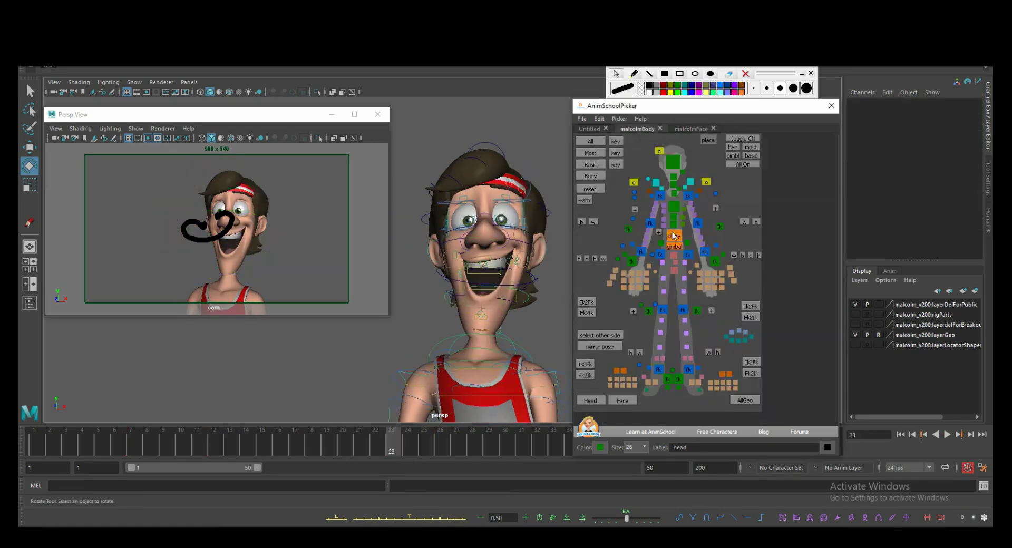
# - At frame 23, raise ctlBody slightly and tilt ctlChest1 forward
pyautogui.press('w')
pyautogui.moveTo(476, 346)
pyautogui.mouseDown()
pyautogui.moveTo(489, 379)
pyautogui.moveTo(406, 448)
pyautogui.mouseUp()
pyautogui.press('f')
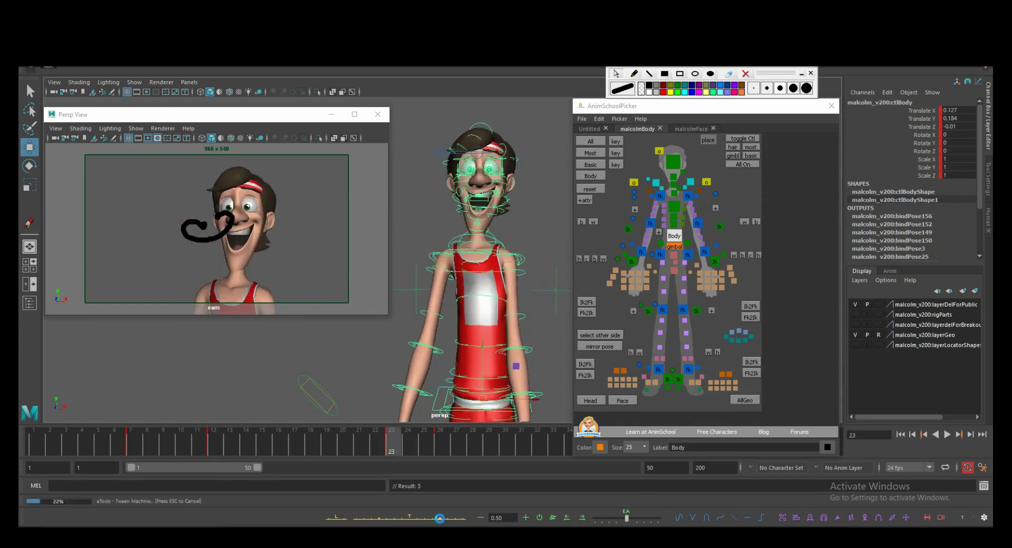
pyautogui.click(450, 283)
pyautogui.press('e')
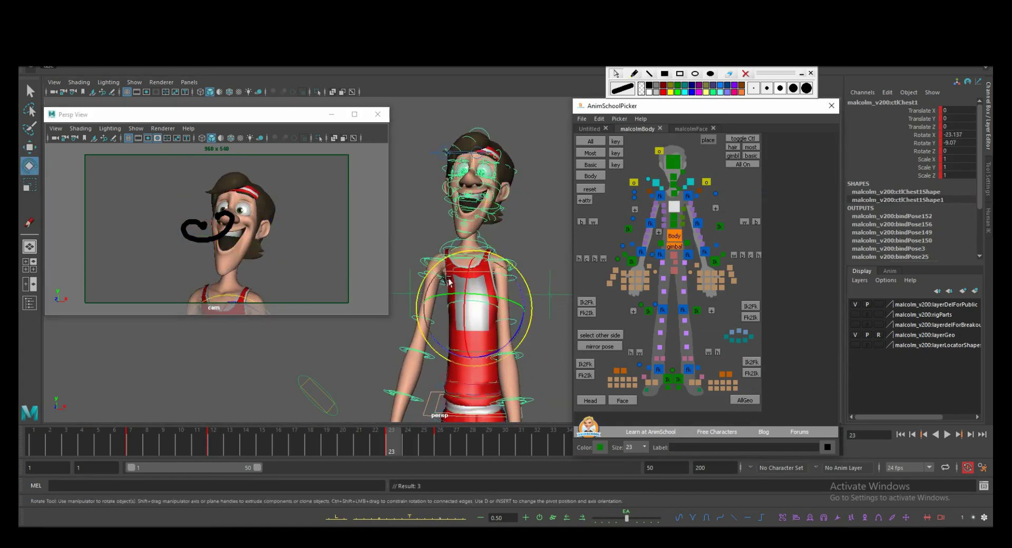
pyautogui.press('w')
pyautogui.moveTo(450, 284); pyautogui.dragTo(483, 308)
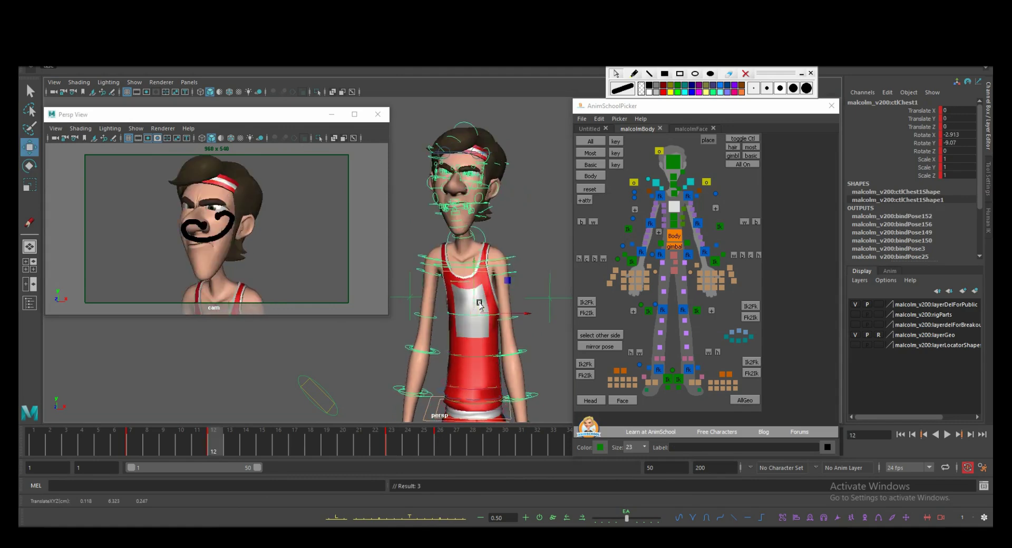
# - Rotate ctlHead to a new angle, replay, and scrub back to about frame 18
pyautogui.click(673, 163)
pyautogui.press('e')
pyautogui.moveTo(245, 247); pyautogui.dragTo(252, 271)
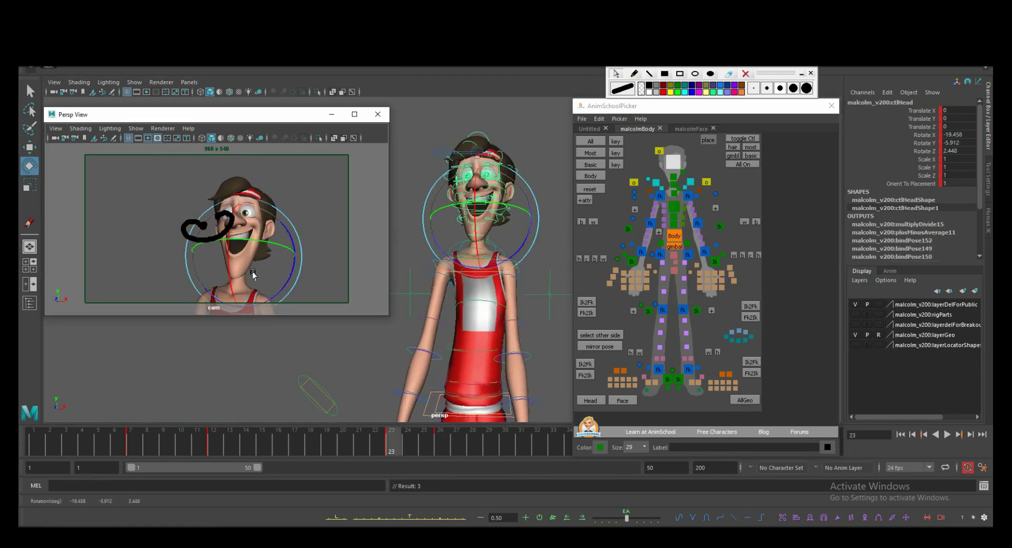
pyautogui.hotkey('alt', 'v')
pyautogui.press('w')
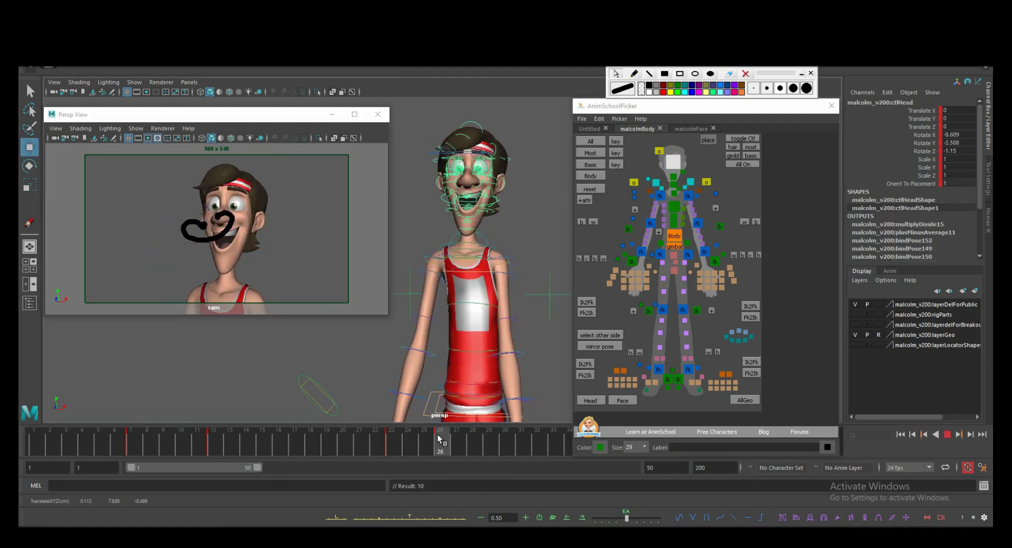
pyautogui.moveTo(438, 435); pyautogui.dragTo(275, 439)
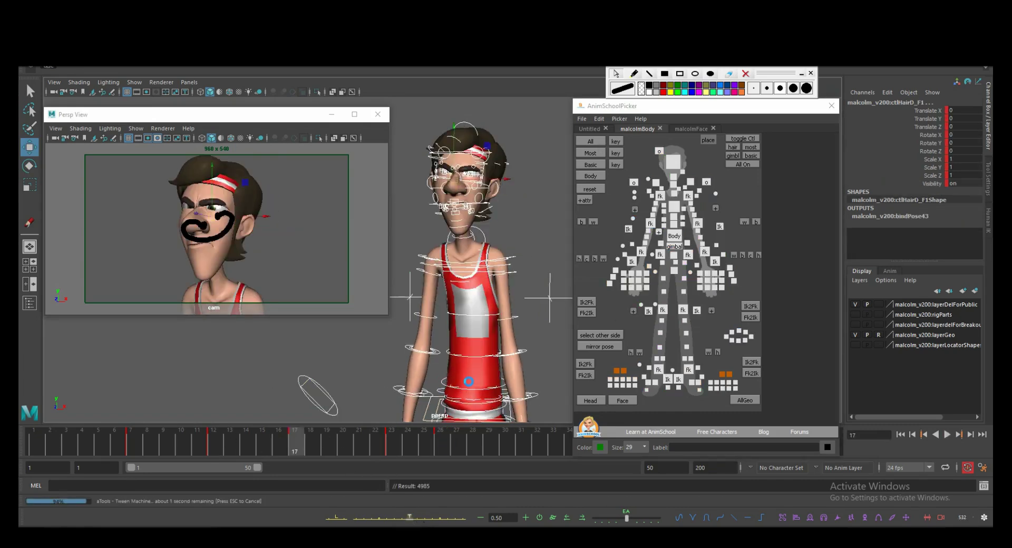
# - Select both shoulder controls and drag them down at frame 17
pyautogui.click(664, 241)
pyautogui.click(675, 236)
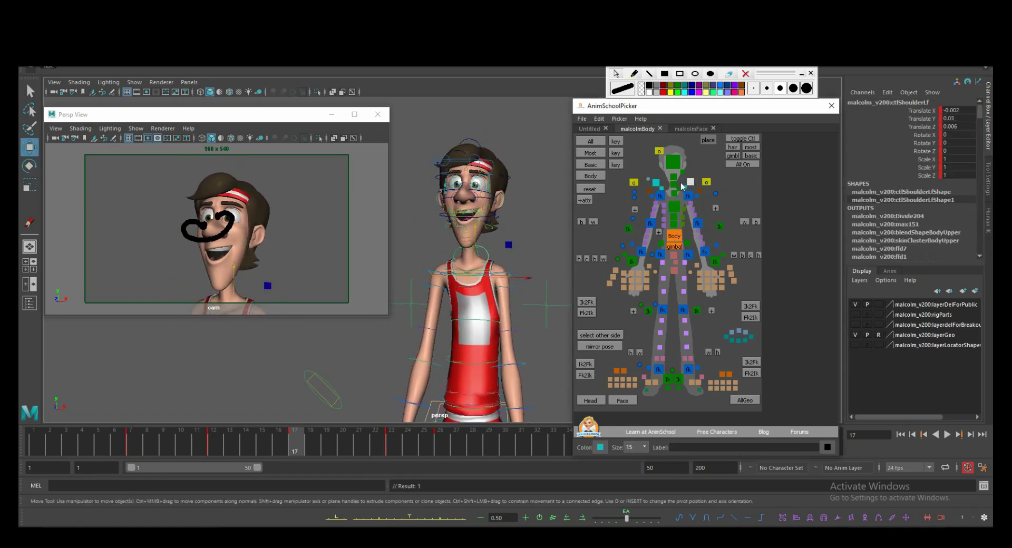
pyautogui.moveTo(472, 364)
pyautogui.mouseDown()
pyautogui.moveTo(466, 217)
pyautogui.moveTo(525, 221)
pyautogui.moveTo(463, 240)
pyautogui.moveTo(484, 203)
pyautogui.mouseUp()
# - Select the jaw and left mouth corner to close Malcolm's mouth at frame 17
pyautogui.click(671, 170)
pyautogui.press('e')
pyautogui.click(691, 129)
pyautogui.click(695, 368)
pyautogui.click(736, 322)
pyautogui.press('w')
# - Shut Malcolm's right upper and lower eyelids into a squint
pyautogui.click(500, 225)
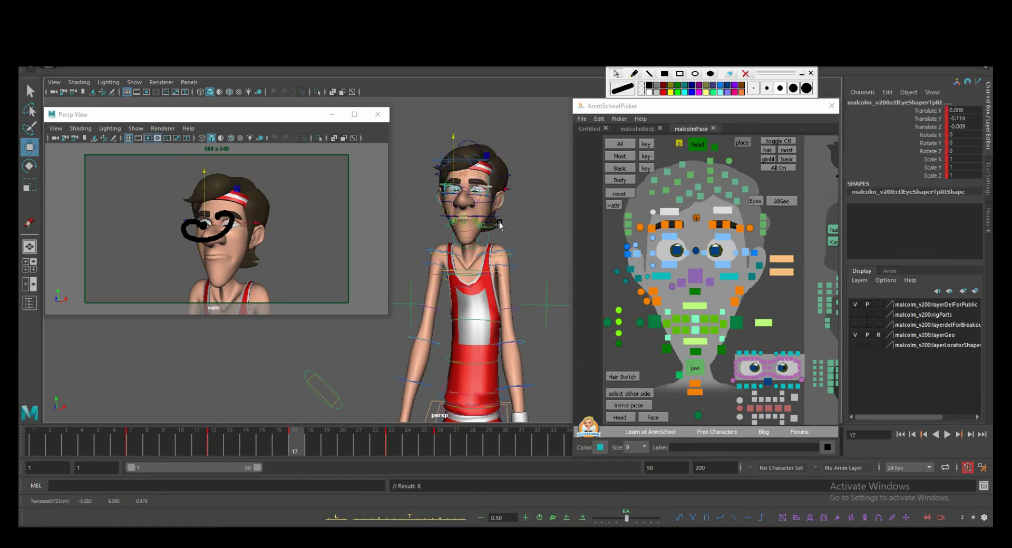
pyautogui.click(670, 211)
pyautogui.press('f')
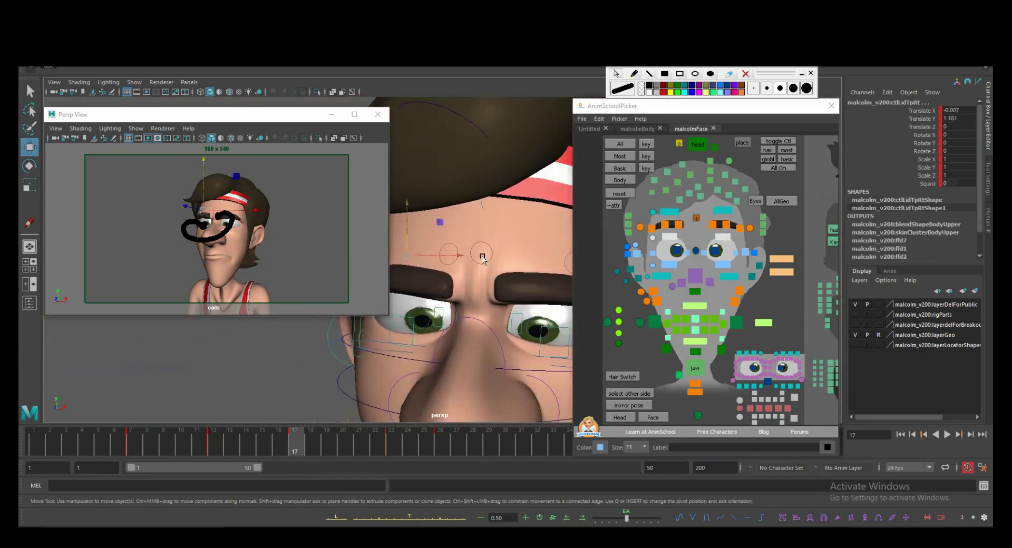
pyautogui.moveTo(479, 267); pyautogui.dragTo(528, 275, button='middle')
pyautogui.click(542, 273)
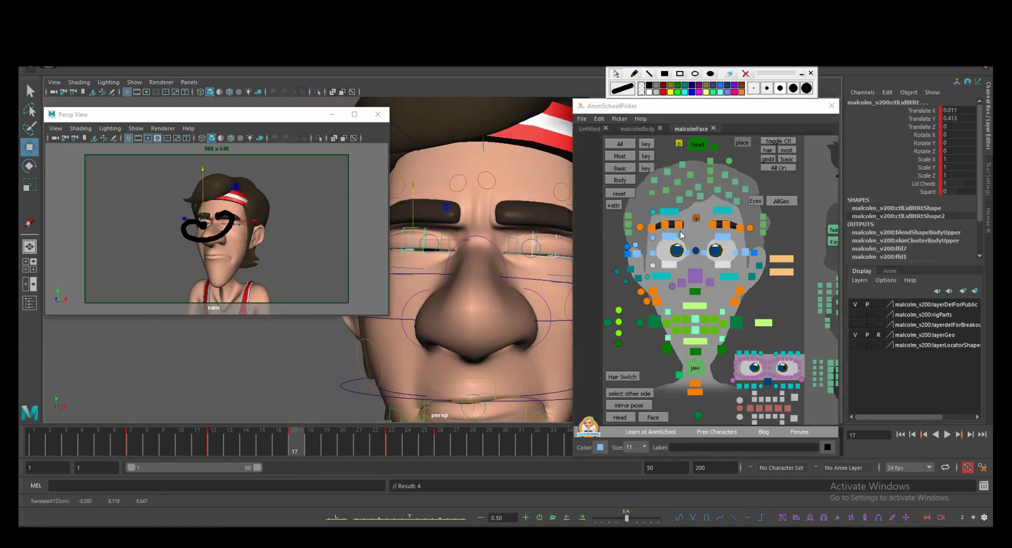
pyautogui.scroll(-3, 507, 296)
# - Scrunch the left nose control and adjust the jaw, upper head and left cheek
pyautogui.click(507, 305)
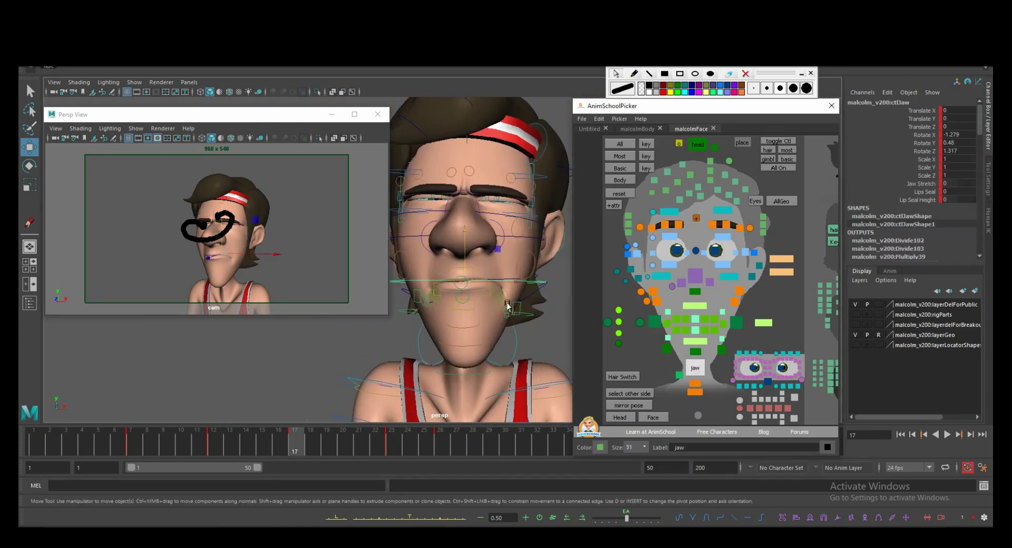
pyautogui.press('e')
pyautogui.click(782, 259)
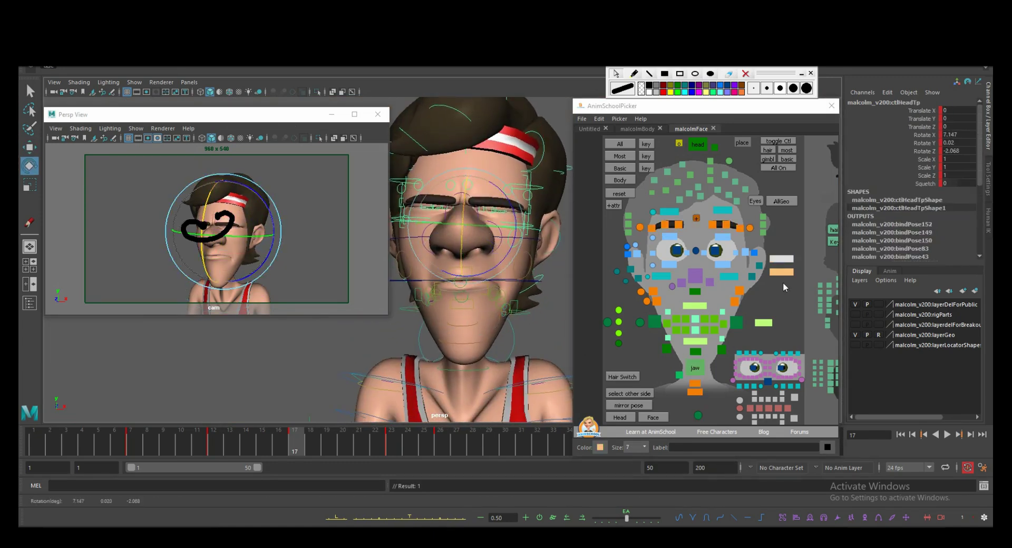
pyautogui.press('w')
pyautogui.click(486, 239)
pyautogui.moveTo(486, 239); pyautogui.dragTo(488, 243)
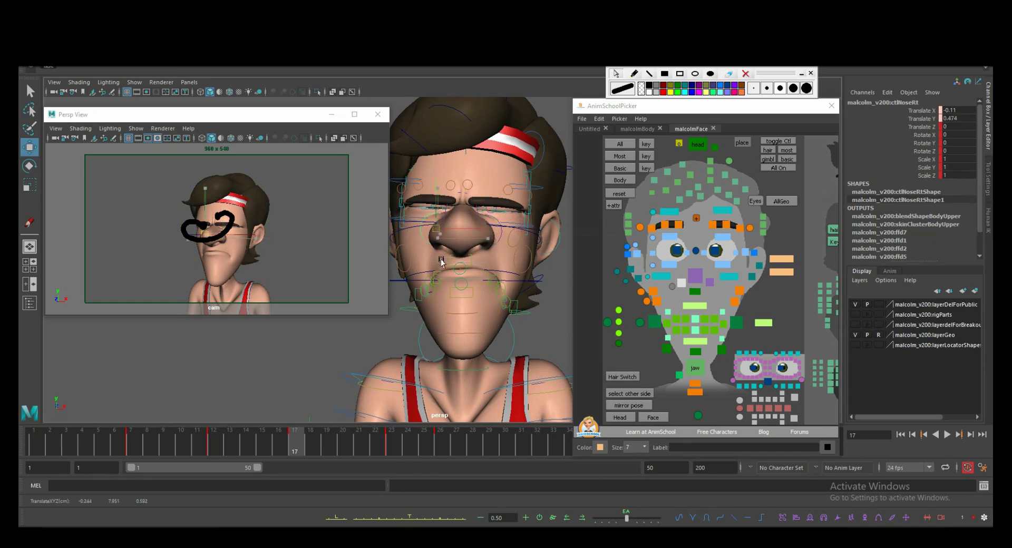
pyautogui.click(499, 274)
pyautogui.press('e')
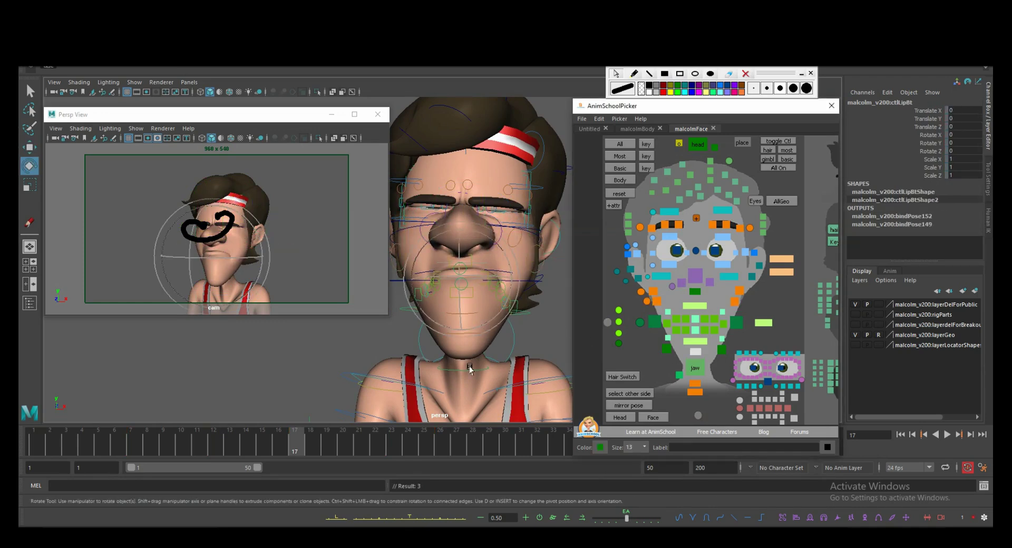
# - Jump to the frame 23 smile key, rotate the body forward, and play back
pyautogui.moveTo(401, 127); pyautogui.dragTo(517, 348)
pyautogui.press('.')
pyautogui.scroll(-5, 517, 348)
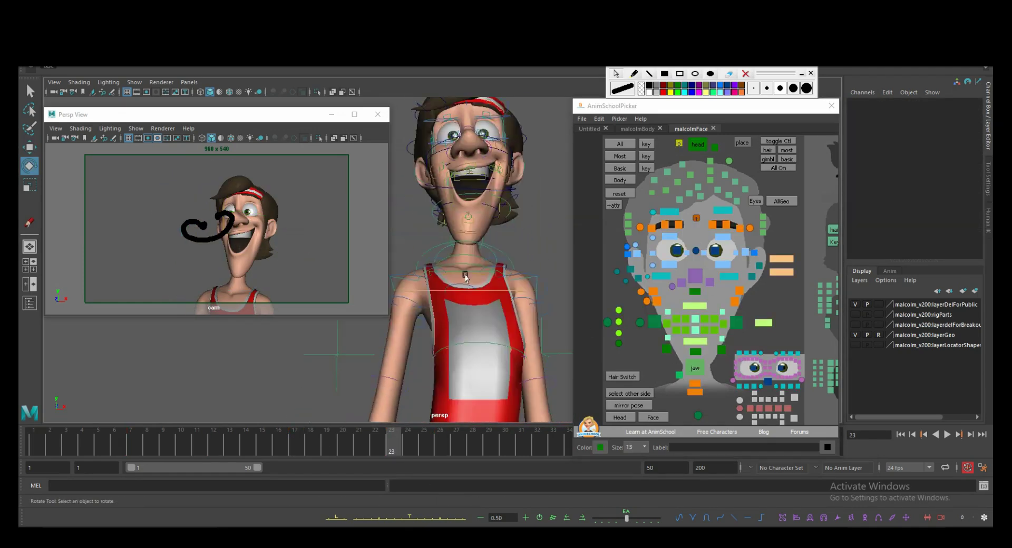
pyautogui.click(222, 279)
pyautogui.keyDown('alt'); pyautogui.moveTo(475, 264); pyautogui.dragTo(341, 310); pyautogui.keyUp('alt')
pyautogui.moveTo(221, 279); pyautogui.dragTo(221, 285)
pyautogui.hotkey('alt', 'v')
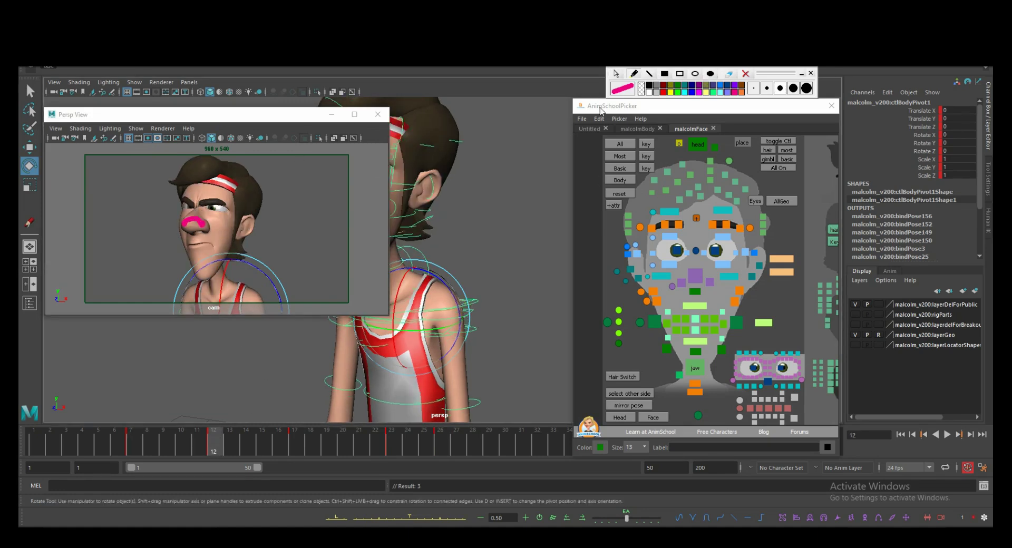
# - Check the poses at frames 18 and 23, then select Body in the malcolmBody picker tab
pyautogui.click(312, 442)
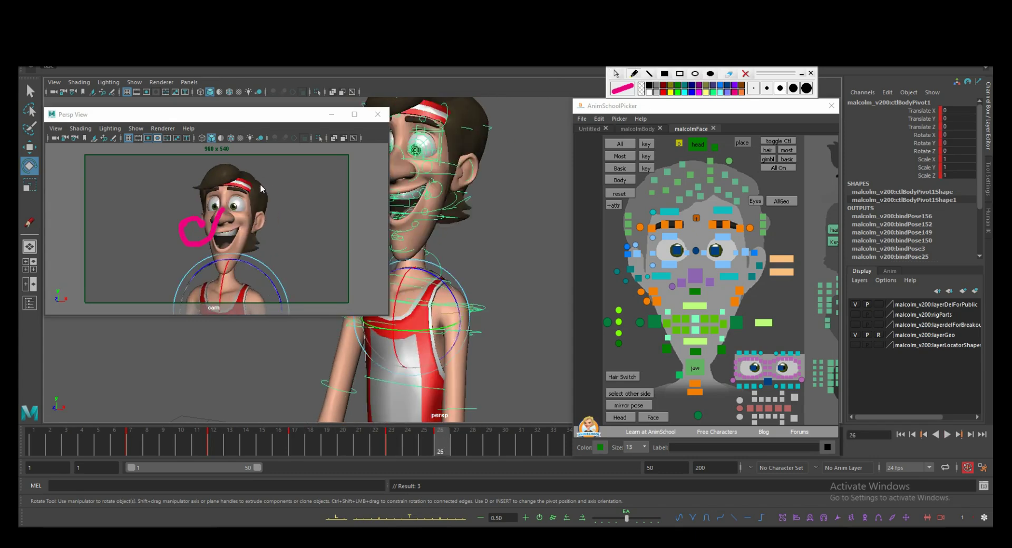
pyautogui.click(394, 447)
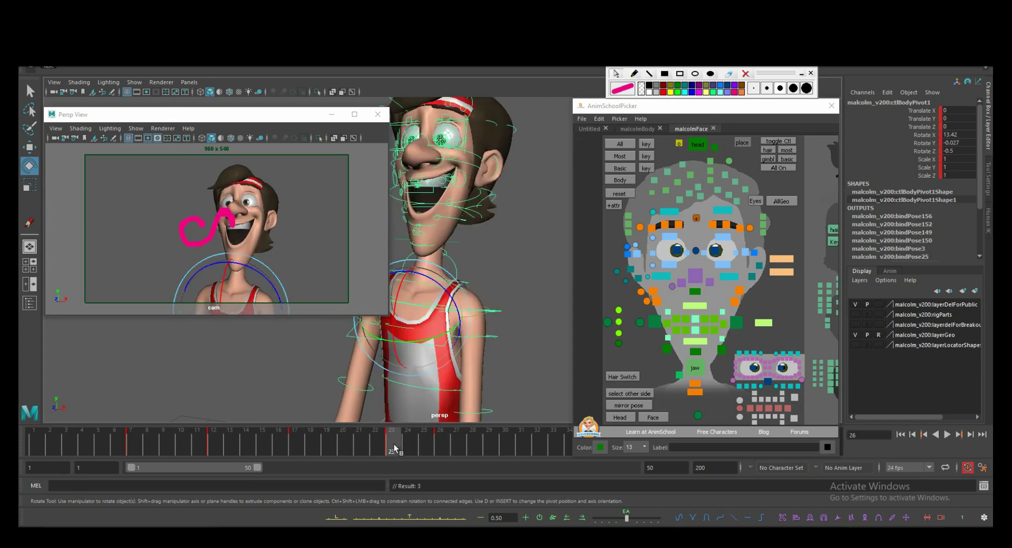
pyautogui.click(689, 384)
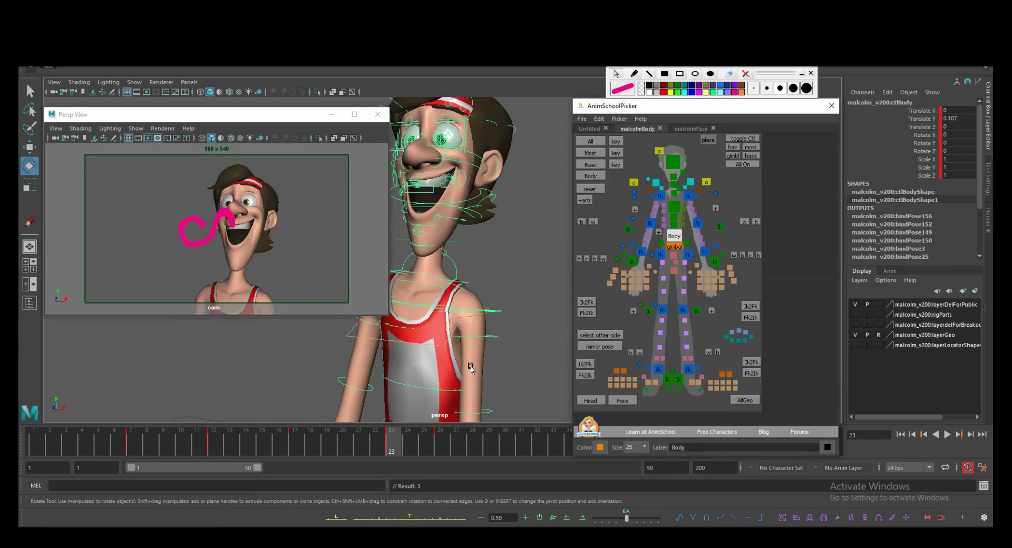
# - Try a 10-degree head turn, undo it, and replay the animation from frame 26
pyautogui.click(244, 179)
pyautogui.moveTo(244, 189); pyautogui.dragTo(244, 259)
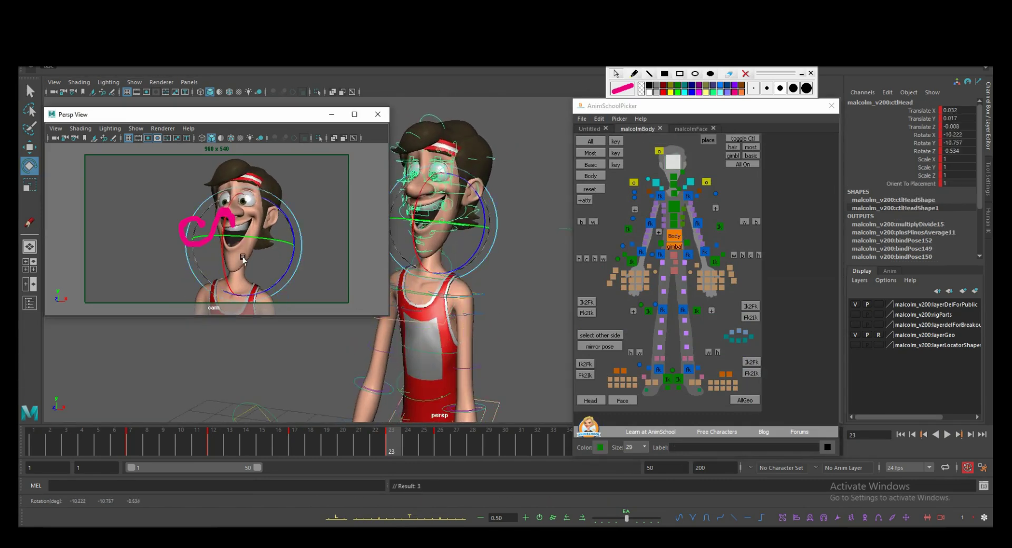
pyautogui.hotkey('ctrl', 'z')
pyautogui.hotkey('ctrl', 'z')
pyautogui.click(384, 514)
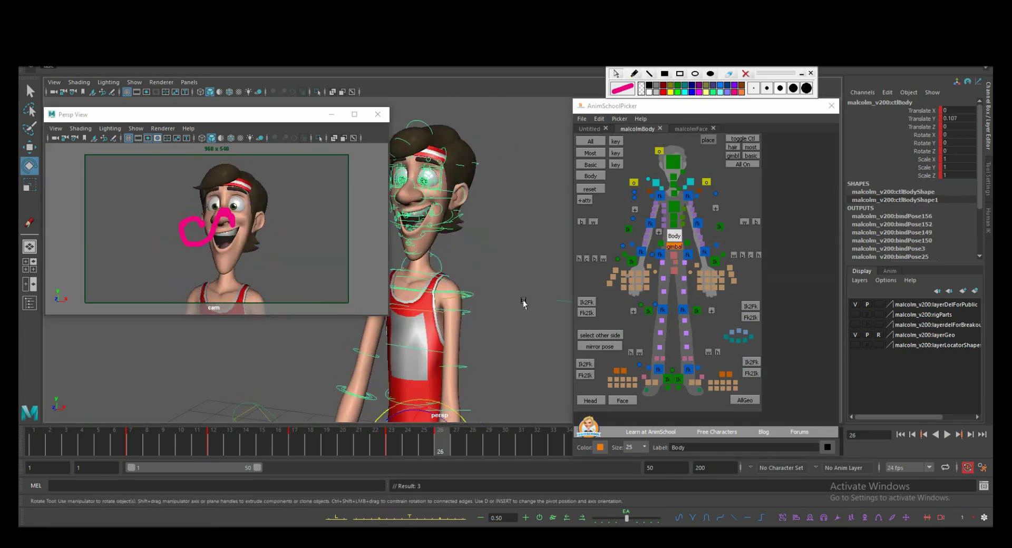
pyautogui.hotkey('alt', 'v')
pyautogui.hotkey('alt', 'v')
# - Select the jaw, lower head and left pupil face controls while switching scale and rotate tools
pyautogui.click(675, 190)
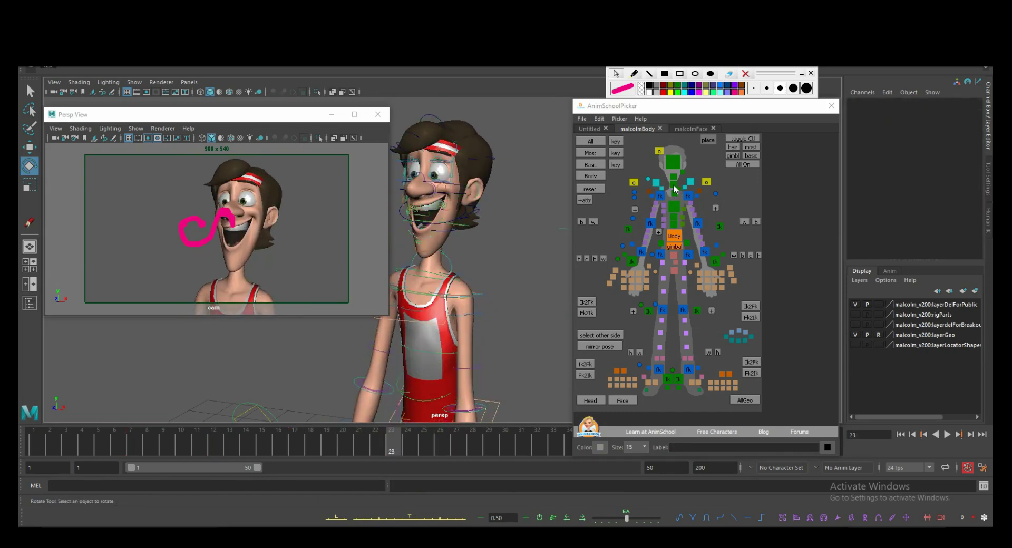
pyautogui.click(692, 128)
pyautogui.click(419, 246)
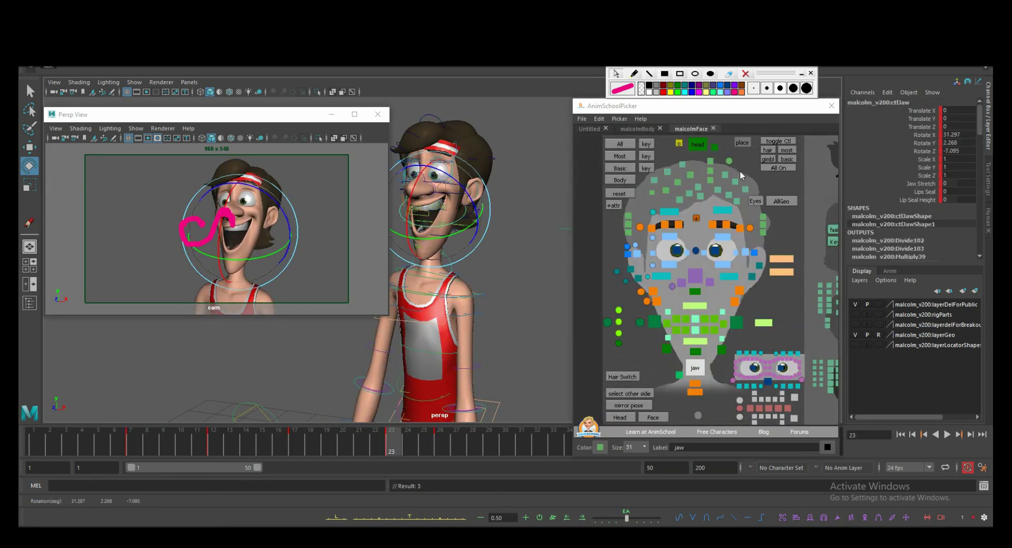
pyautogui.click(698, 145)
pyautogui.press('r')
pyautogui.click(250, 175)
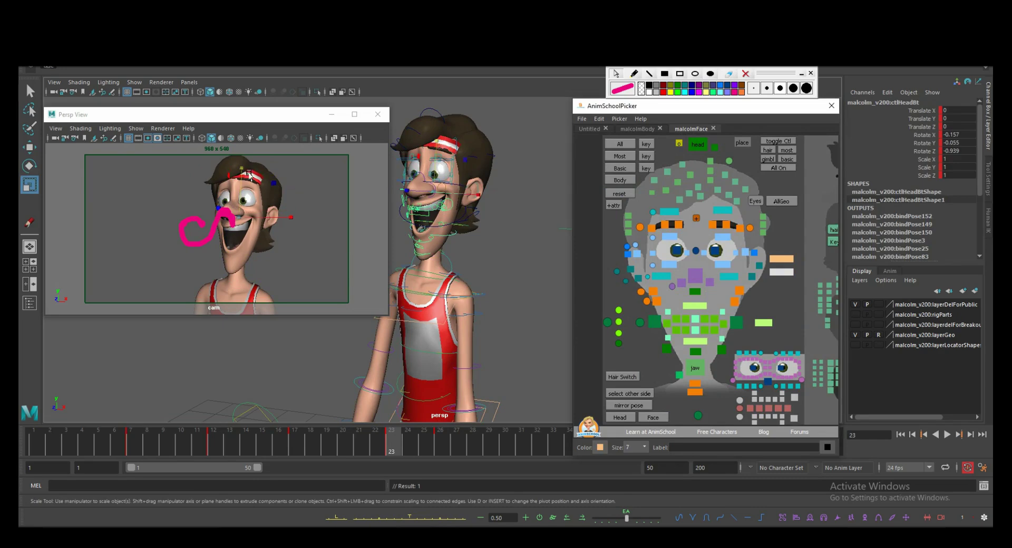
pyautogui.click(440, 186)
pyautogui.press('e')
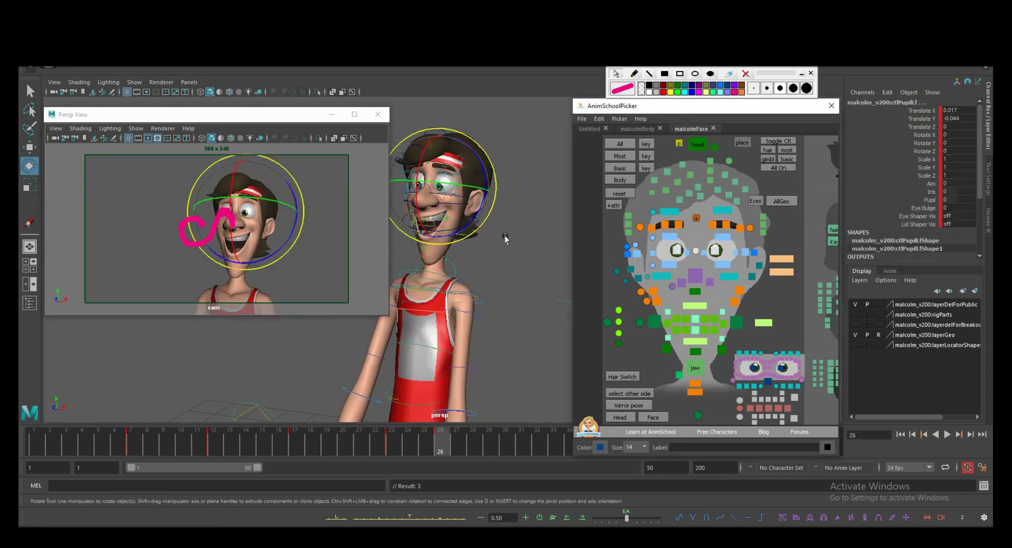
# - Select the mouth and head controls and undo the last head rotation
pyautogui.click(219, 285)
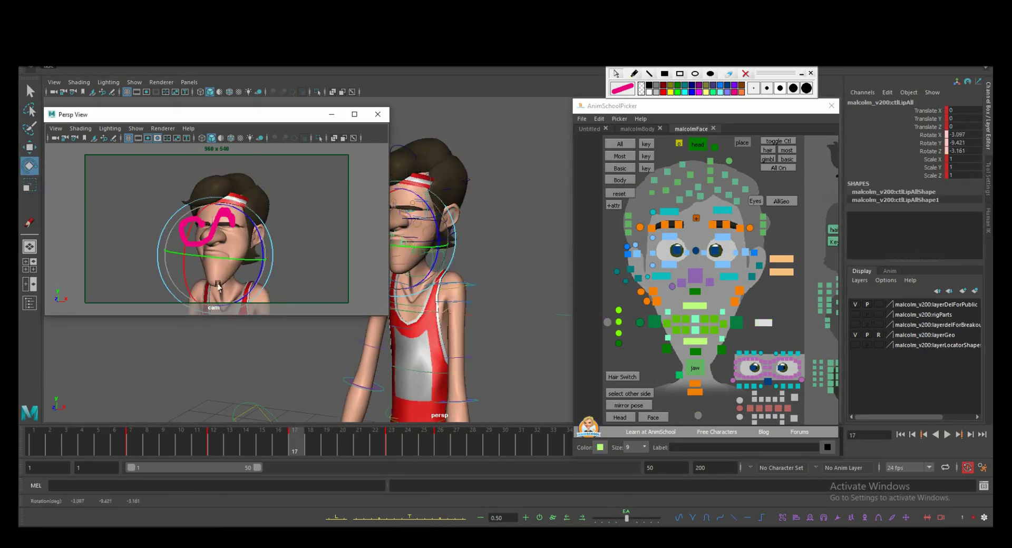
pyautogui.click(224, 199)
pyautogui.press('r')
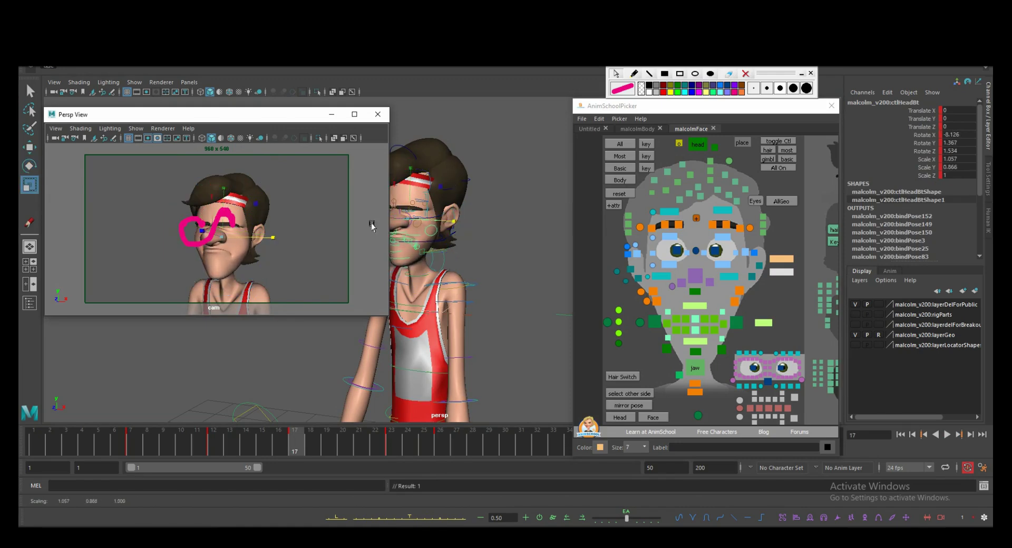
pyautogui.click(274, 263)
pyautogui.click(189, 240)
pyautogui.press('e')
pyautogui.hotkey('ctrl', 'z')
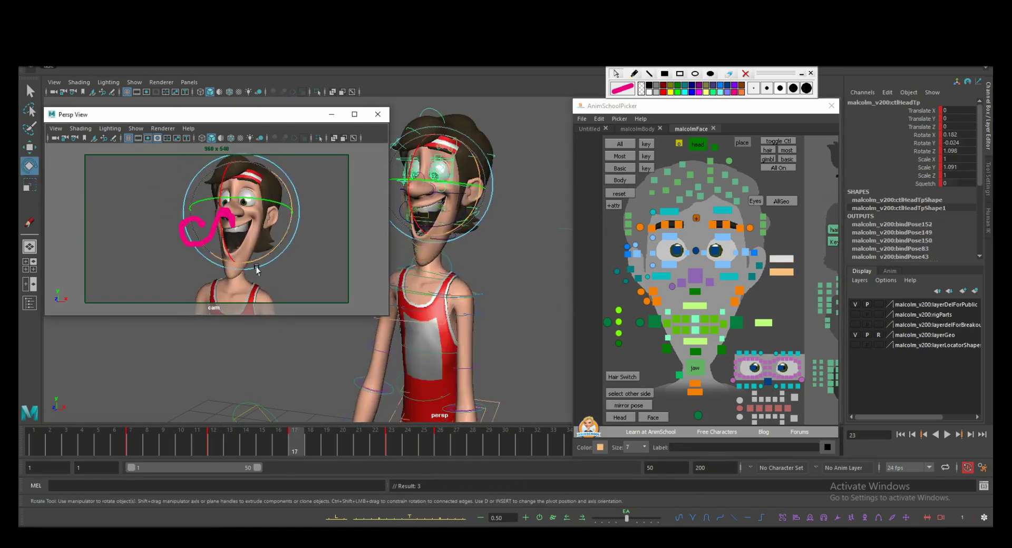
# - Select the right shoulder and head body controls, then play and stop the animation
pyautogui.click(638, 129)
pyautogui.click(656, 182)
pyautogui.press('w')
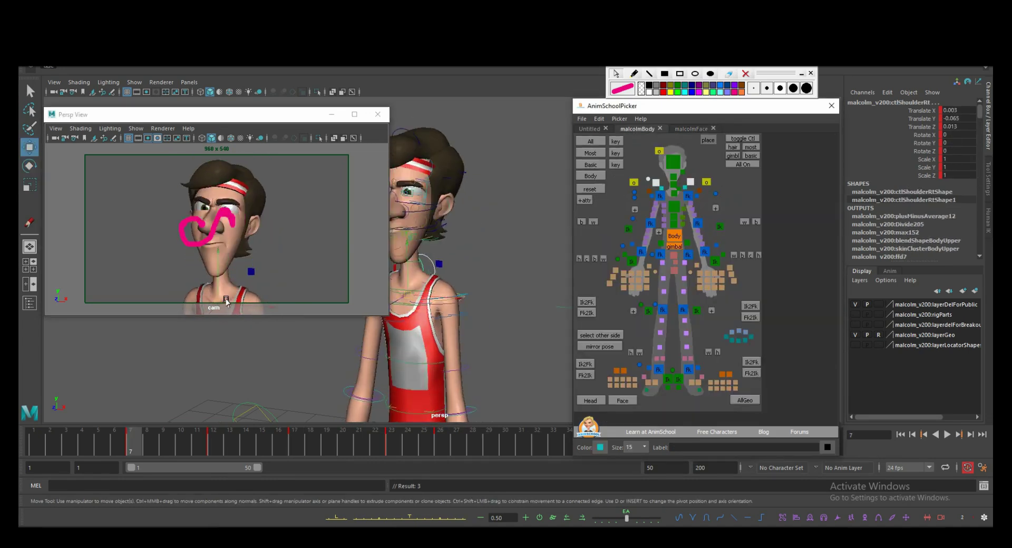
pyautogui.click(225, 245)
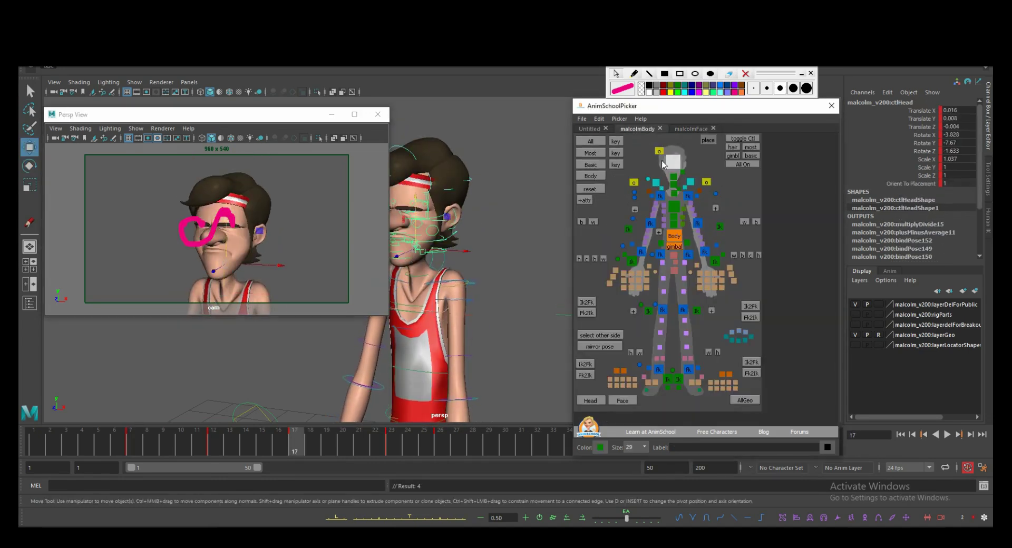
pyautogui.click(255, 262)
pyautogui.press('e')
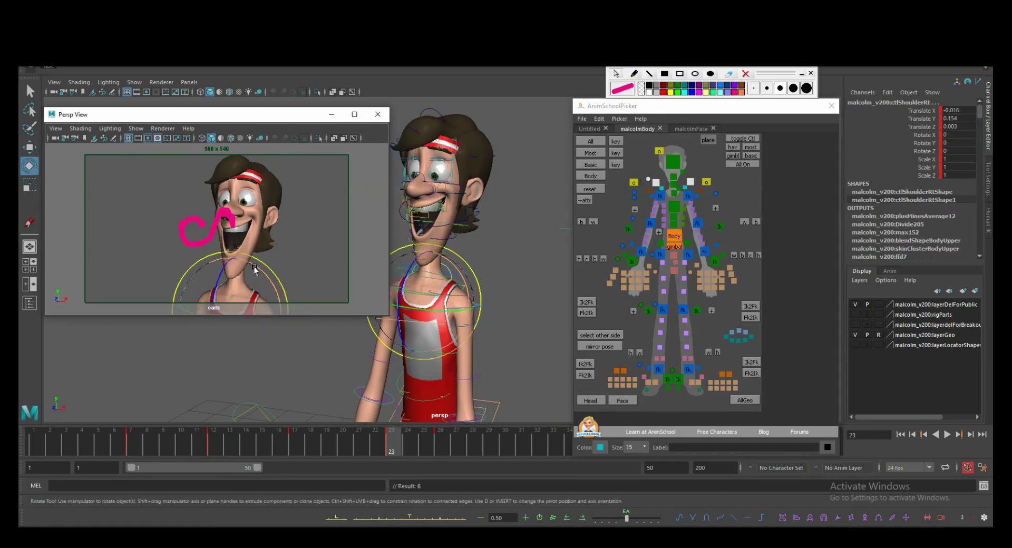
pyautogui.hotkey('alt', 'v')
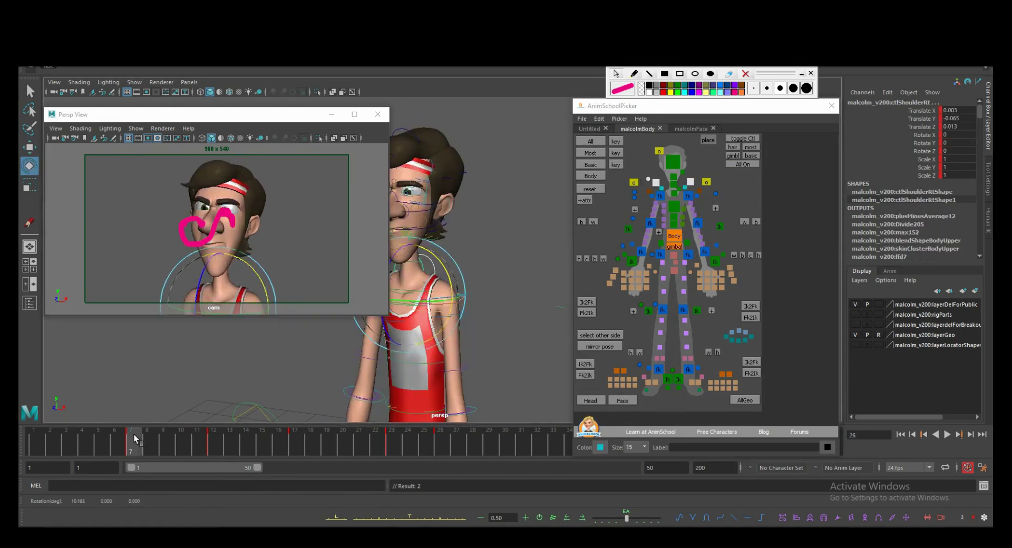
pyautogui.hotkey('alt', 'v')
# - Tween all controls across frames 12–18 at frame 14 and tilt ctlHead there
pyautogui.click(590, 142)
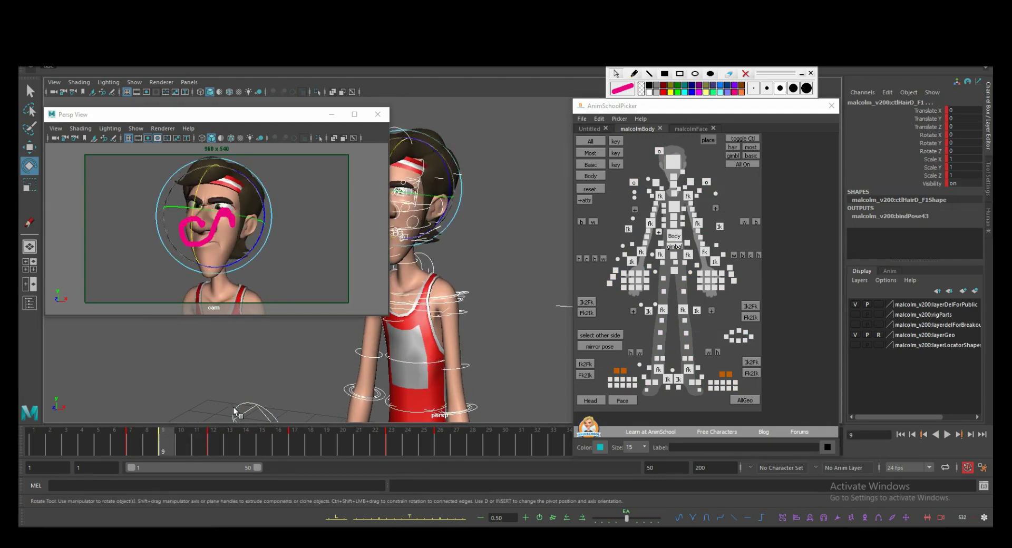
pyautogui.moveTo(185, 440); pyautogui.dragTo(257, 439)
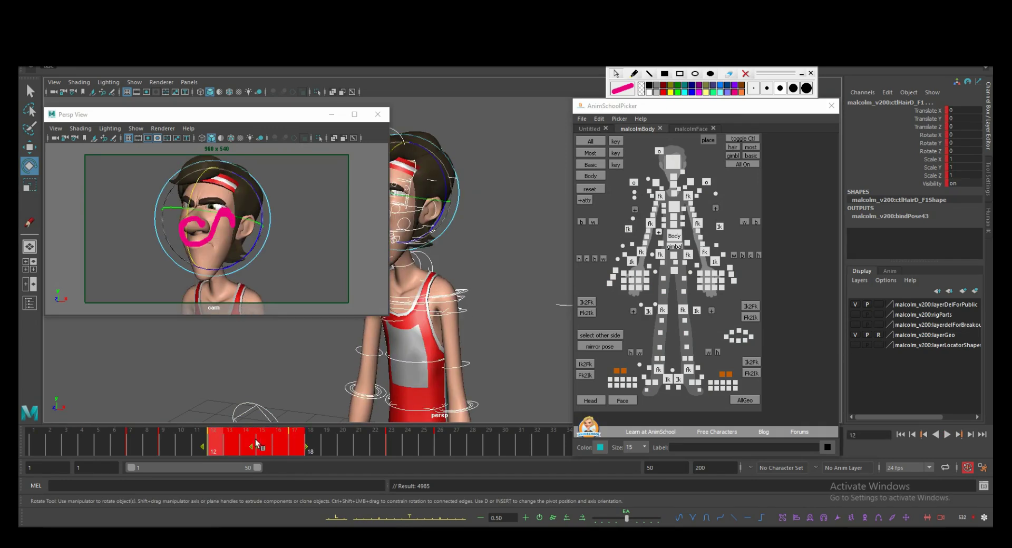
pyautogui.click(255, 439)
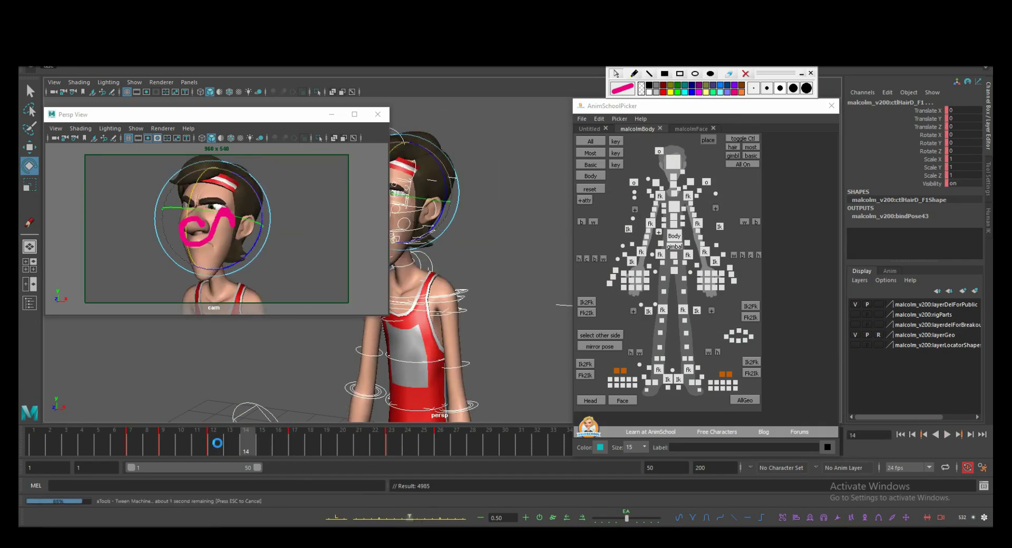
pyautogui.click(673, 162)
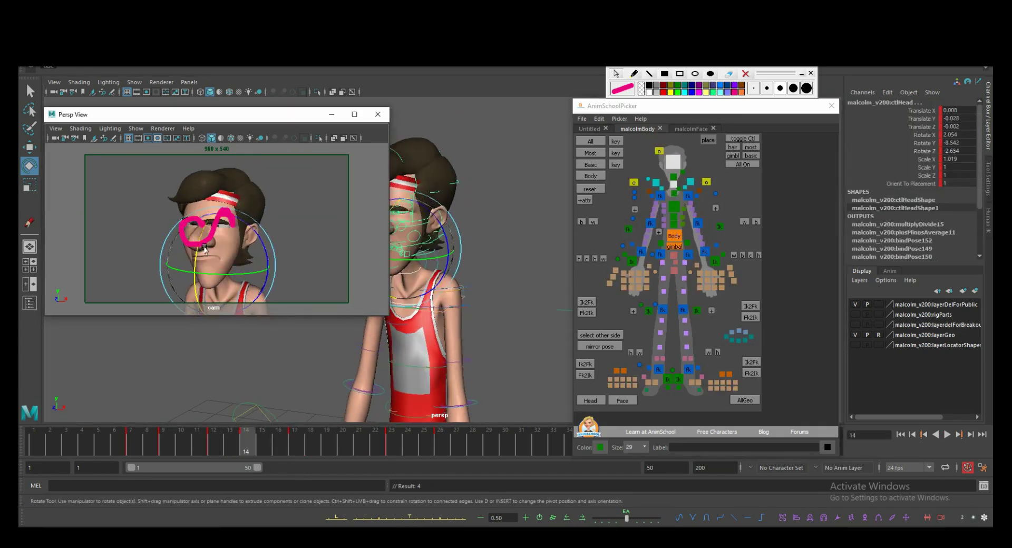
pyautogui.moveTo(205, 250); pyautogui.dragTo(210, 283)
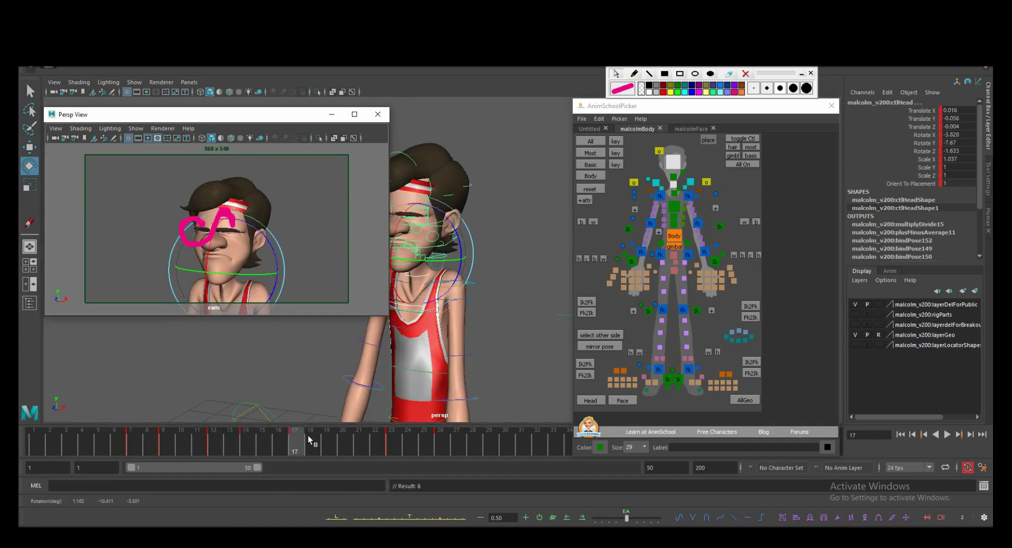
pyautogui.moveTo(311, 442); pyautogui.dragTo(390, 442)
# - Scrub and play back the motion, then return to frame 9 with face controls shown
pyautogui.click(587, 143)
pyautogui.moveTo(193, 442)
pyautogui.mouseDown()
pyautogui.moveTo(401, 439)
pyautogui.moveTo(314, 435)
pyautogui.moveTo(378, 439)
pyautogui.mouseUp()
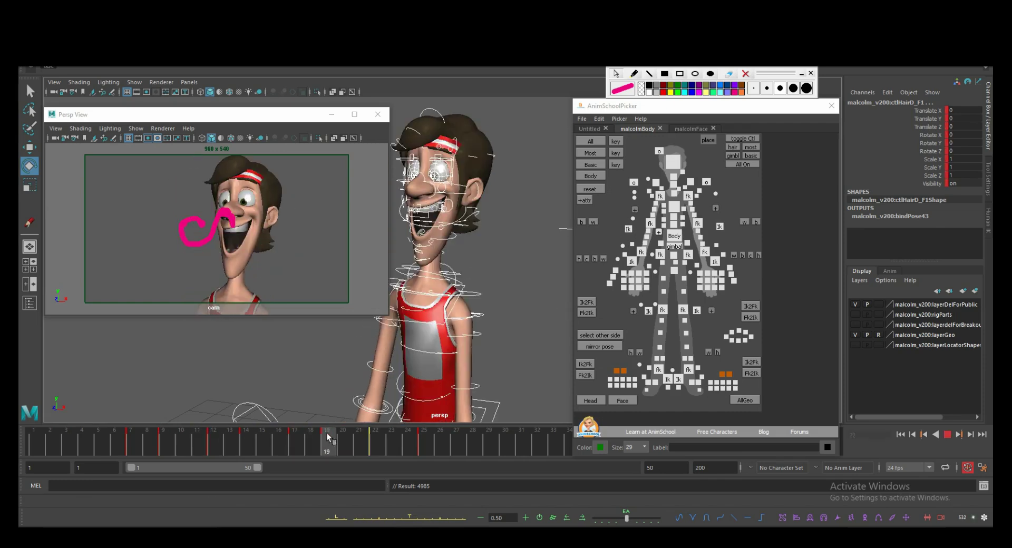
pyautogui.click(947, 434)
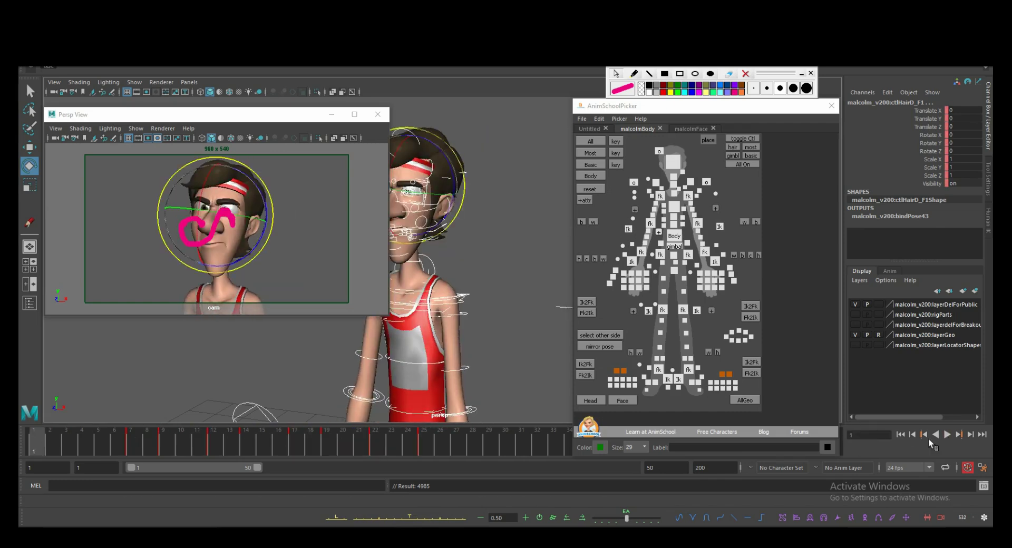
pyautogui.click(948, 435)
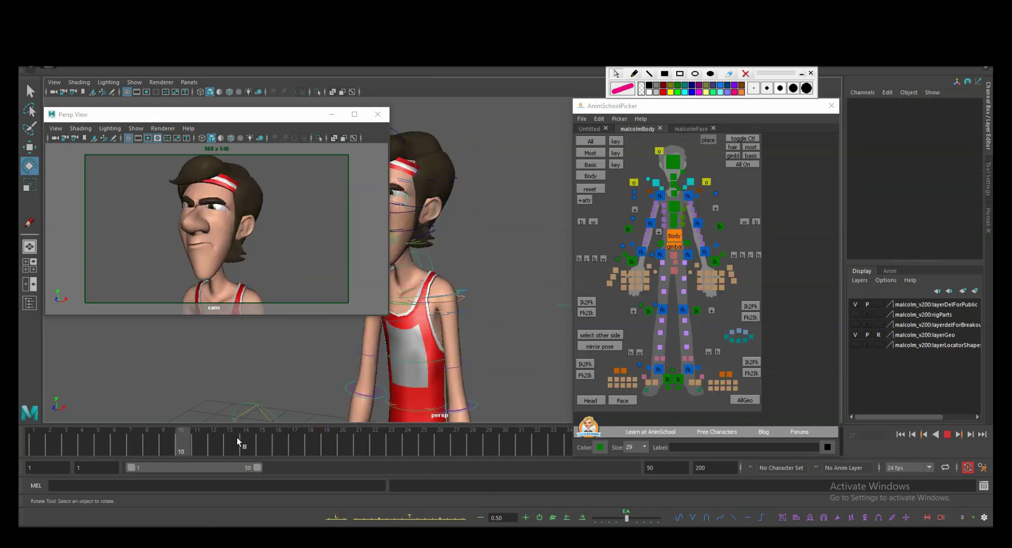
pyautogui.moveTo(236, 438); pyautogui.dragTo(163, 437)
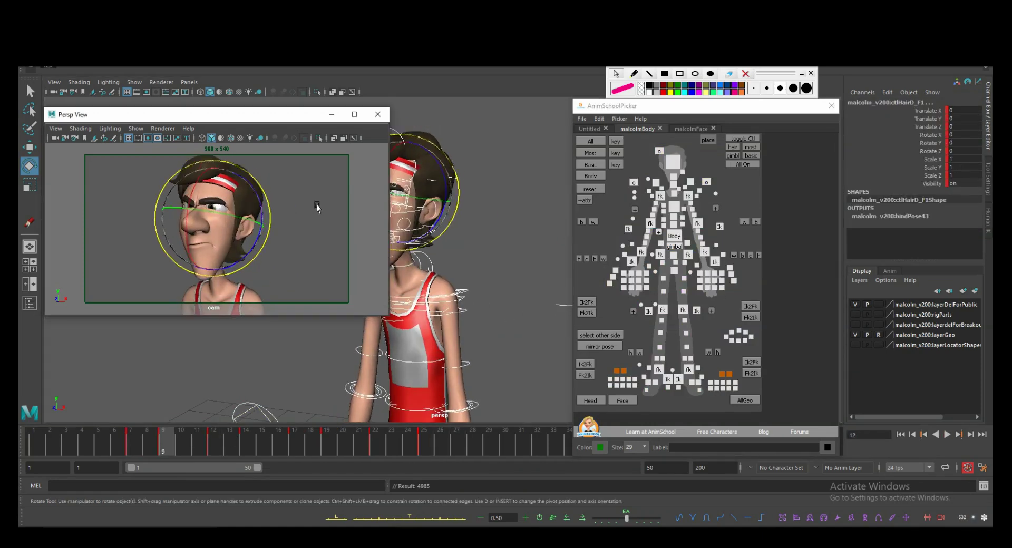
pyautogui.click(691, 129)
# - Frame the face, select the eye shaper, brow and mouth controls, and go to frame 12
pyautogui.click(668, 245)
pyautogui.press('f')
pyautogui.press('w')
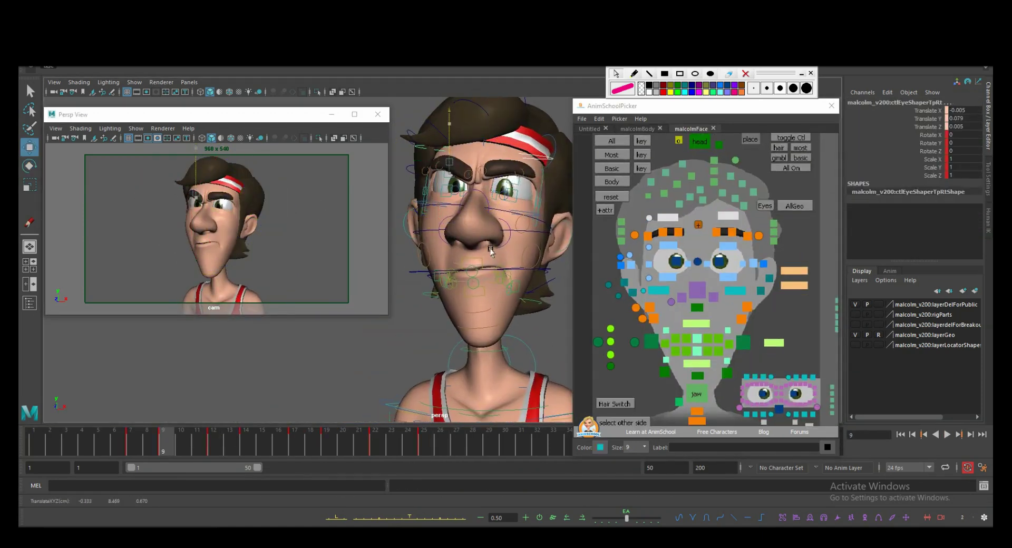
pyautogui.moveTo(543, 156); pyautogui.dragTo(502, 232)
pyautogui.press('.')
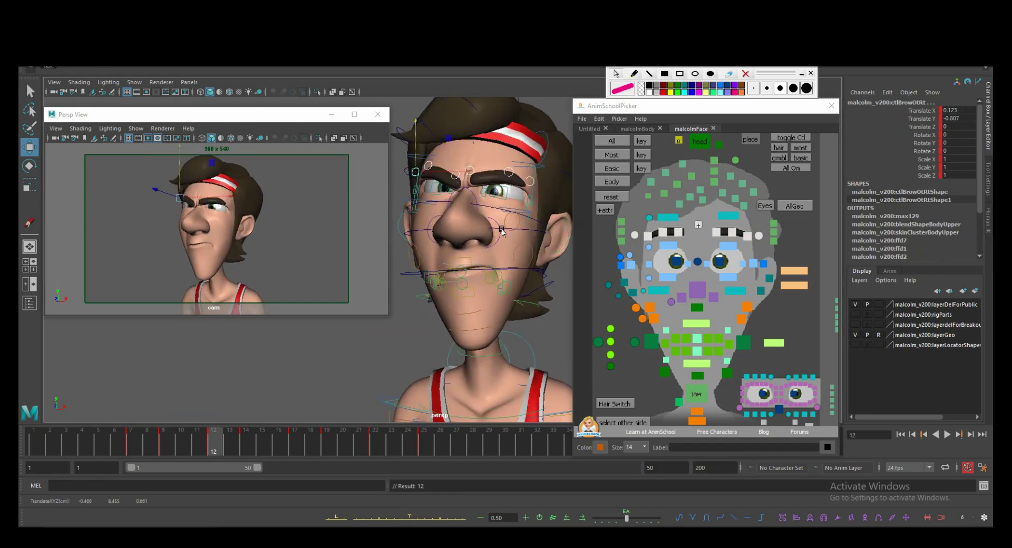
pyautogui.click(195, 280)
pyautogui.press(',')
pyautogui.press('e')
pyautogui.press('.')
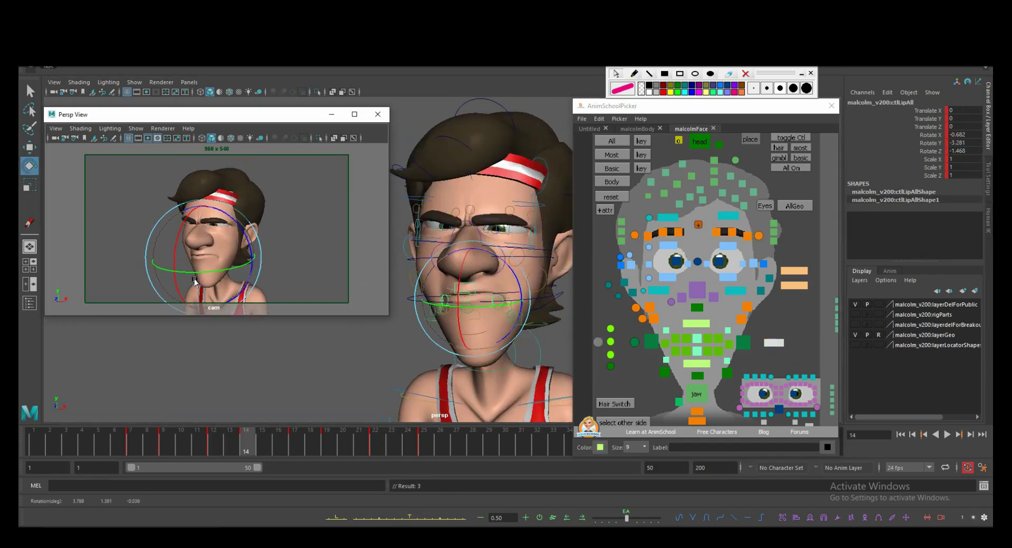
# - Reshape the nose with the right nose control and scale the head slightly wider around frames 14–17
pyautogui.click(203, 271)
pyautogui.hotkey('alt', '.')
pyautogui.hotkey('alt', '.')
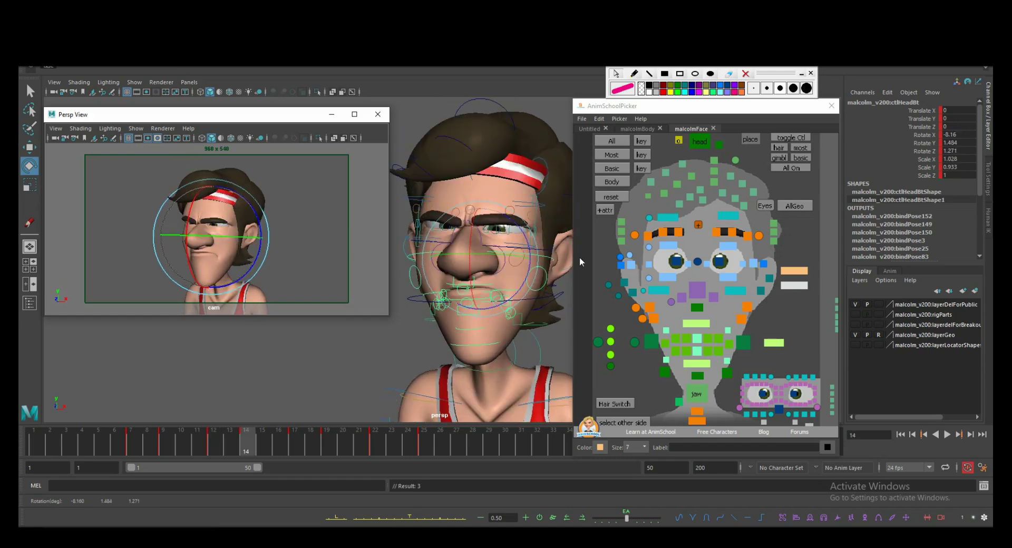
pyautogui.press('w')
pyautogui.click(713, 297)
pyautogui.click(671, 302)
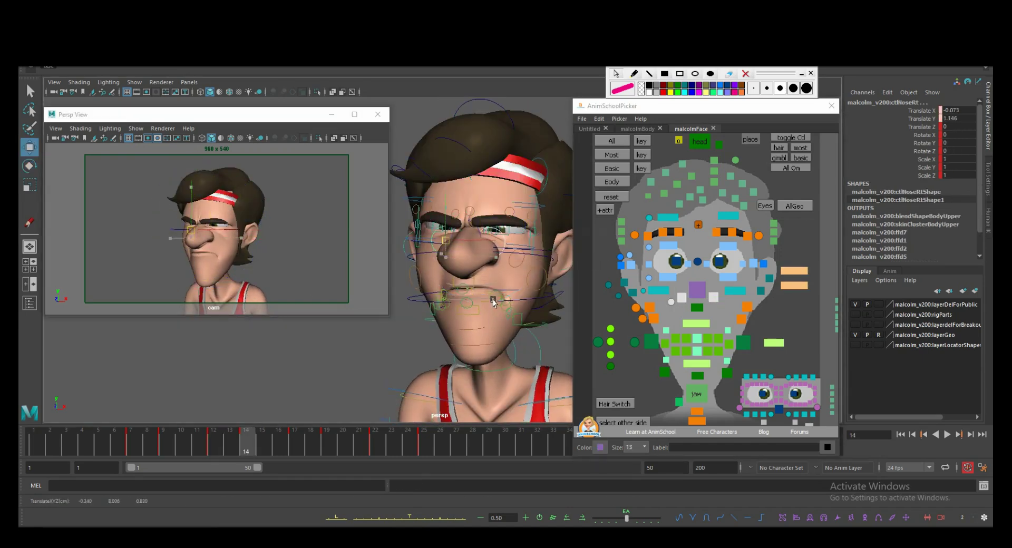
pyautogui.hotkey('alt', '.')
pyautogui.hotkey('alt', '.')
pyautogui.hotkey('alt', '.')
pyautogui.moveTo(493, 294); pyautogui.dragTo(489, 298)
pyautogui.click(452, 366)
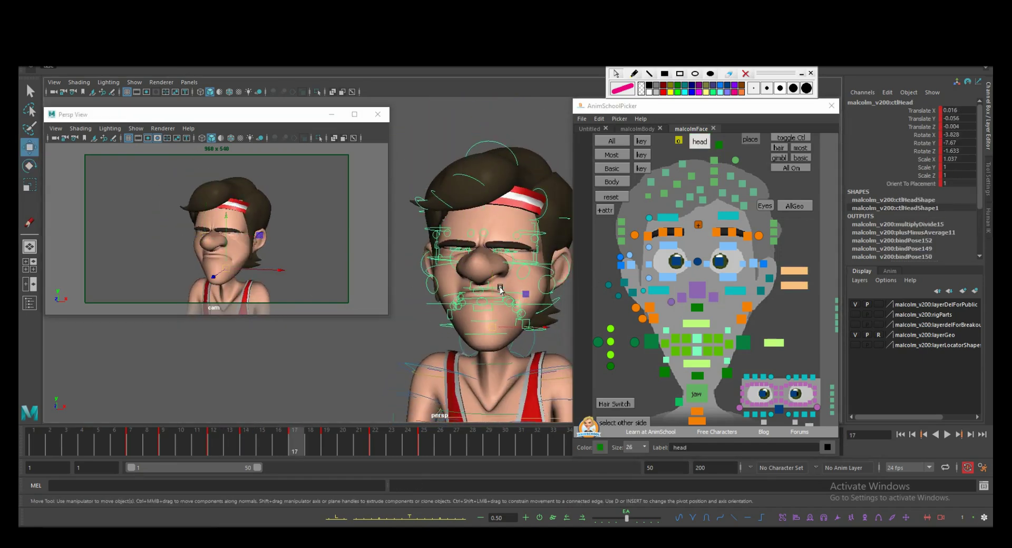
pyautogui.press('r')
pyautogui.moveTo(443, 365); pyautogui.dragTo(452, 365)
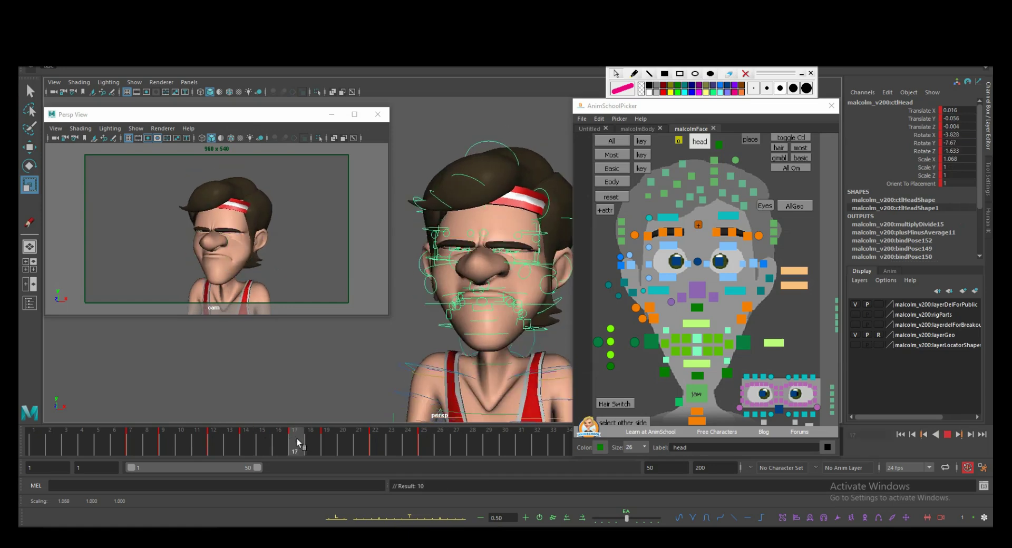
# - Scrub from frame 12 to 18 with the face and eye-area controls selected to review the poses
pyautogui.press('Escape')
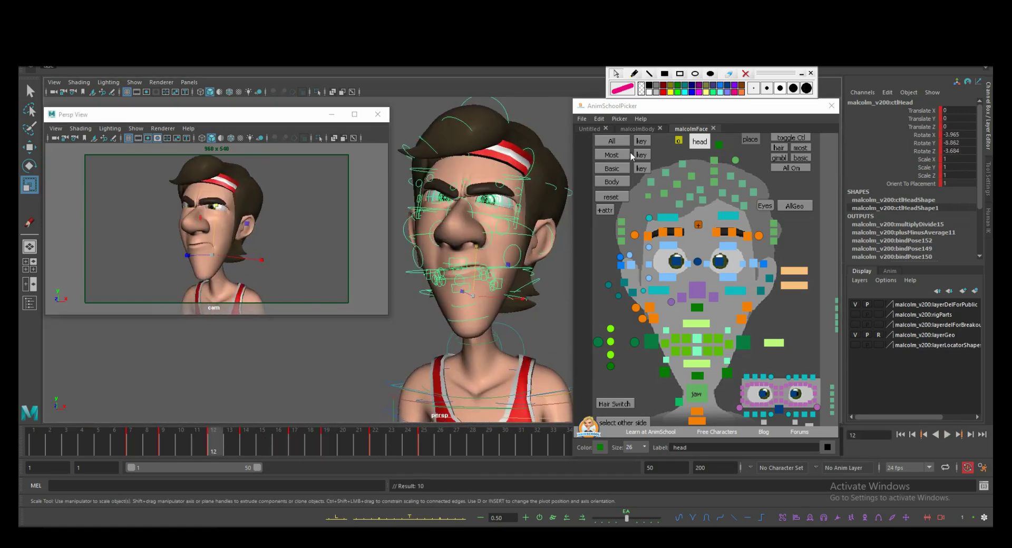
pyautogui.click(627, 155)
pyautogui.moveTo(135, 443); pyautogui.dragTo(230, 447)
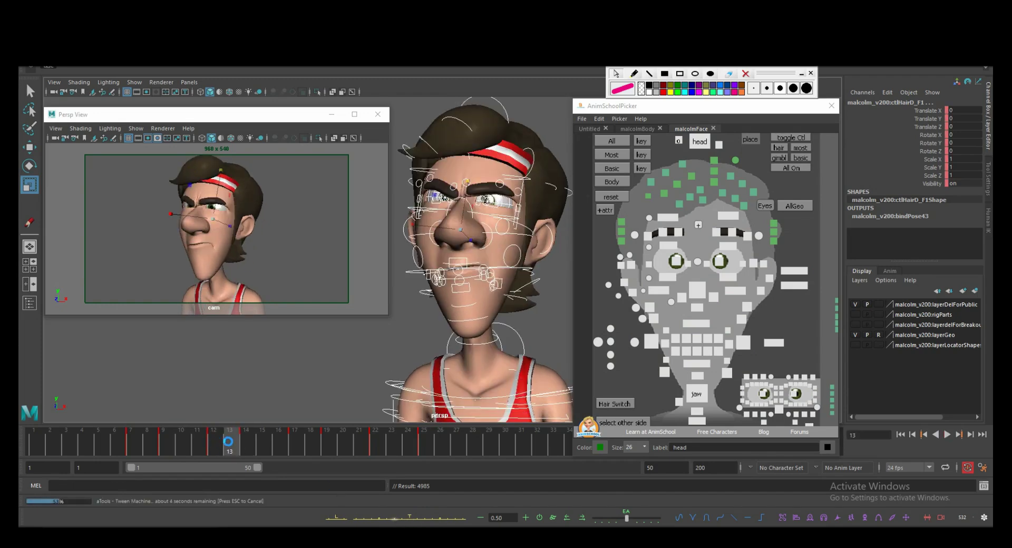
pyautogui.moveTo(228, 442); pyautogui.dragTo(311, 442)
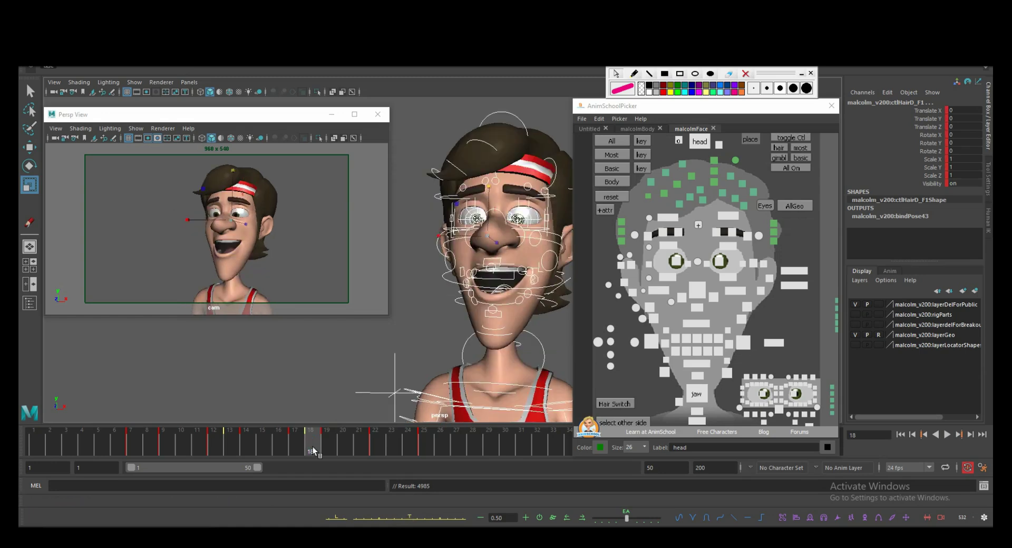
pyautogui.moveTo(633, 211); pyautogui.dragTo(763, 277)
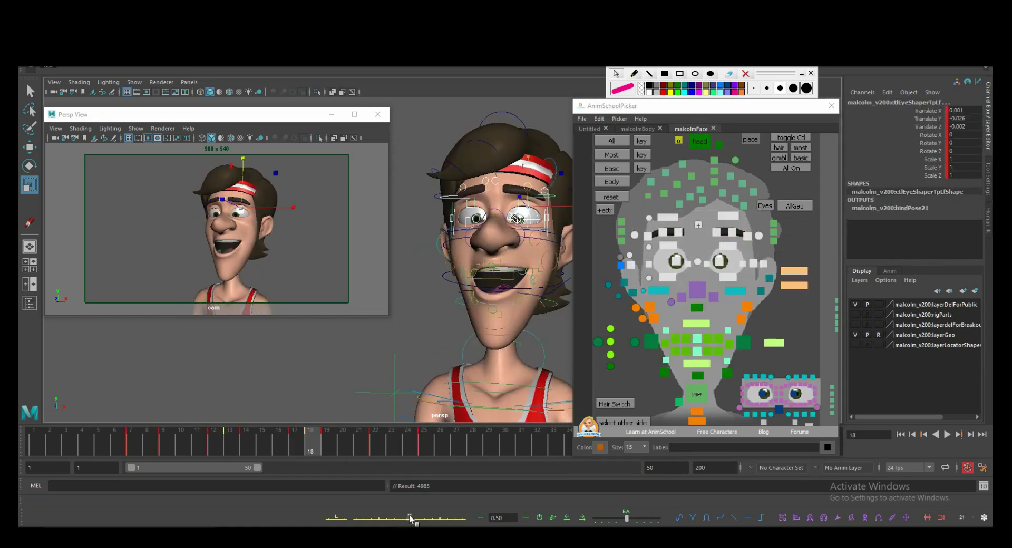
pyautogui.moveTo(411, 519)
pyautogui.mouseDown()
pyautogui.moveTo(359, 443)
pyautogui.moveTo(310, 445)
pyautogui.mouseUp()
# - Close the mouth by moving the lower head control
pyautogui.click(635, 341)
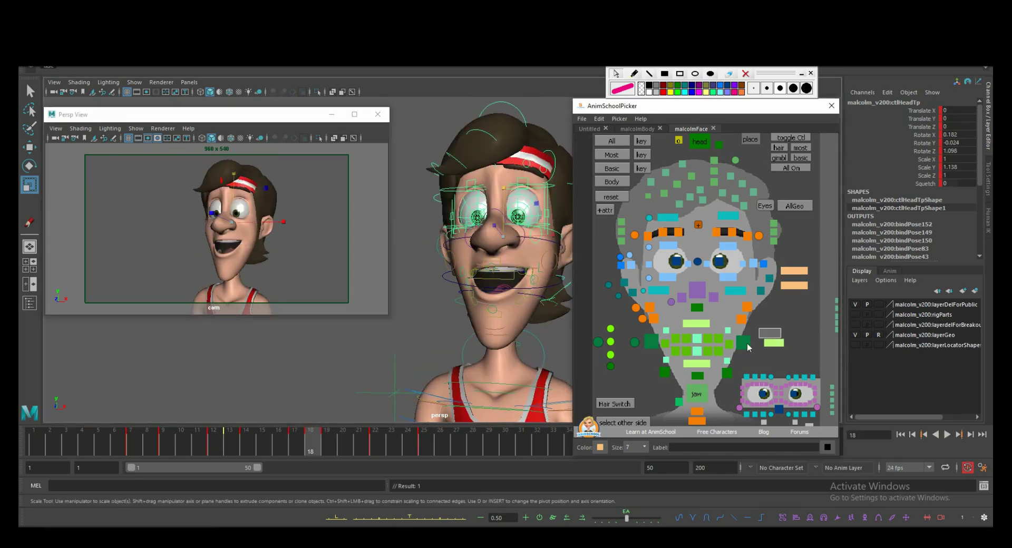
pyautogui.click(636, 341)
pyautogui.click(230, 252)
pyautogui.press('w')
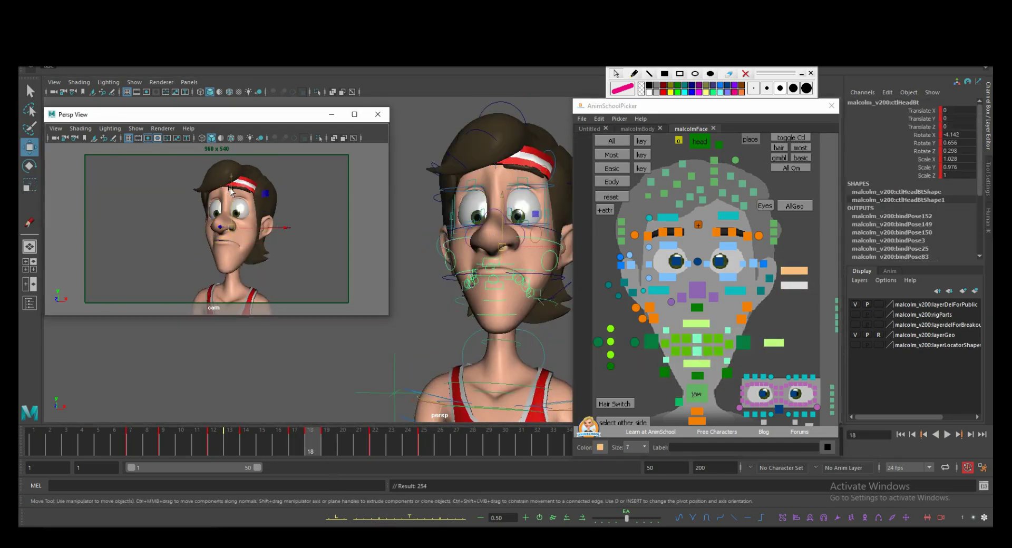
pyautogui.moveTo(230, 248); pyautogui.dragTo(235, 258)
pyautogui.press('e')
# - Scale the right eye taller, then scrub from frame 18 to frame 20
pyautogui.click(677, 252)
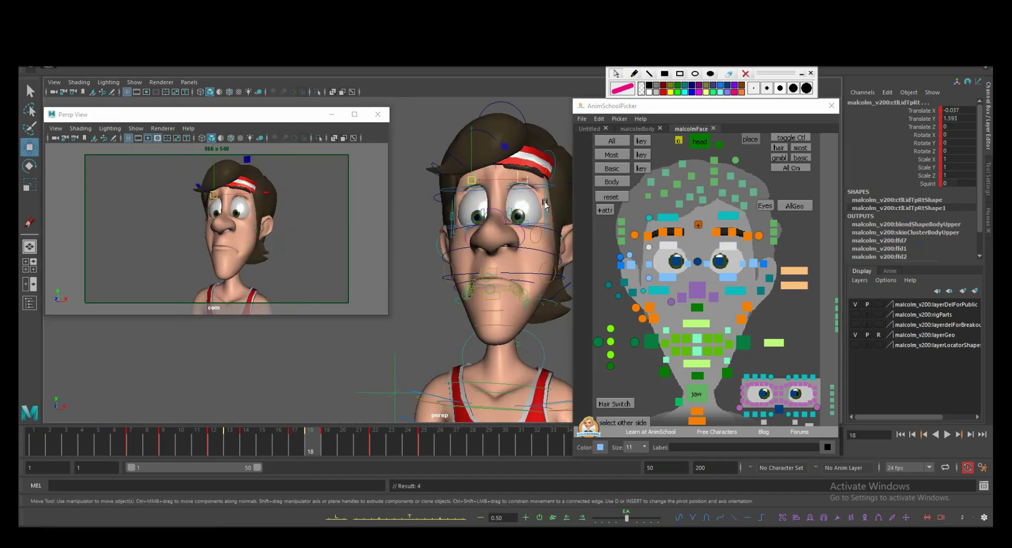
pyautogui.click(621, 257)
pyautogui.press('r')
pyautogui.moveTo(484, 174); pyautogui.dragTo(483, 156)
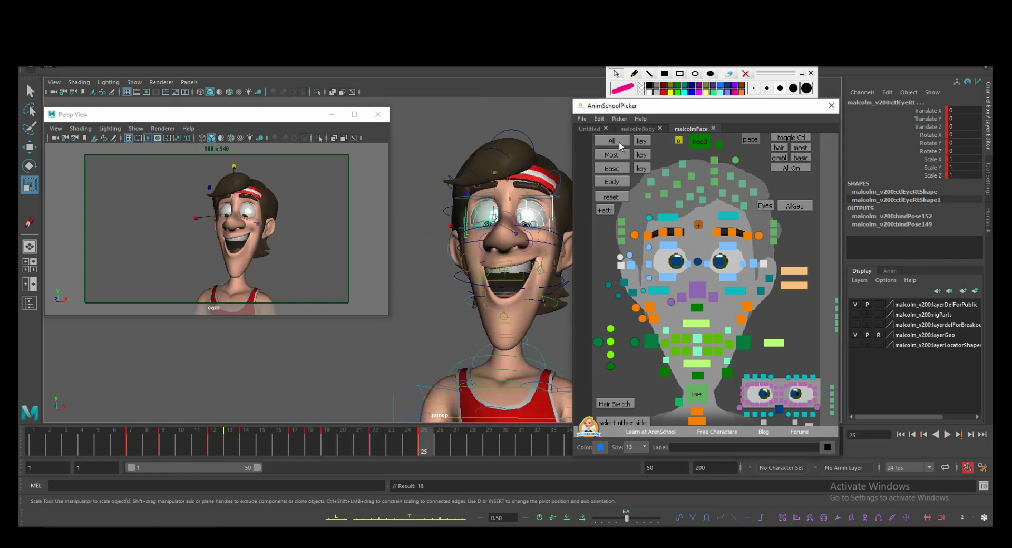
pyautogui.click(313, 442)
pyautogui.moveTo(313, 436)
pyautogui.mouseDown()
pyautogui.moveTo(376, 438)
pyautogui.moveTo(344, 437)
pyautogui.mouseUp()
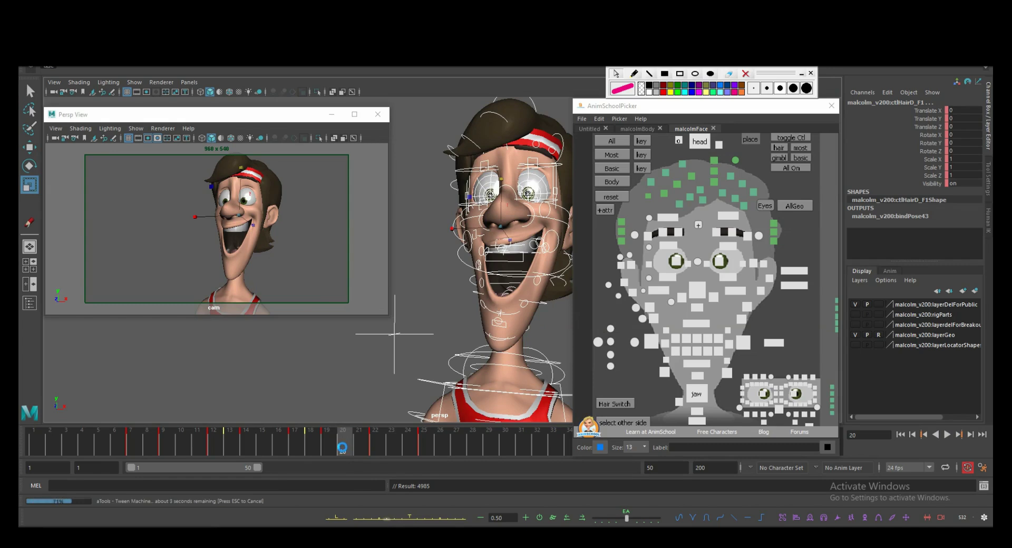
# - Play back, stop at frame 19, and nudge the left eye shaper up and the right eye slightly
pyautogui.hotkey('alt', 'v')
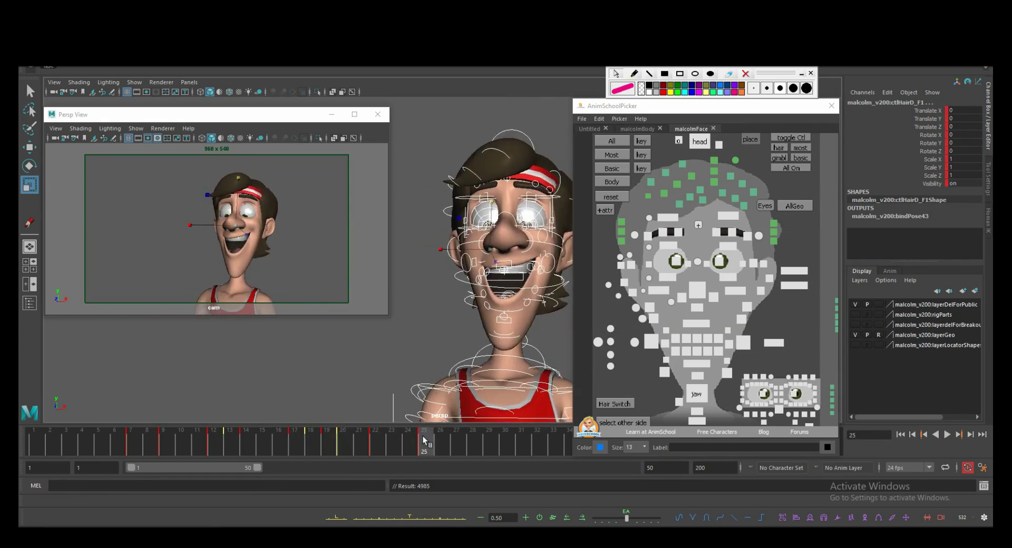
pyautogui.click(947, 435)
pyautogui.click(323, 434)
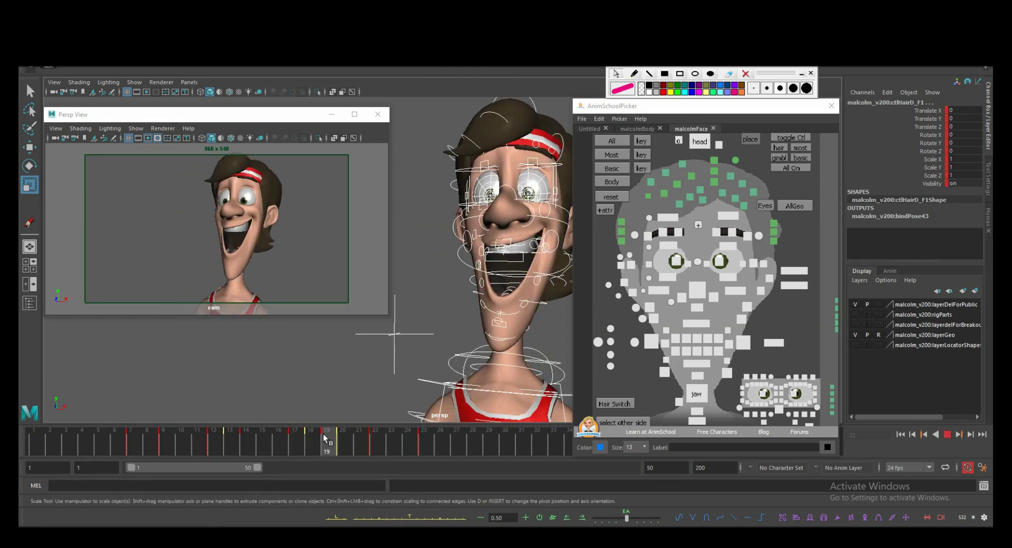
pyautogui.click(502, 283)
pyautogui.press('w')
pyautogui.moveTo(502, 270); pyautogui.dragTo(505, 284)
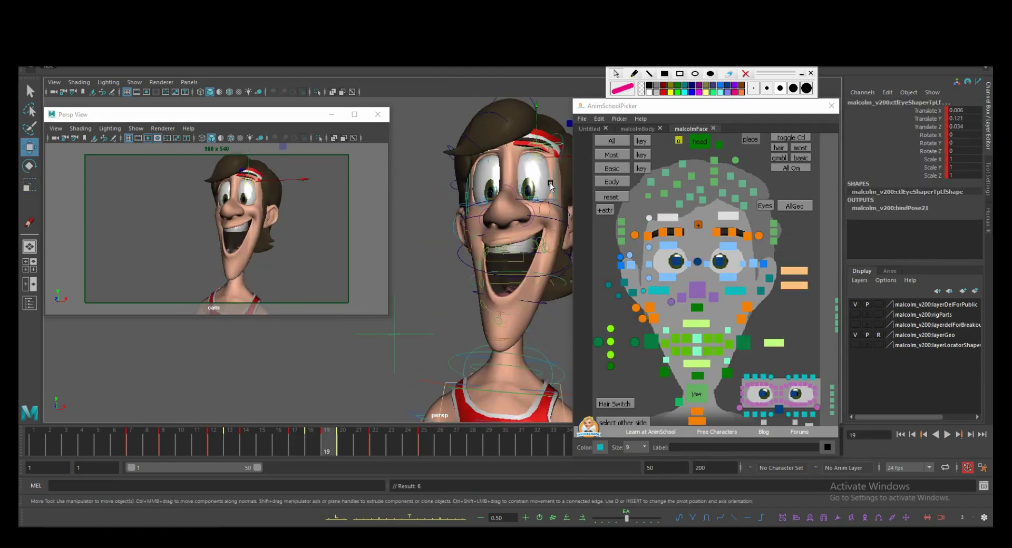
pyautogui.moveTo(465, 188)
pyautogui.keyDown('alt'); pyautogui.mouseDown()
pyautogui.moveTo(285, 215)
pyautogui.moveTo(213, 193)
pyautogui.mouseUp(); pyautogui.keyUp('alt')
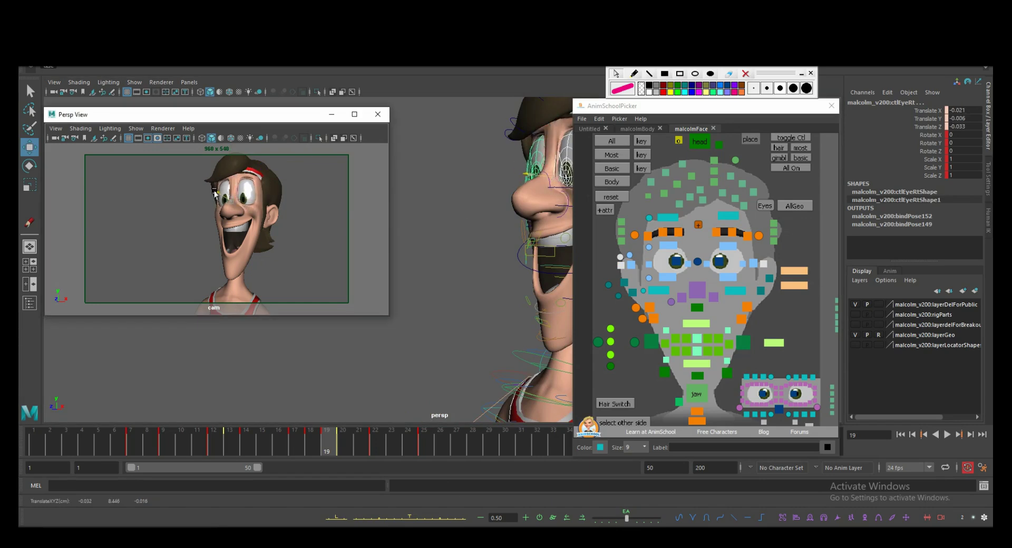
# - Select both mouth corners, then curl the tongue tip by rotating it from a side view
pyautogui.keyDown('alt'); pyautogui.moveTo(395, 211); pyautogui.dragTo(548, 222); pyautogui.keyUp('alt')
pyautogui.click(553, 226)
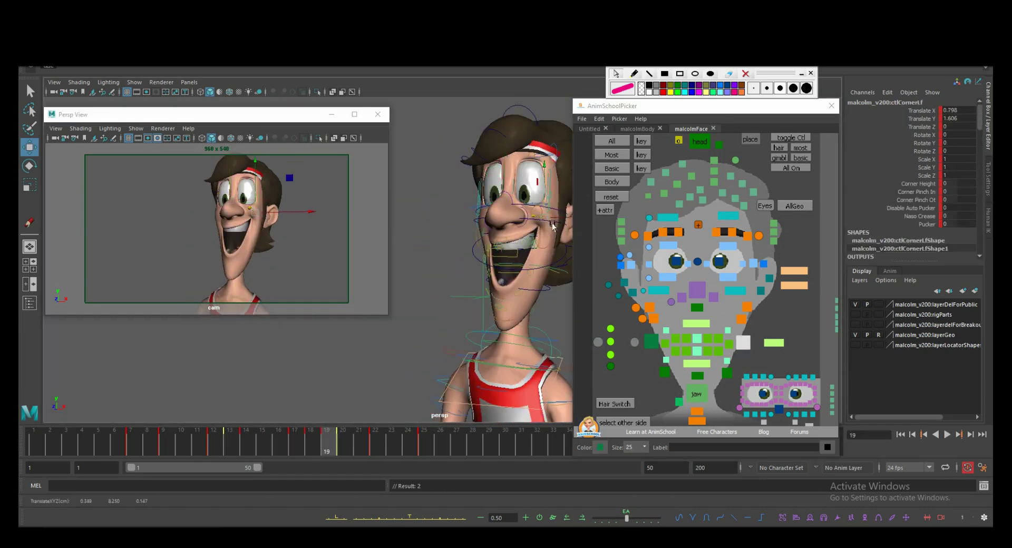
pyautogui.click(483, 297)
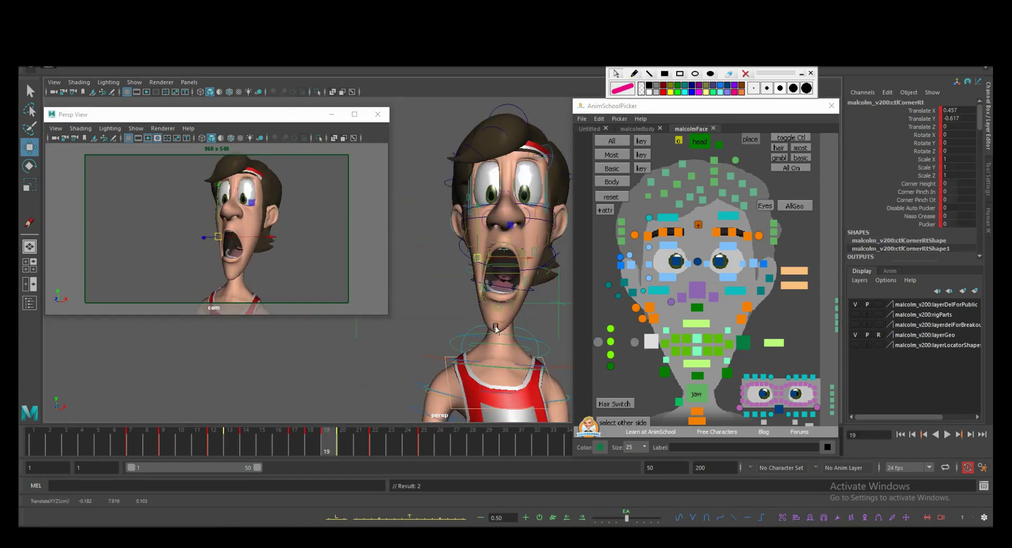
pyautogui.scroll(3, 495, 329)
pyautogui.click(472, 269)
pyautogui.press('e')
pyautogui.keyDown('alt'); pyautogui.moveTo(471, 284); pyautogui.dragTo(369, 285); pyautogui.keyUp('alt')
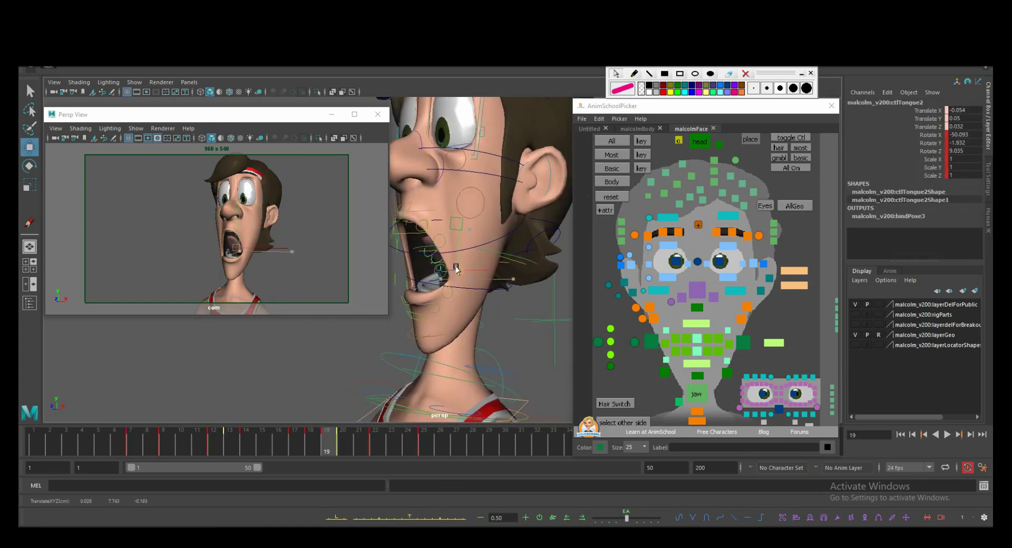
pyautogui.click(437, 272)
pyautogui.moveTo(706, 264); pyautogui.dragTo(678, 202, button='middle')
# - Move the right mouth corner on frame 20 from a front view
pyautogui.click(341, 438)
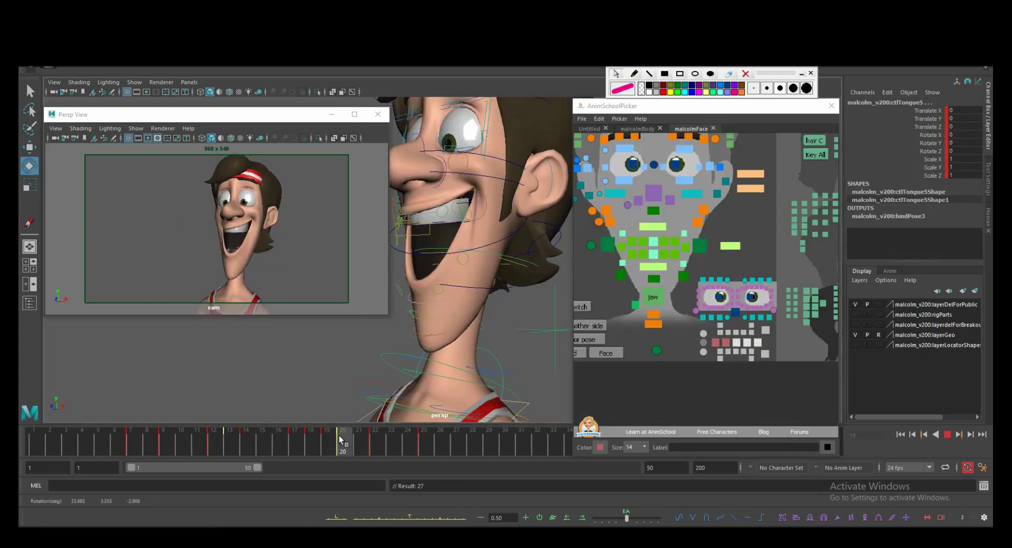
pyautogui.moveTo(340, 438); pyautogui.dragTo(328, 436)
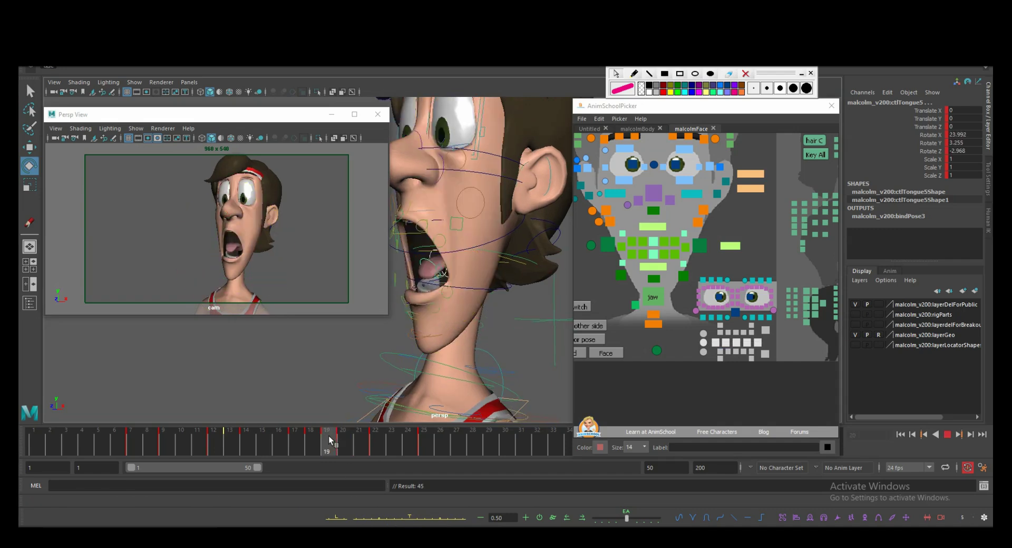
pyautogui.click(341, 438)
pyautogui.keyDown('alt'); pyautogui.moveTo(369, 285); pyautogui.dragTo(471, 285); pyautogui.keyUp('alt')
pyautogui.moveTo(422, 221); pyautogui.dragTo(494, 263)
pyautogui.press('w')
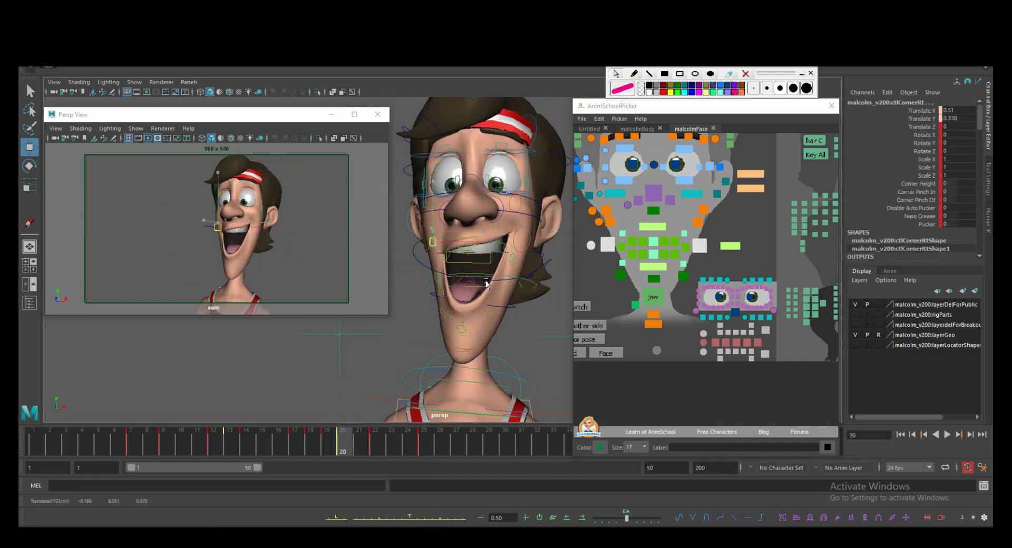
# - Select the upper head and jaw controls while scrubbing between frames 19, 22 and 25
pyautogui.scroll(-3, 486, 281)
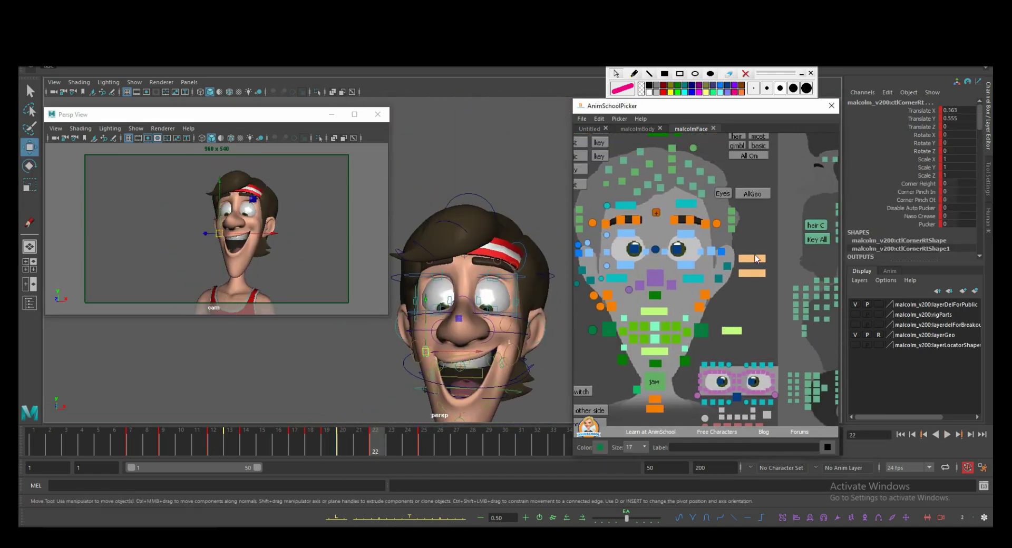
pyautogui.click(375, 438)
pyautogui.press('r')
pyautogui.moveTo(378, 438)
pyautogui.mouseDown()
pyautogui.moveTo(423, 435)
pyautogui.moveTo(370, 439)
pyautogui.mouseUp()
pyautogui.moveTo(714, 360); pyautogui.dragTo(737, 336, button='middle')
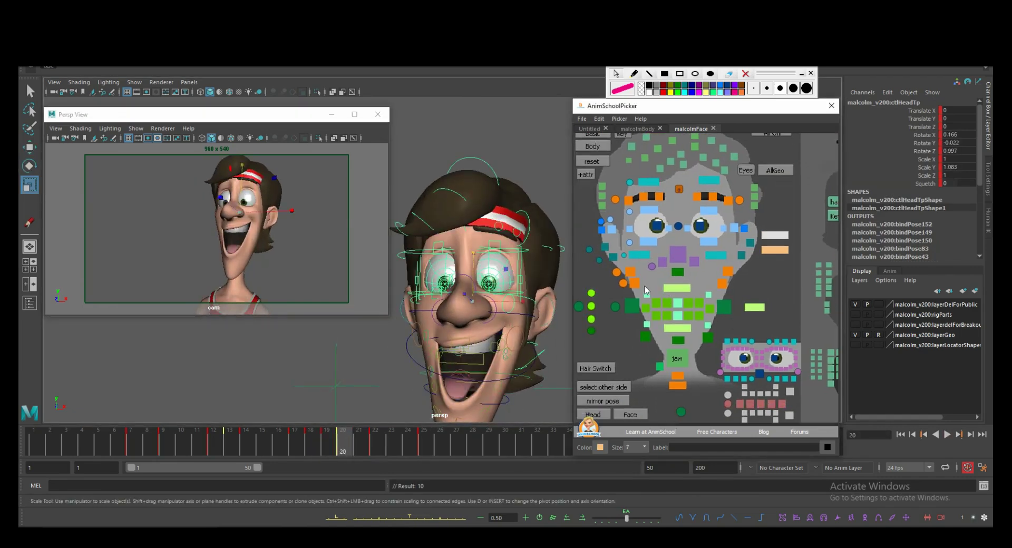
pyautogui.click(677, 359)
pyautogui.click(327, 441)
pyautogui.moveTo(327, 441); pyautogui.dragTo(378, 436)
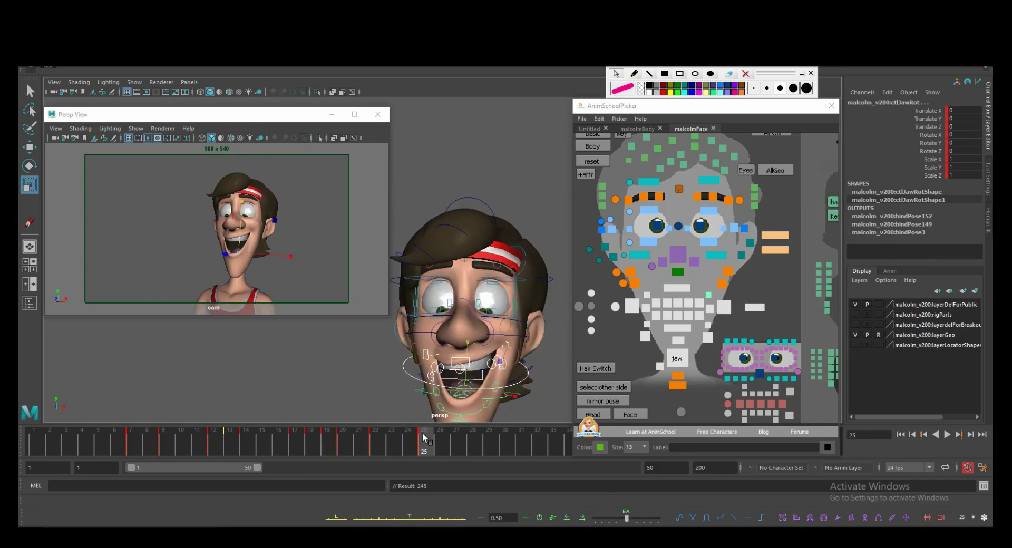
# - Select the jaw and left mouth-corner controls at frame 22, then scrub to frame 26
pyautogui.click(479, 389)
pyautogui.press('e')
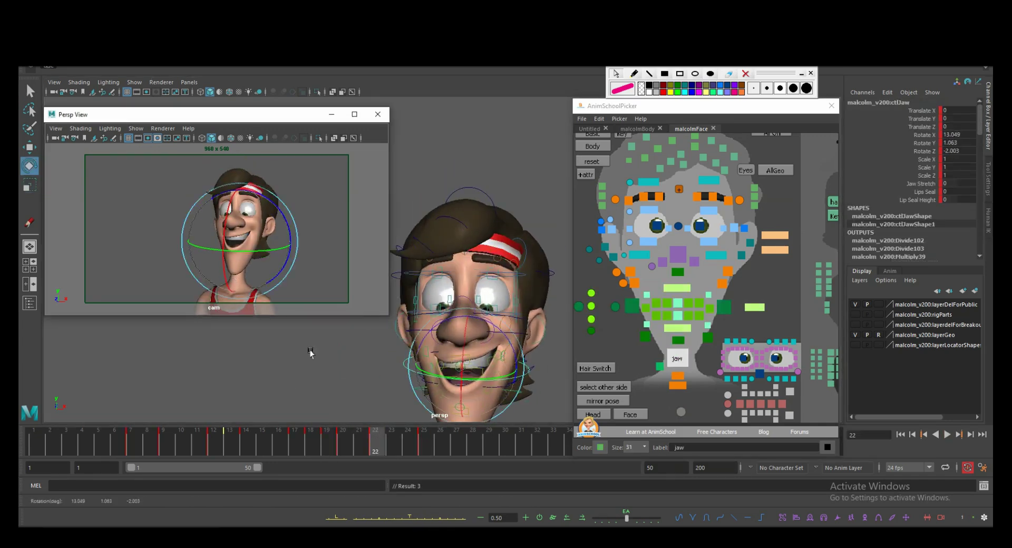
pyautogui.click(509, 368)
pyautogui.press('w')
pyautogui.moveTo(316, 434)
pyautogui.mouseDown()
pyautogui.moveTo(440, 437)
pyautogui.moveTo(424, 438)
pyautogui.mouseUp()
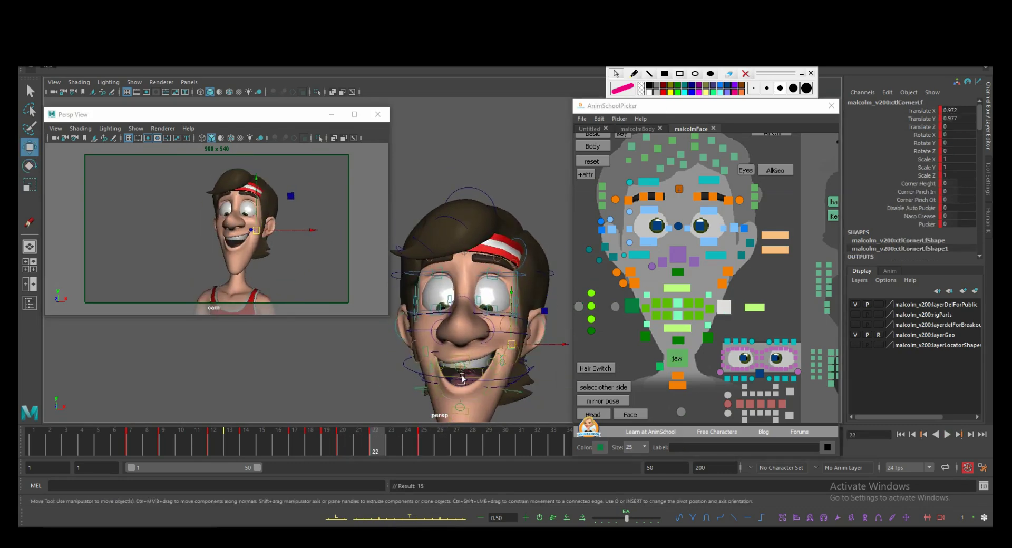
# - Rotate the jaw at frame 25 to tilt the mouth, comparing against the neighbouring keys
pyautogui.click(687, 323)
pyautogui.click(677, 358)
pyautogui.press('e')
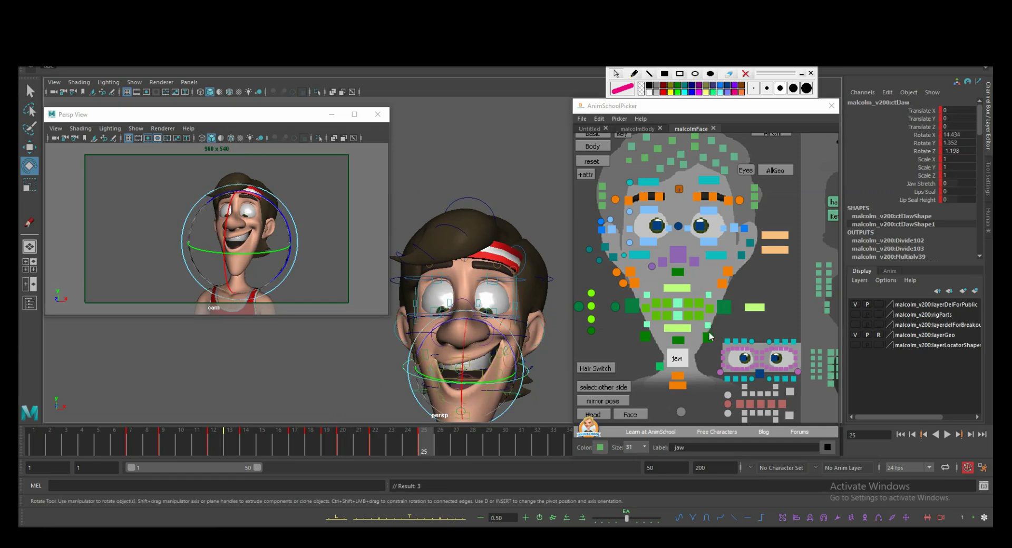
pyautogui.moveTo(515, 312); pyautogui.dragTo(511, 302)
pyautogui.press(',')
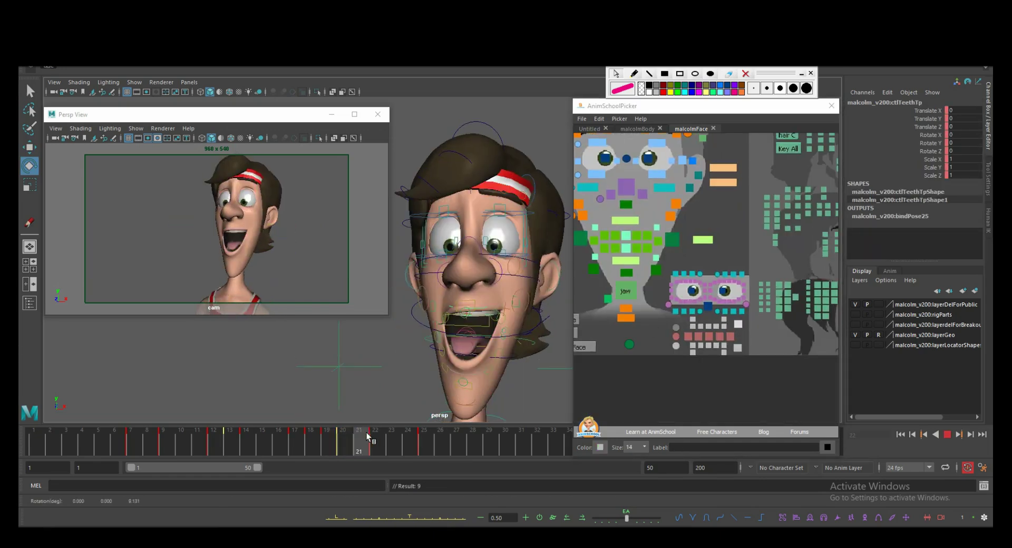
pyautogui.press('.')
pyautogui.click(686, 282)
pyautogui.press(',')
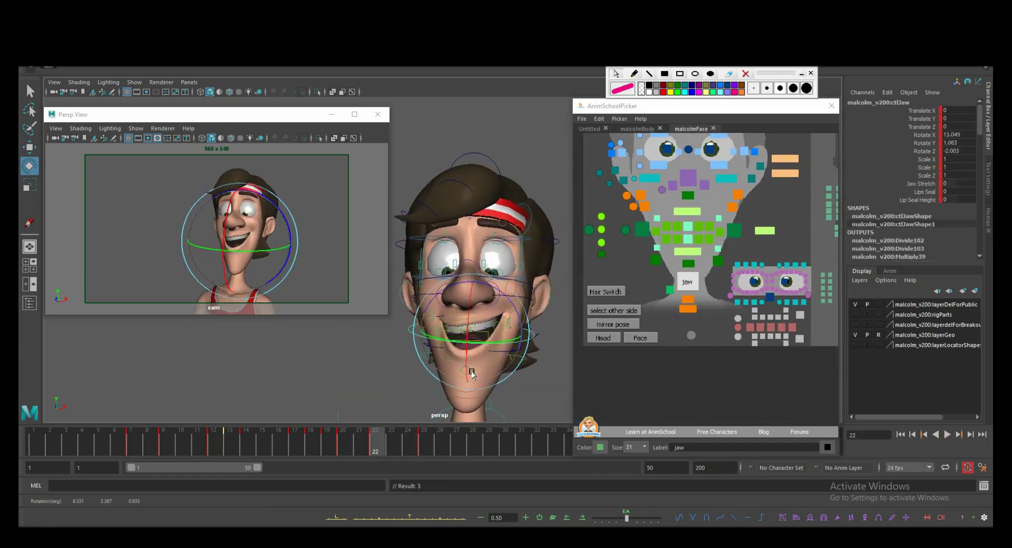
# - Select the left nose, right mouth corner, eyelid shapers and outer left brow around frames 22–25
pyautogui.click(487, 294)
pyautogui.press('w')
pyautogui.press('.')
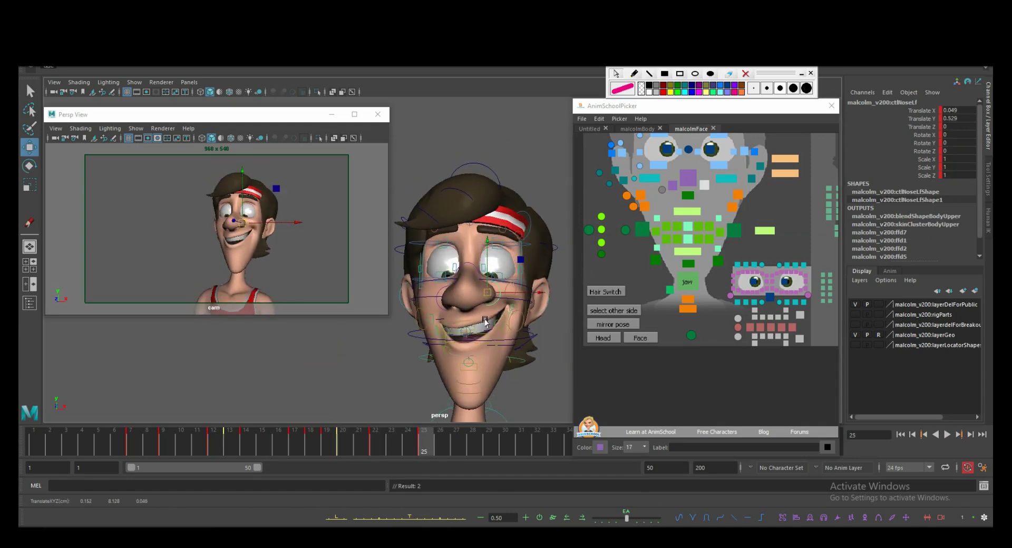
pyautogui.click(437, 318)
pyautogui.moveTo(438, 318)
pyautogui.keyDown('alt'); pyautogui.mouseDown()
pyautogui.moveTo(479, 350)
pyautogui.moveTo(490, 237)
pyautogui.mouseUp(); pyautogui.keyUp('alt')
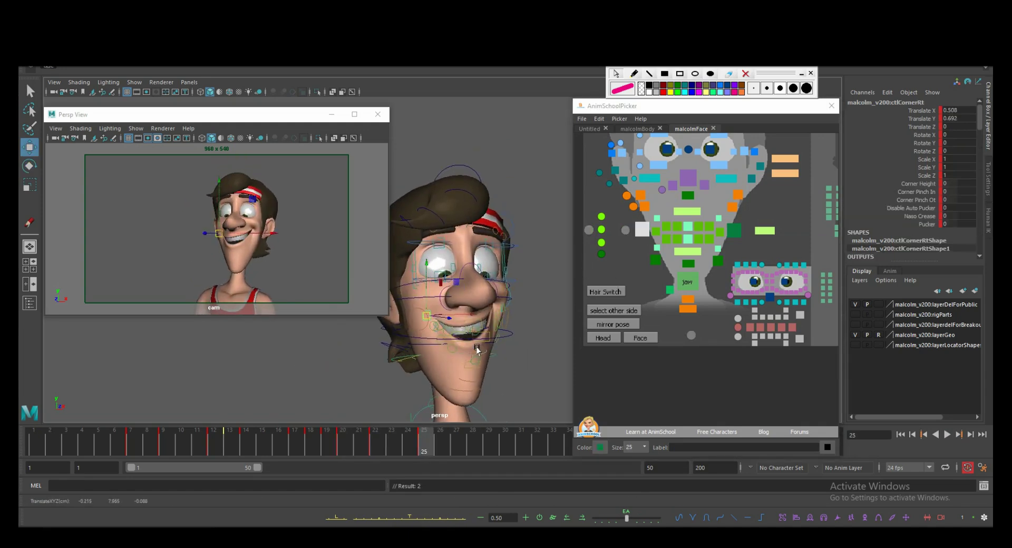
pyautogui.click(491, 236)
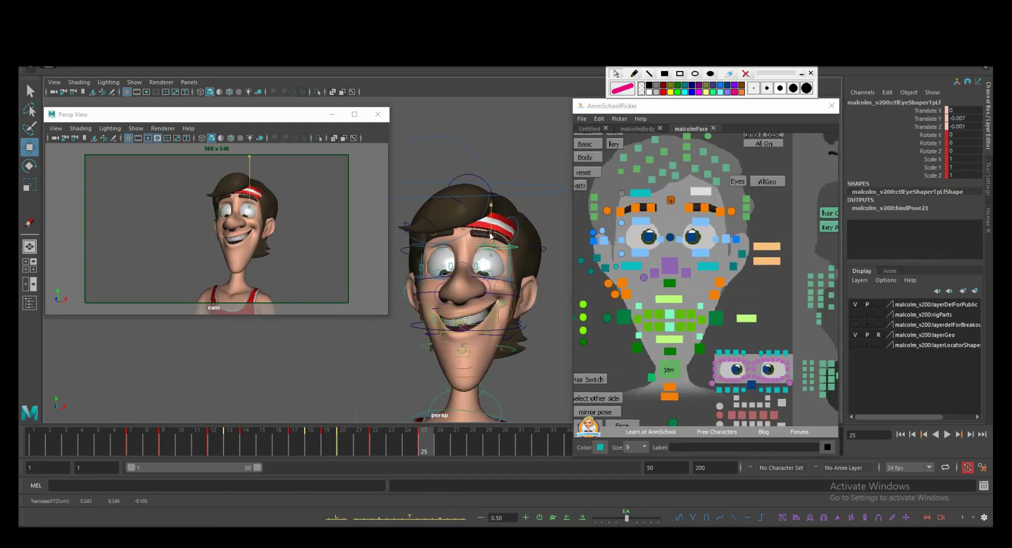
pyautogui.click(702, 210)
pyautogui.click(513, 286)
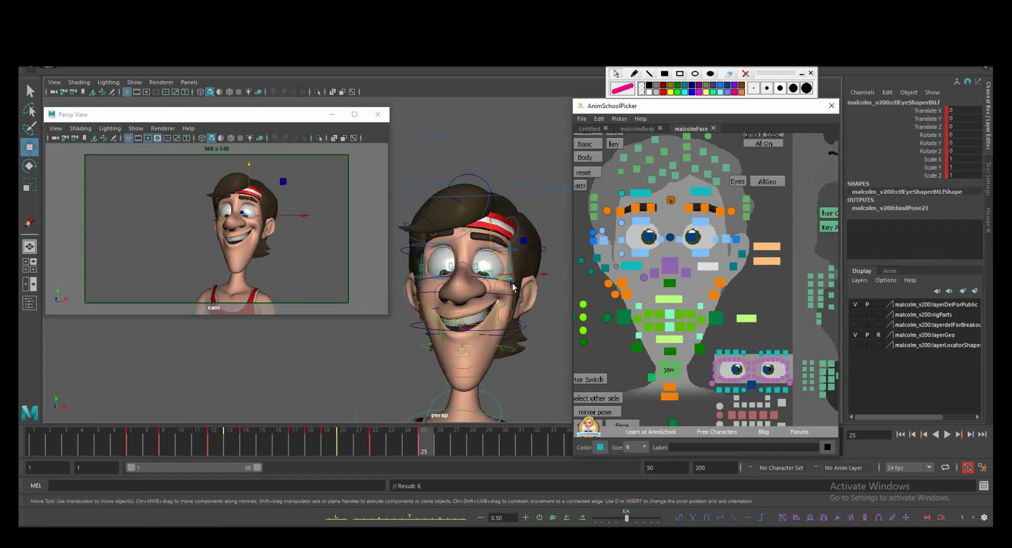
# - Select the left pupil and right shoulder controls, switching between face and body pickers
pyautogui.click(461, 316)
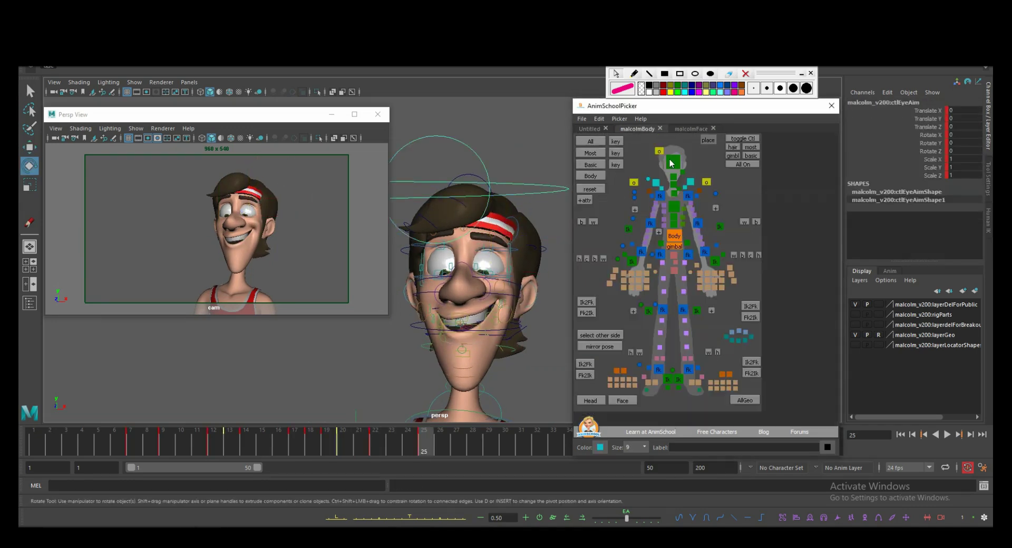
pyautogui.press('e')
pyautogui.click(691, 129)
pyautogui.click(427, 311)
pyautogui.press('w')
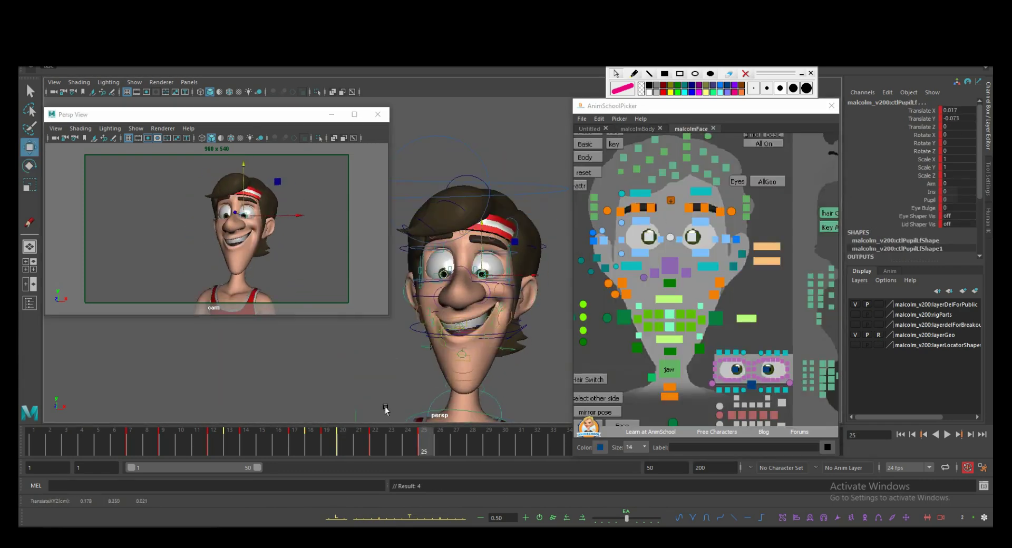
pyautogui.click(638, 129)
pyautogui.click(670, 217)
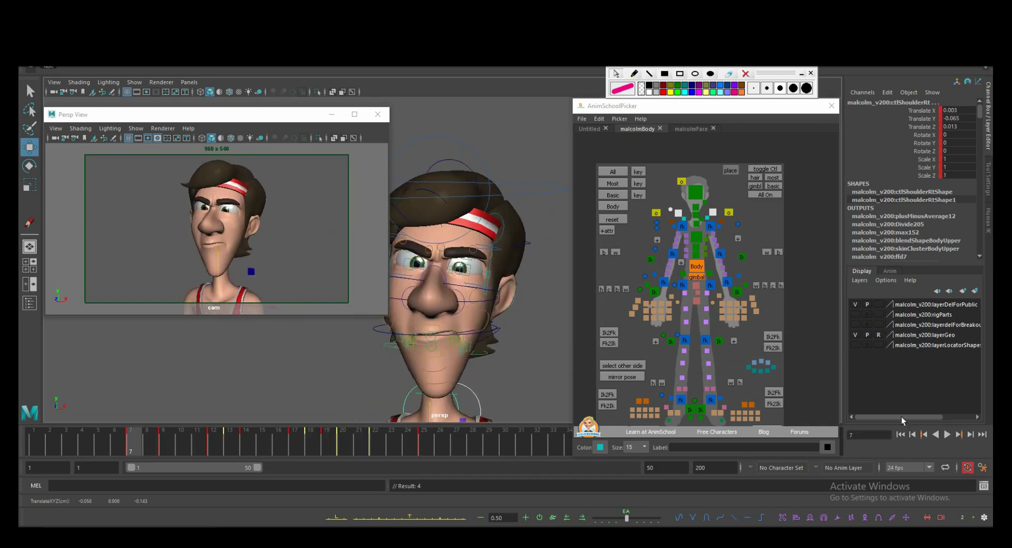
# - Play back the animation for review, then close the playblast window and floating views
pyautogui.click(948, 434)
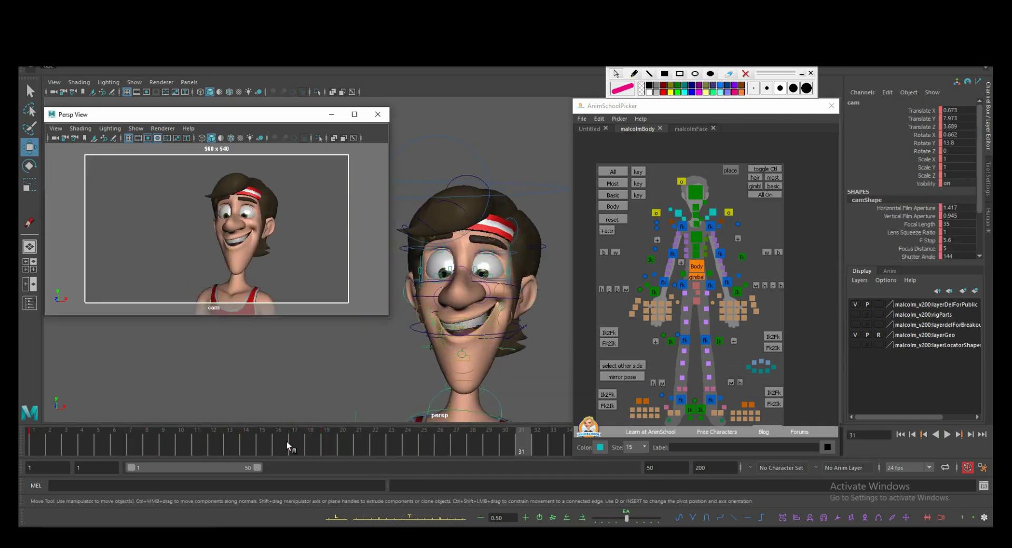
pyautogui.click(302, 257)
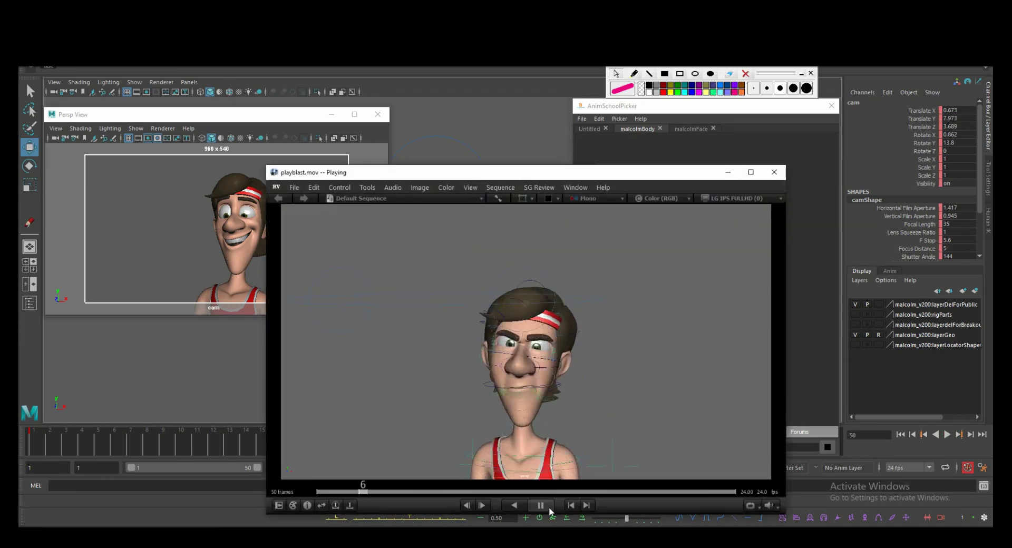
pyautogui.click(775, 172)
pyautogui.click(190, 82)
pyautogui.click(306, 93)
# - Hide NURBS curves in the viewport and move the picker window left, making it narrower
pyautogui.click(332, 114)
pyautogui.click(135, 82)
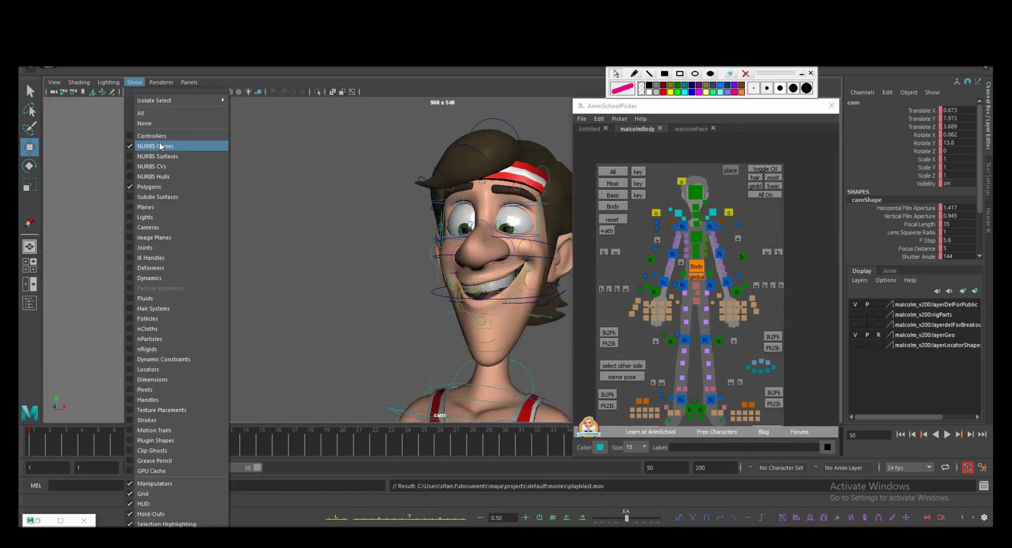
pyautogui.click(159, 146)
pyautogui.moveTo(612, 105); pyautogui.dragTo(147, 100)
pyautogui.moveTo(373, 264); pyautogui.dragTo(334, 263)
# - Select the whole timeline range, open its options, and scrub to frame 27
pyautogui.click(422, 441)
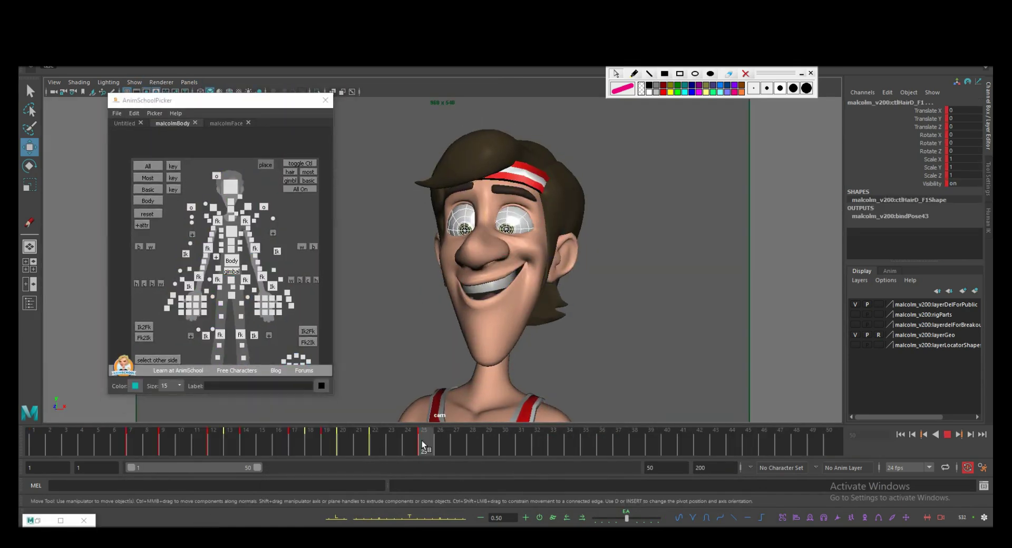
pyautogui.doubleClick(422, 441)
pyautogui.rightClick(422, 441)
pyautogui.click(555, 410)
pyautogui.moveTo(125, 444); pyautogui.dragTo(451, 445)
# - Select the main nose and neck controls during playback, stopping at frame 18
pyautogui.click(227, 123)
pyautogui.click(240, 209)
pyautogui.hotkey('alt', 'v')
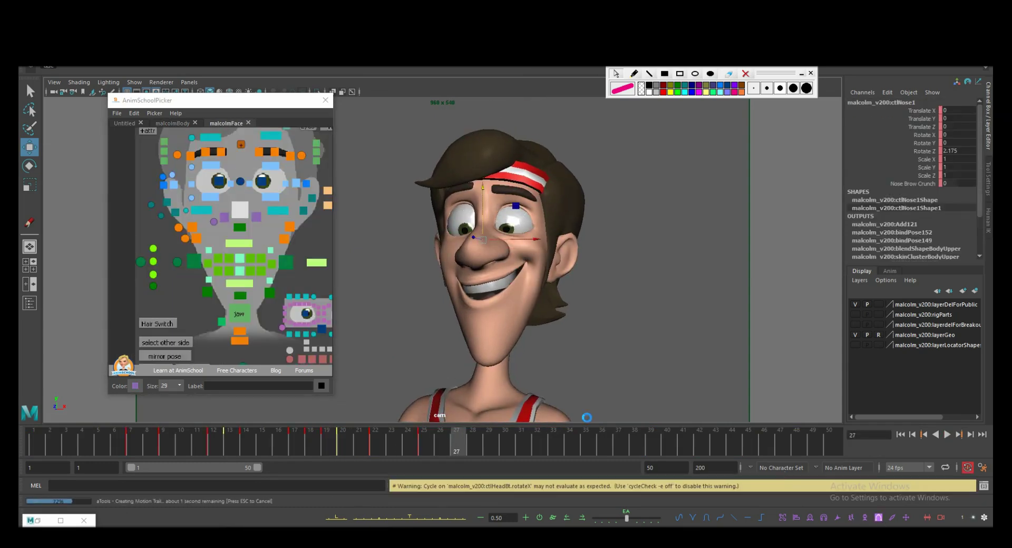
pyautogui.click(172, 123)
pyautogui.click(231, 201)
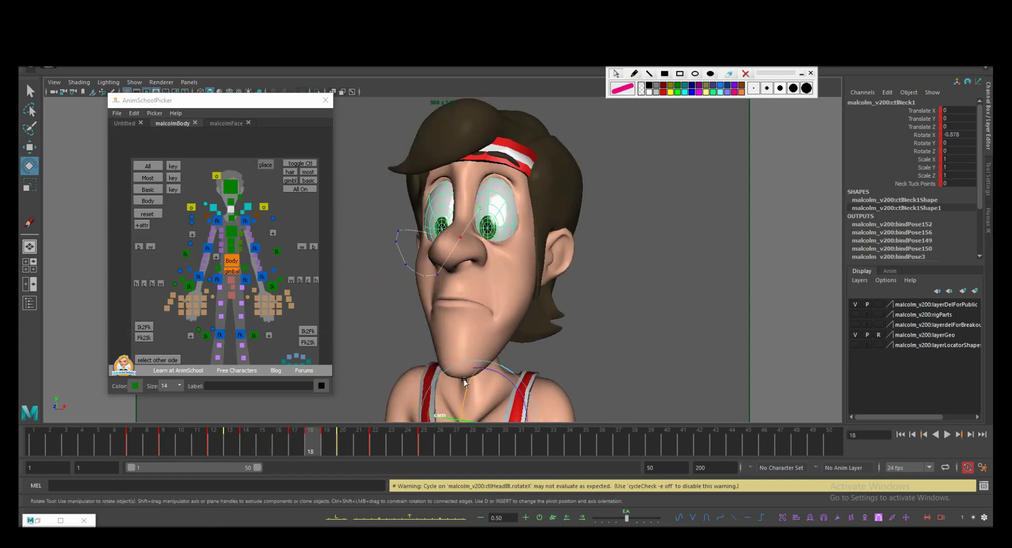
pyautogui.click(227, 123)
# - Adjust the right and main nose controls frame by frame after frame 18
pyautogui.click(224, 217)
pyautogui.press('w')
pyautogui.hotkey('alt', '.')
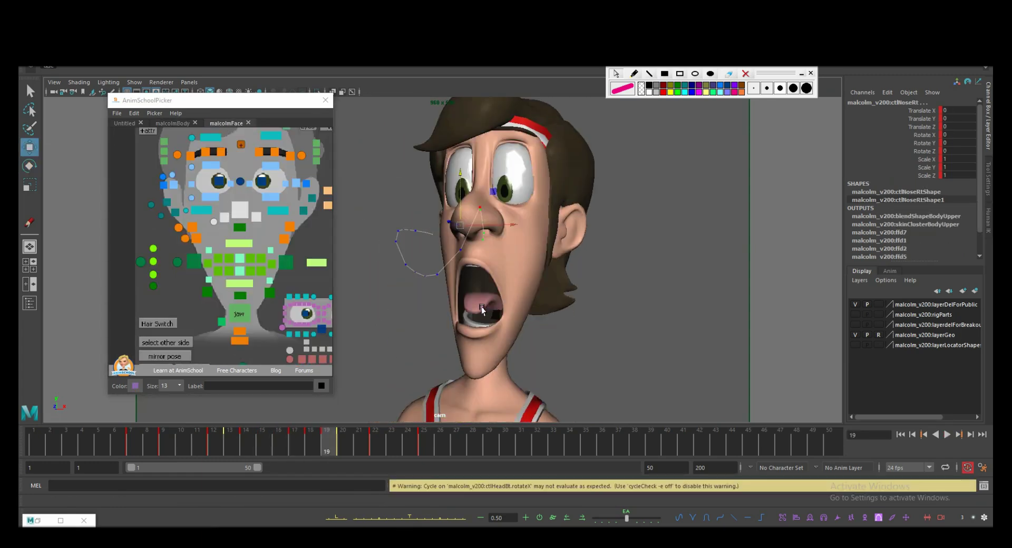
pyautogui.click(474, 231)
pyautogui.press('e')
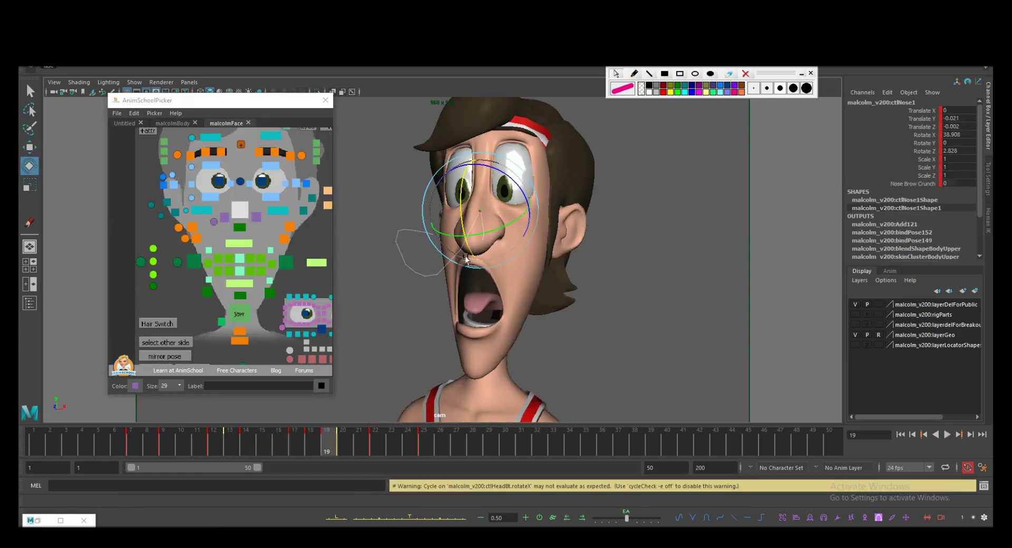
pyautogui.hotkey('alt', '.')
# - Scrub around frame 21 to check the nose motion, then clear the selection
pyautogui.moveTo(327, 443); pyautogui.dragTo(359, 443)
pyautogui.scroll(-2, 190, 208)
pyautogui.moveTo(189, 208); pyautogui.dragTo(182, 240, button='middle')
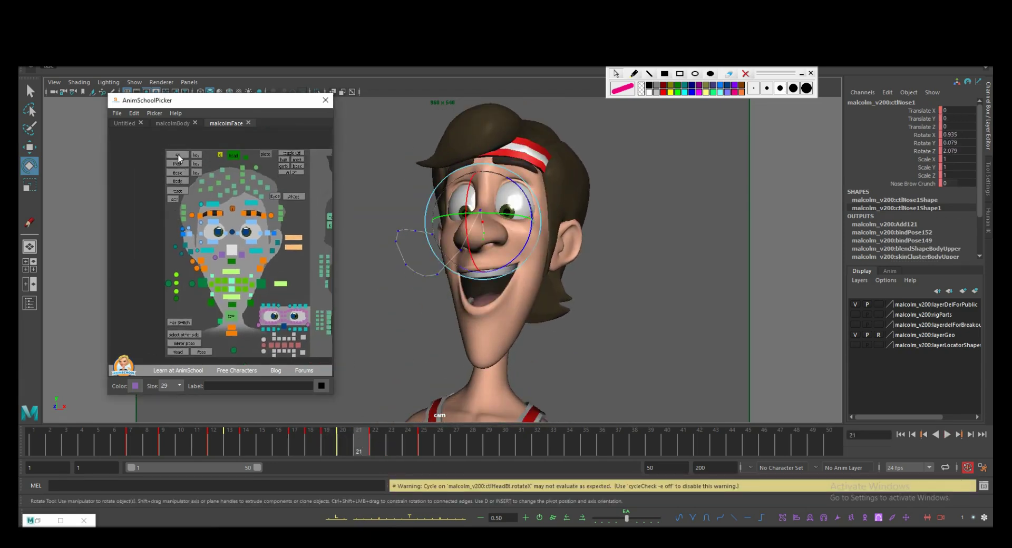
pyautogui.moveTo(347, 437)
pyautogui.mouseDown()
pyautogui.moveTo(302, 437)
pyautogui.moveTo(417, 446)
pyautogui.mouseUp()
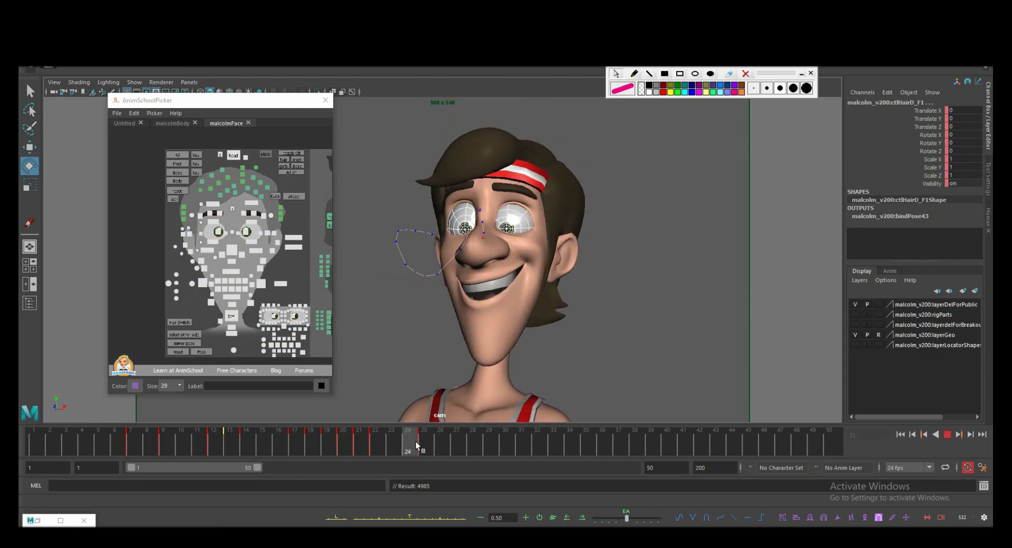
pyautogui.click(297, 271)
pyautogui.click(359, 435)
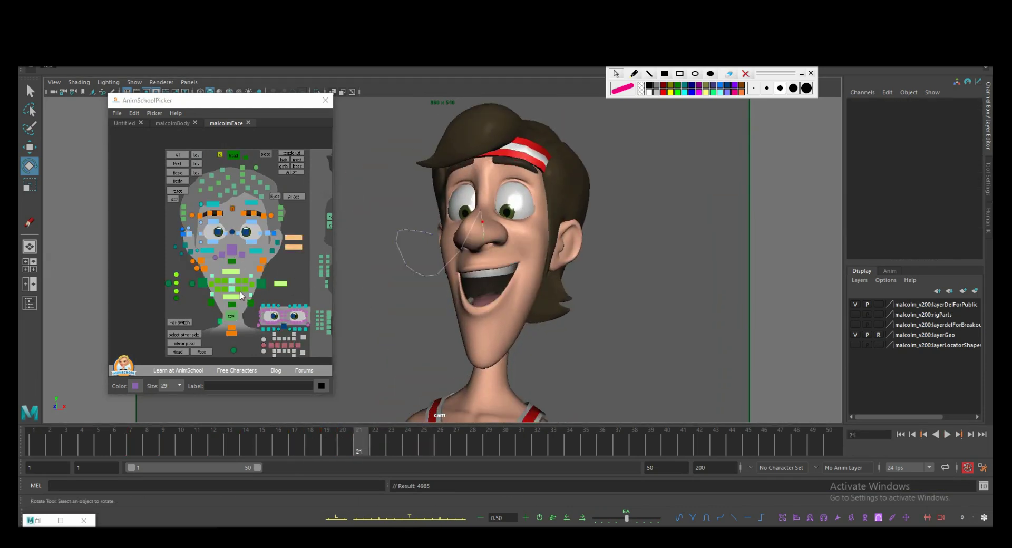
# - Select the head control from the body picker and adjust its pose at frame 20
pyautogui.click(173, 123)
pyautogui.click(230, 186)
pyautogui.press('w')
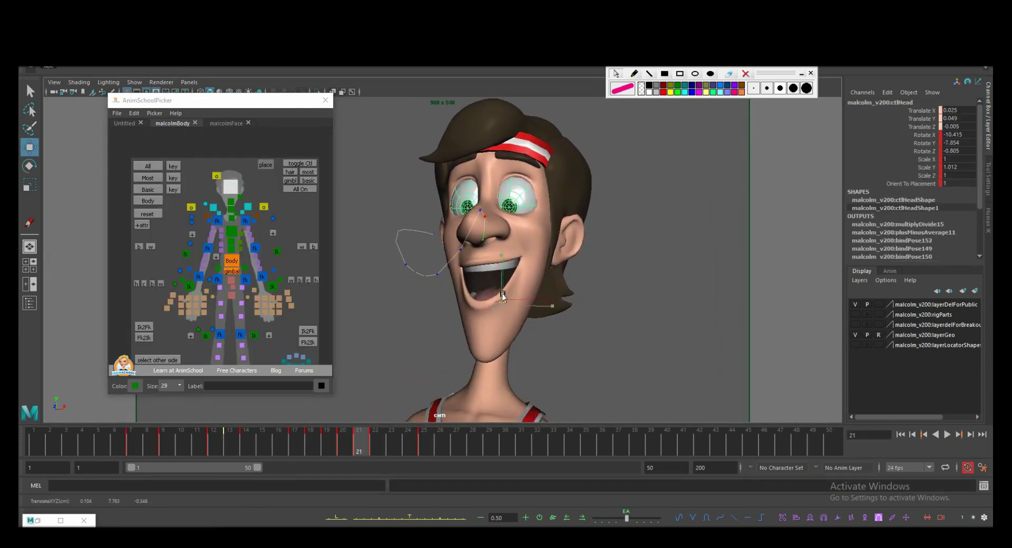
pyautogui.moveTo(358, 442); pyautogui.dragTo(337, 442)
# - Play back the animation, then compare the right mouth corner between frames 22 and 25
pyautogui.hotkey('alt', 'v')
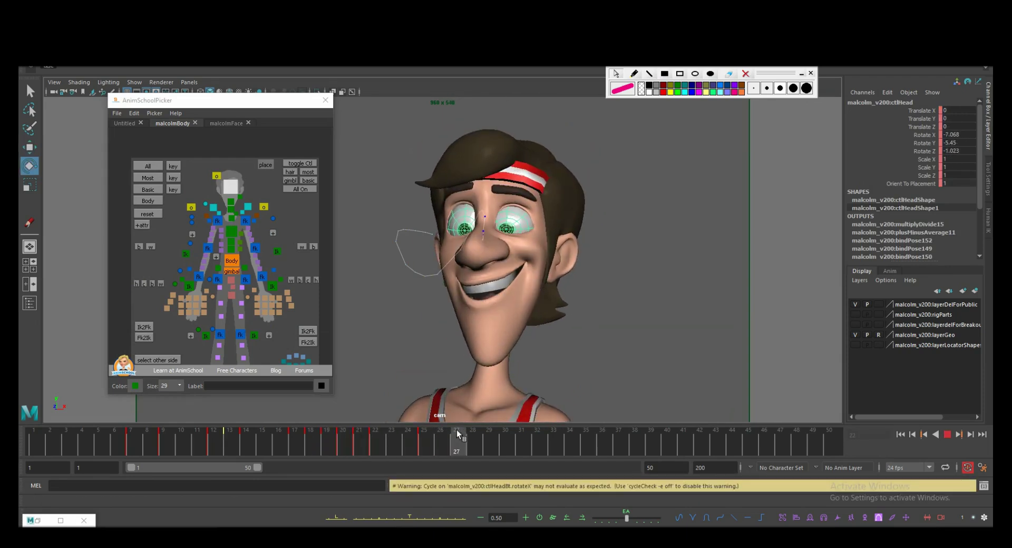
pyautogui.hotkey('ctrl', 'shift', 'a')
pyautogui.hotkey('alt', 'v')
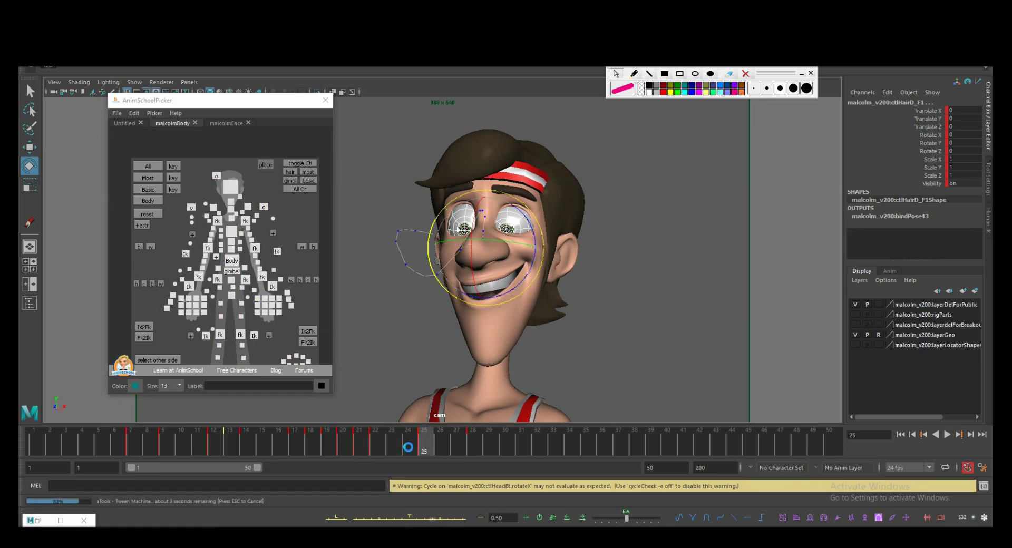
pyautogui.click(217, 124)
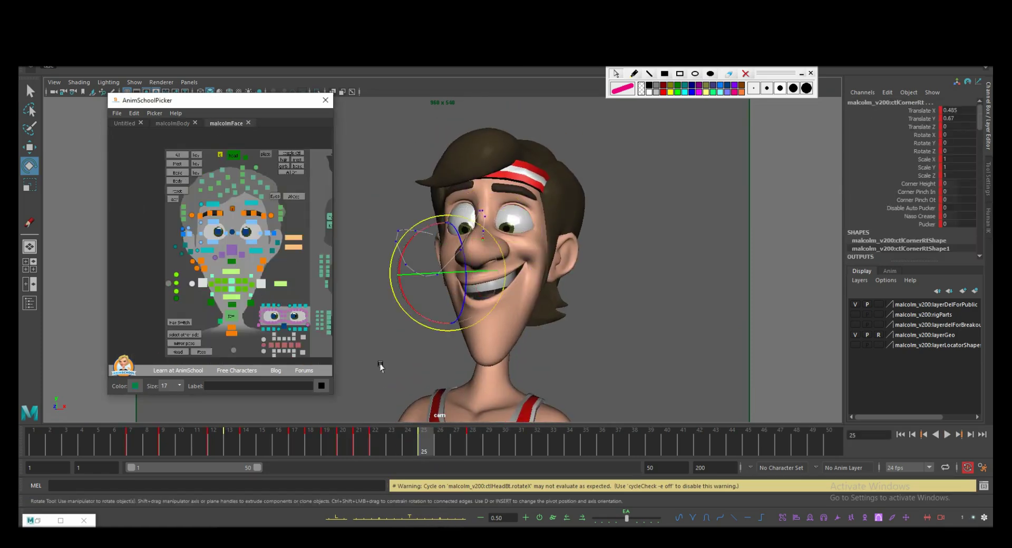
pyautogui.moveTo(340, 433); pyautogui.dragTo(378, 437)
pyautogui.press('w')
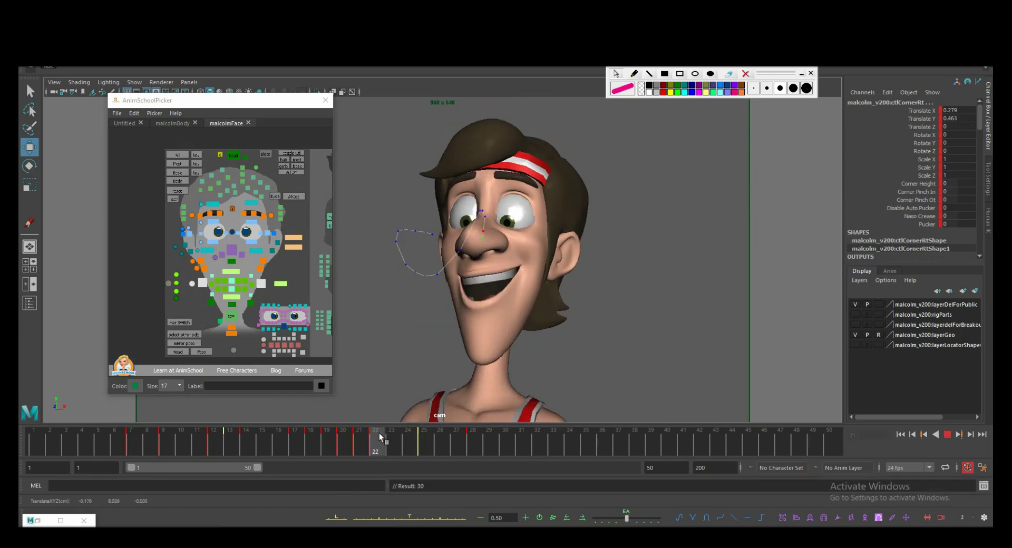
pyautogui.moveTo(425, 435); pyautogui.dragTo(371, 434)
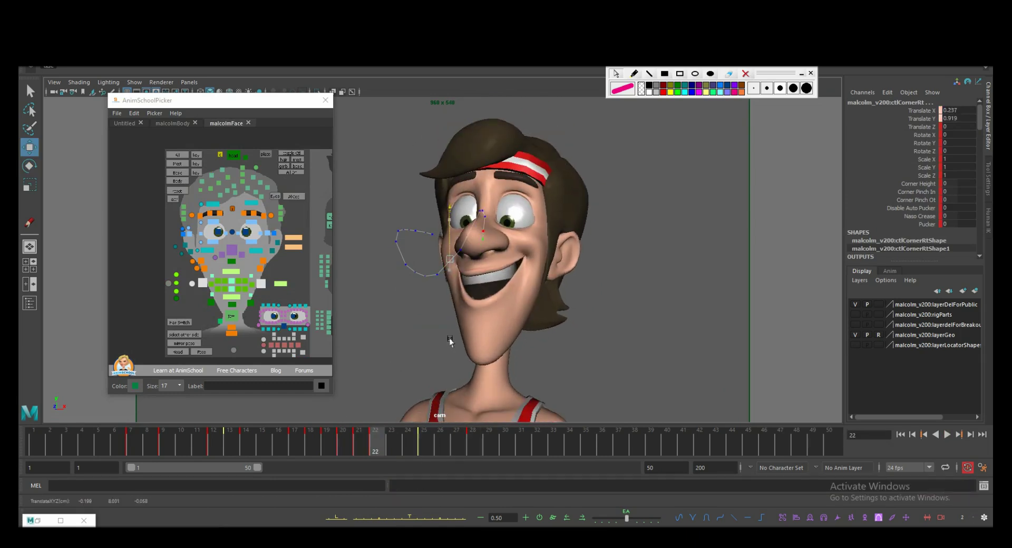
pyautogui.press(',')
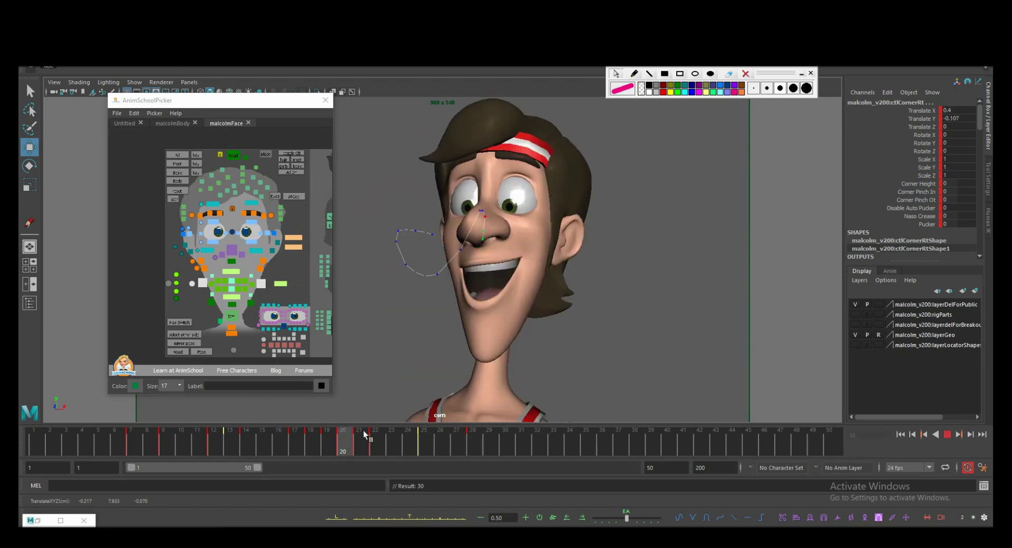
# - Select the top head control and replay the animation from frame 18
pyautogui.click(497, 211)
pyautogui.hotkey('alt', 'v')
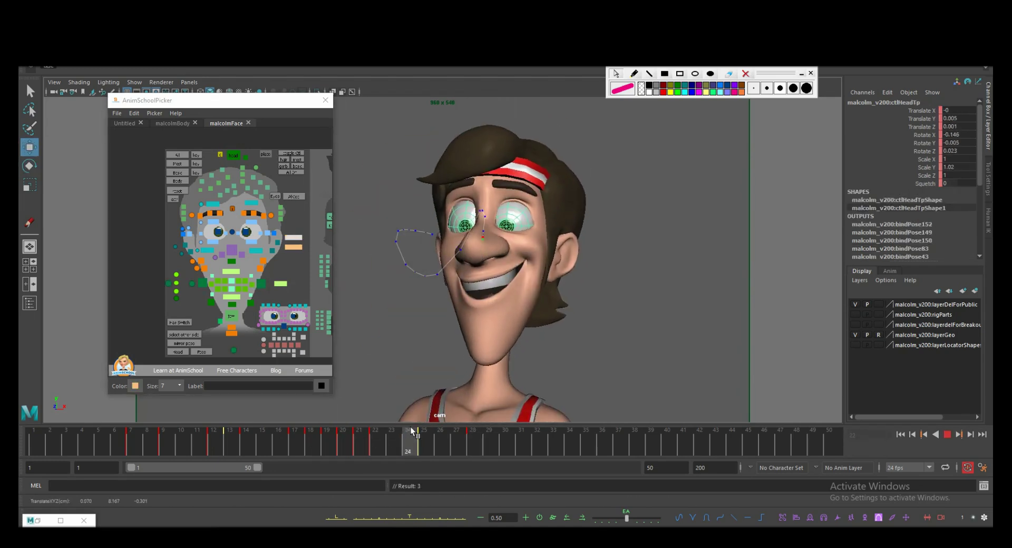
pyautogui.click(311, 434)
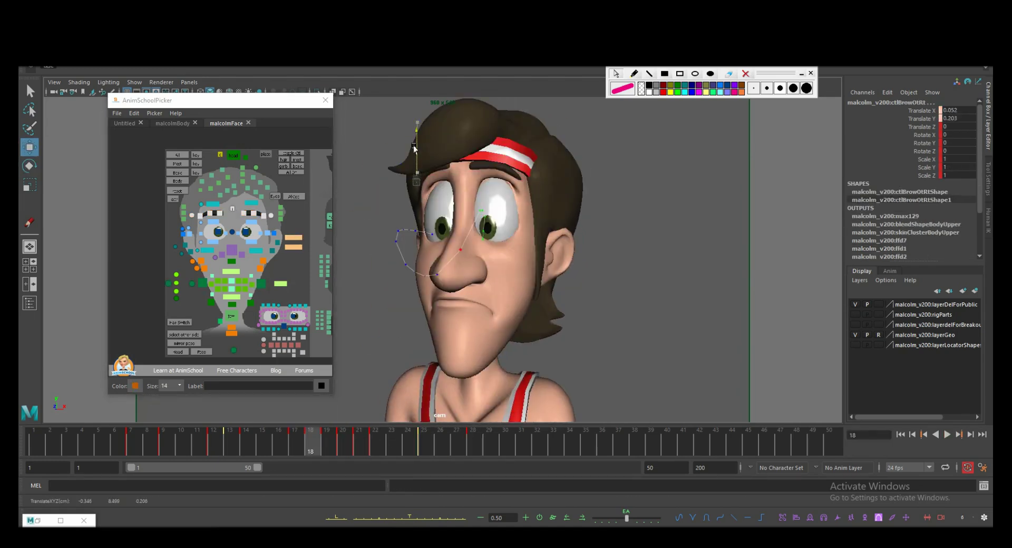
pyautogui.hotkey('alt', 'v')
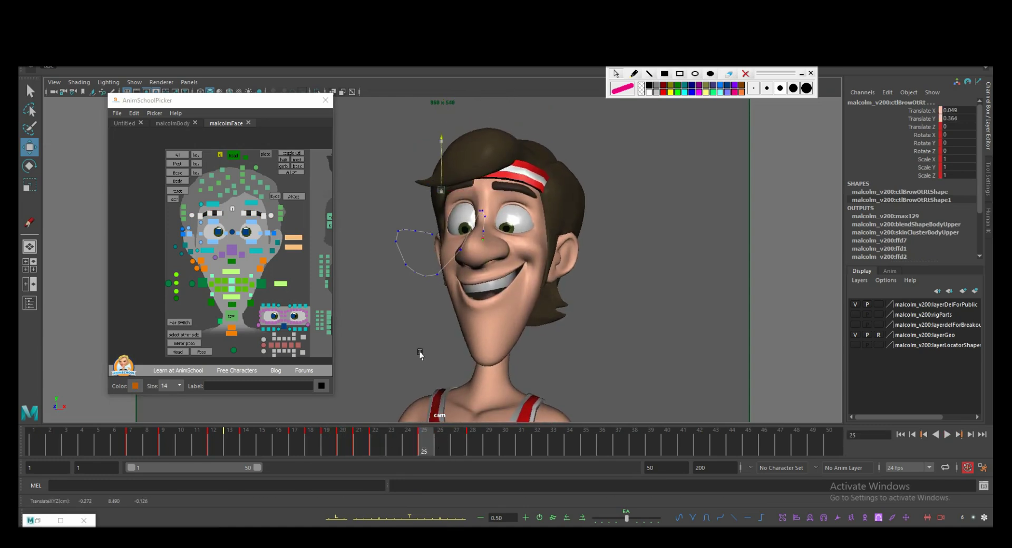
pyautogui.hotkey('alt', 'v')
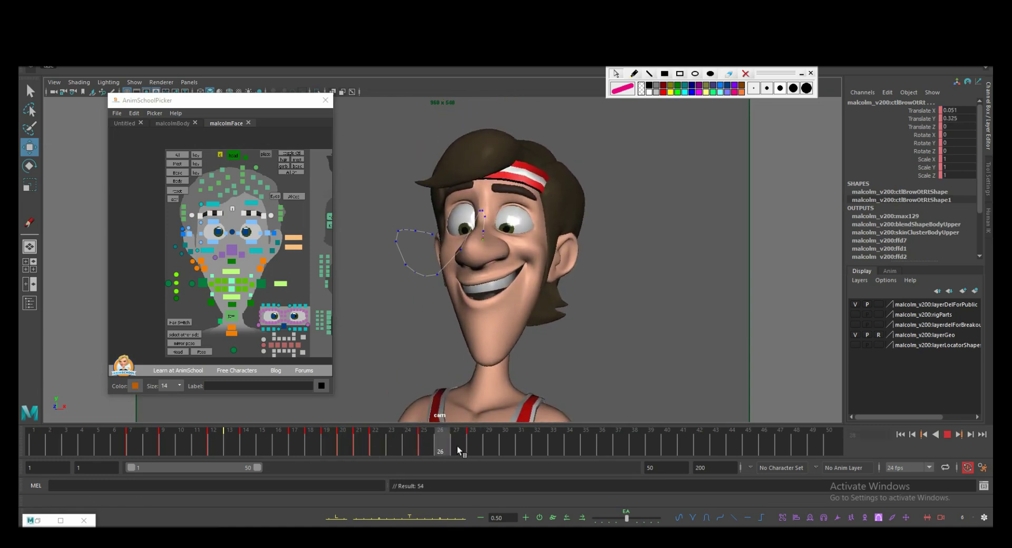
# - Select ctlHairD_F1 and the chest control during playback, then scrub back to frame 7
pyautogui.click(181, 172)
pyautogui.hotkey('alt', 'v')
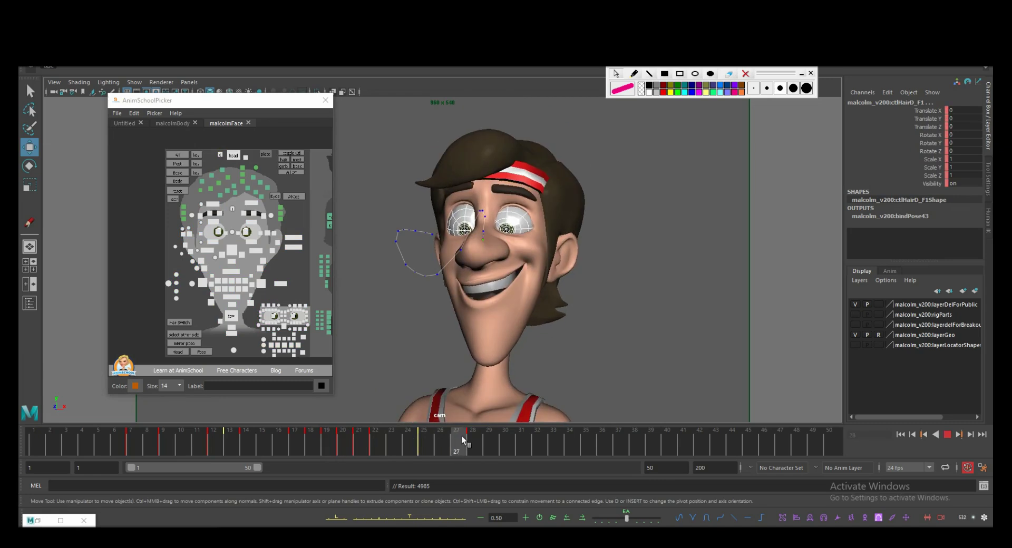
pyautogui.click(170, 123)
pyautogui.hotkey('alt', 'v')
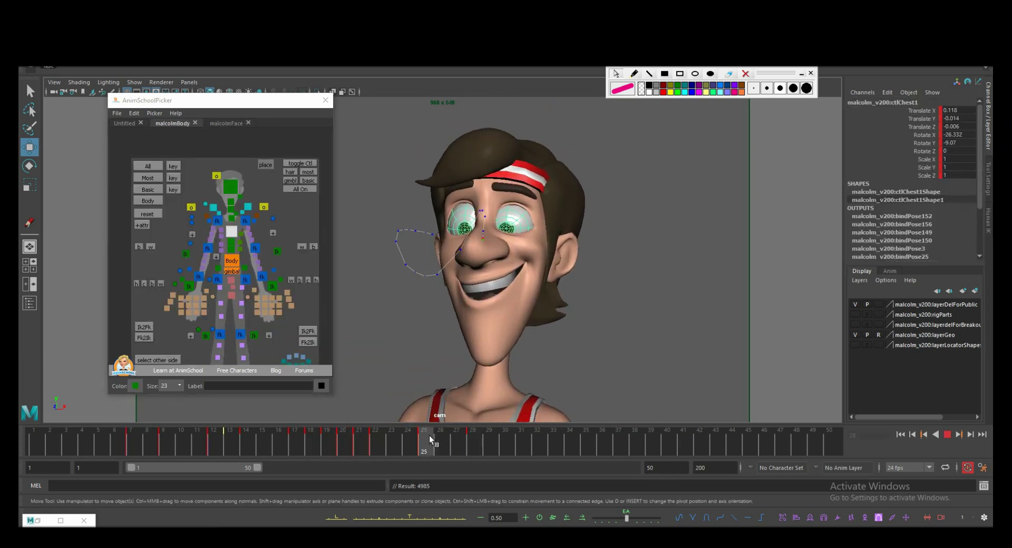
pyautogui.moveTo(127, 440); pyautogui.dragTo(141, 441)
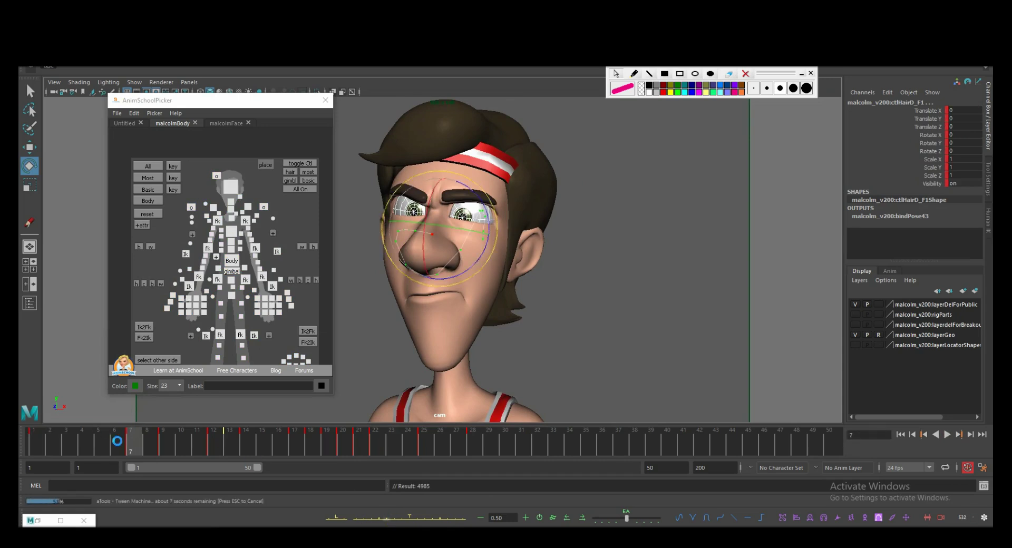
# - Select the full keyed range, view its tangent options, then check the smile at frames 21–22
pyautogui.doubleClick(127, 442)
pyautogui.rightClick(134, 442)
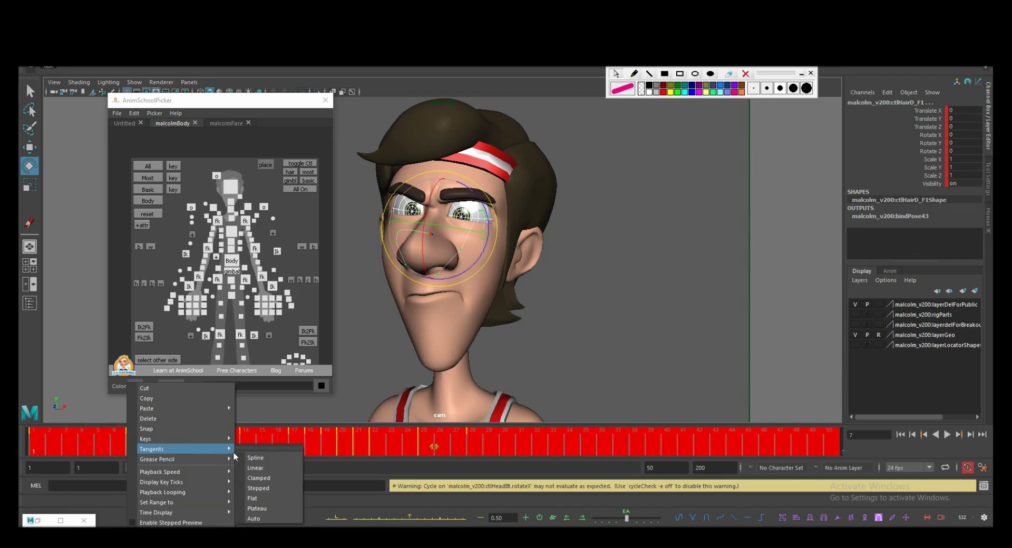
pyautogui.click(97, 442)
pyautogui.moveTo(96, 442)
pyautogui.mouseDown()
pyautogui.moveTo(508, 428)
pyautogui.moveTo(359, 432)
pyautogui.moveTo(446, 431)
pyautogui.mouseUp()
pyautogui.keyDown('shift'); pyautogui.click(387, 441); pyautogui.keyUp('shift')
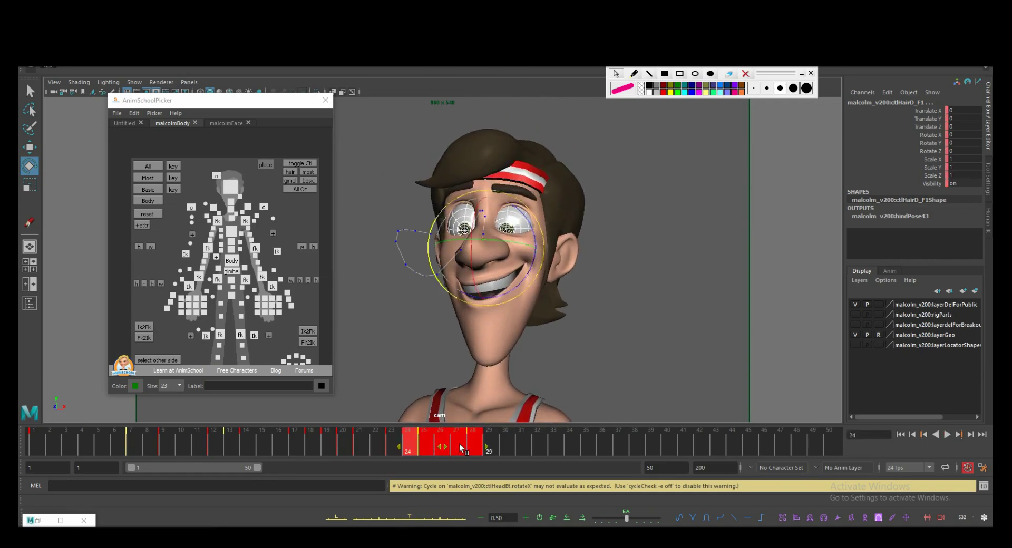
# - Change the default key tangent type in Animation preferences, save, and reselect the timeline range
pyautogui.click(983, 468)
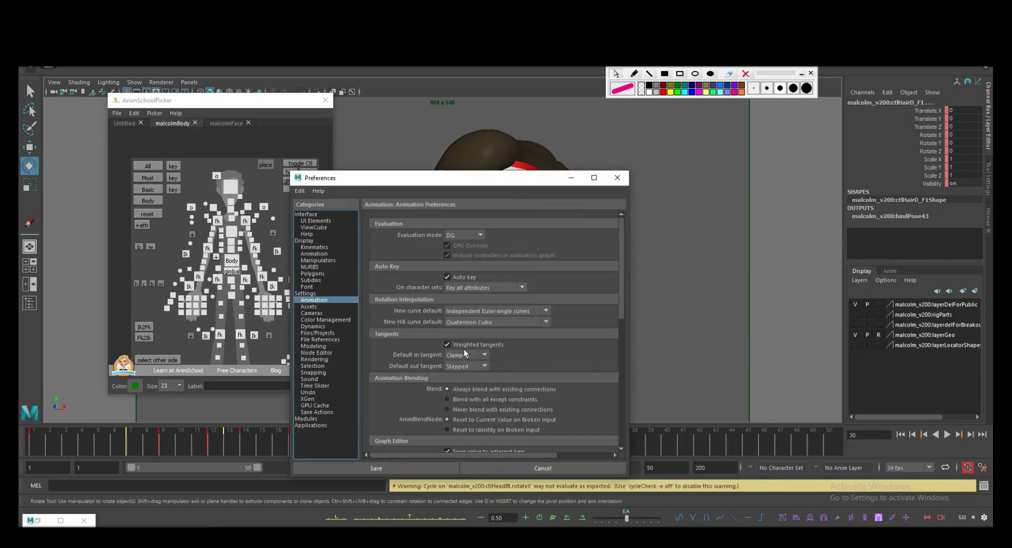
pyautogui.click(464, 383)
pyautogui.click(470, 406)
pyautogui.click(457, 440)
pyautogui.doubleClick(456, 440)
pyautogui.rightClick(457, 440)
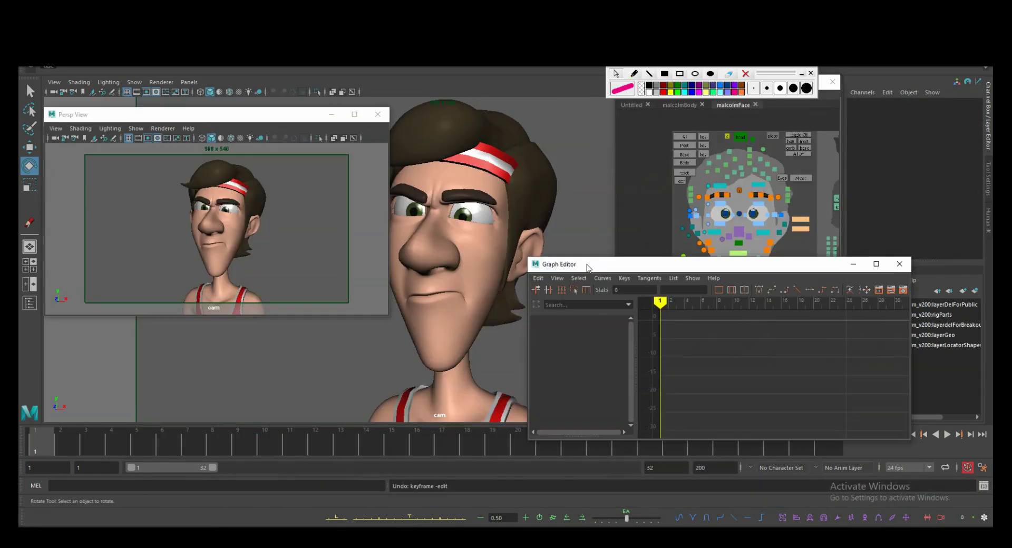
# - Raise the head control's frame-20 Translate Y key and frame-17 Translate X key
pyautogui.click(418, 447)
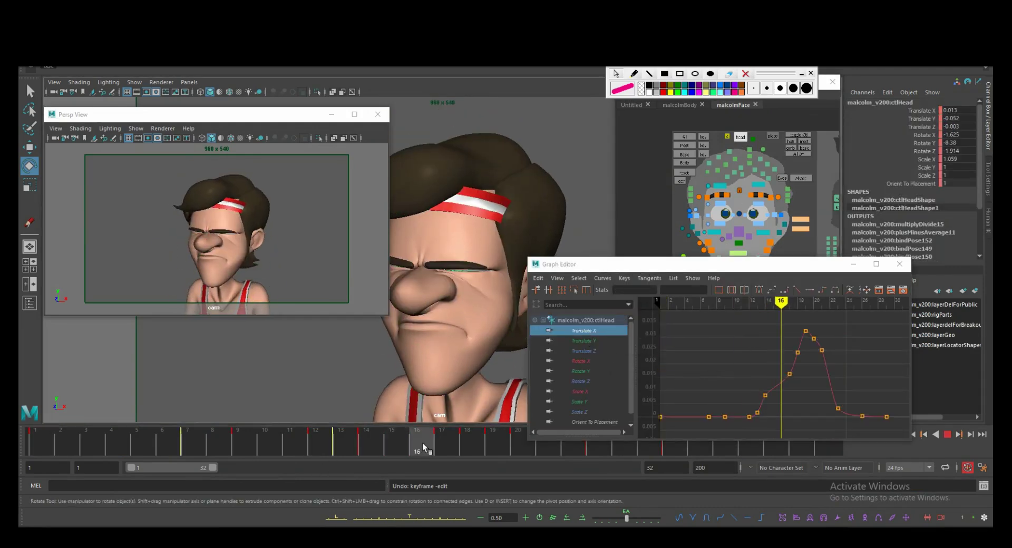
pyautogui.click(589, 341)
pyautogui.click(518, 444)
pyautogui.moveTo(813, 365); pyautogui.dragTo(815, 345)
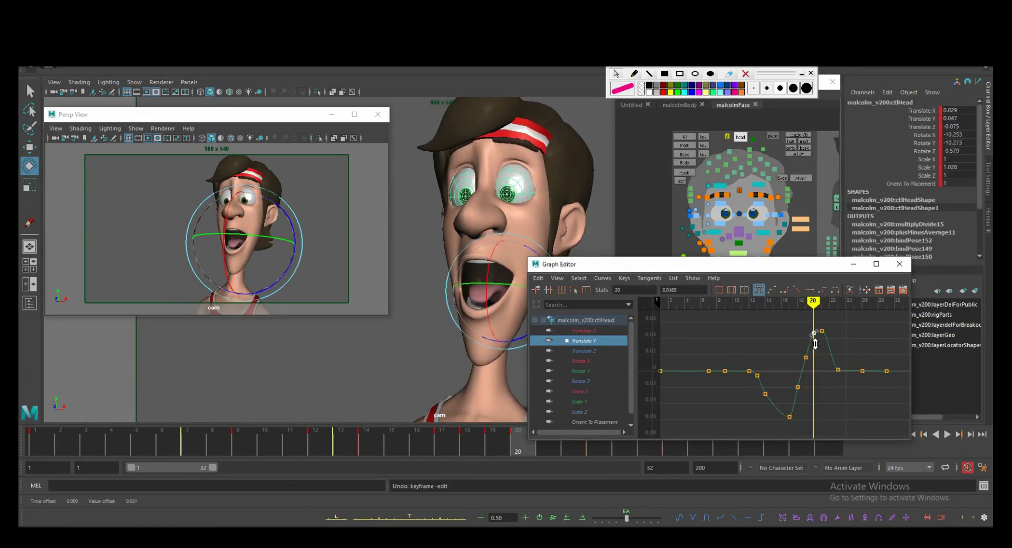
pyautogui.click(790, 374)
pyautogui.moveTo(800, 396); pyautogui.dragTo(800, 375, button='middle')
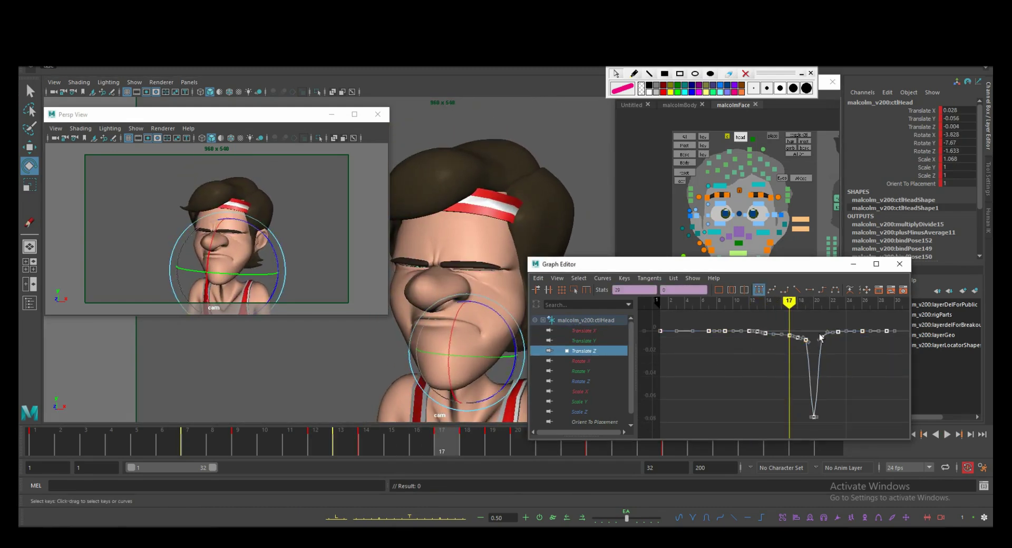
# - Delete the dipped key on the head's Translate Z curve
pyautogui.click(852, 303)
pyautogui.keyDown('alt'); pyautogui.moveTo(817, 381); pyautogui.dragTo(826, 388, button='middle'); pyautogui.keyUp('alt')
pyautogui.moveTo(854, 303); pyautogui.dragTo(774, 306)
pyautogui.press('Delete')
# - Shift the head's frame-20 Rotate X key to frame 21 and lower the key near frame 19
pyautogui.click(580, 361)
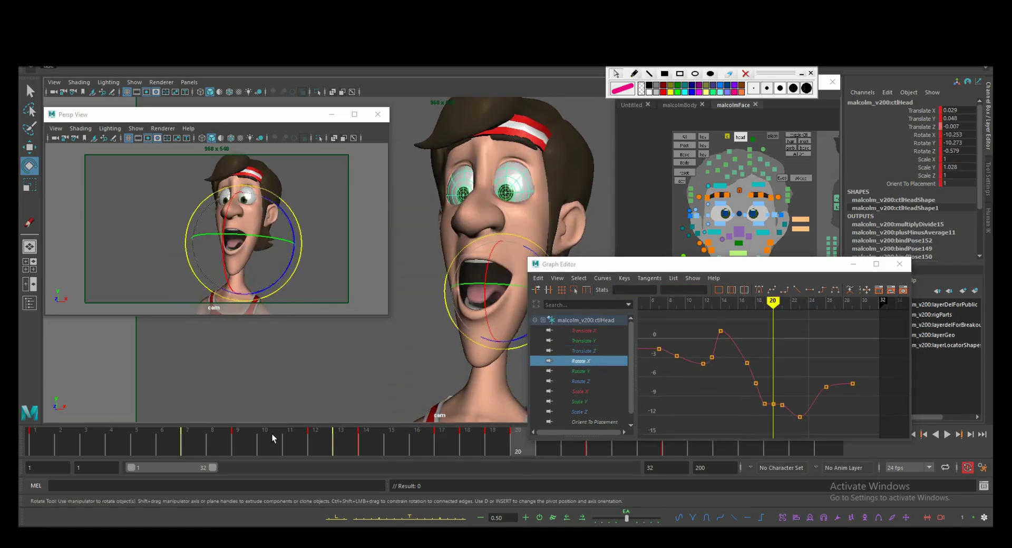
pyautogui.click(774, 404)
pyautogui.moveTo(775, 390); pyautogui.dragTo(782, 381, button='middle')
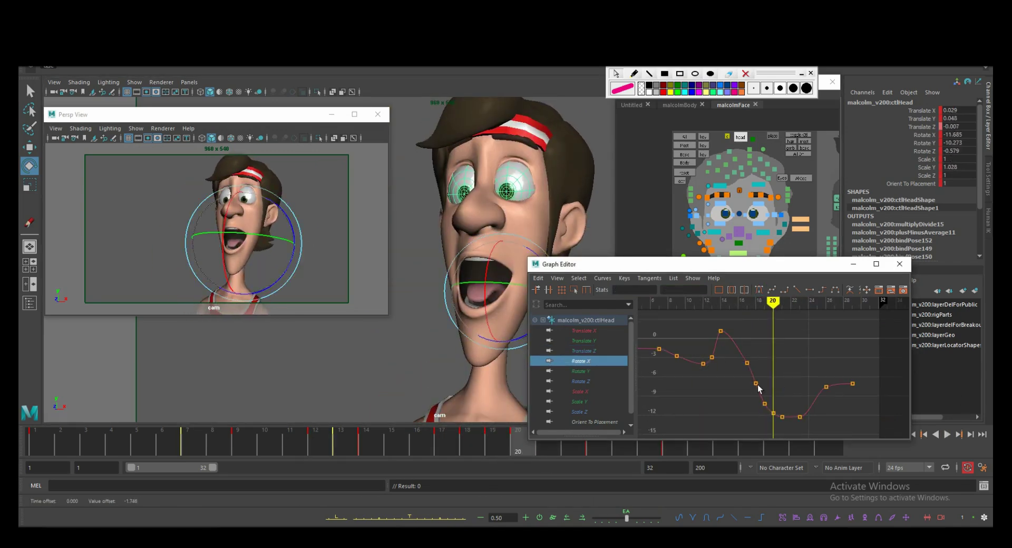
pyautogui.click(334, 447)
pyautogui.moveTo(333, 447); pyautogui.dragTo(594, 451)
pyautogui.moveTo(793, 375); pyautogui.dragTo(807, 409)
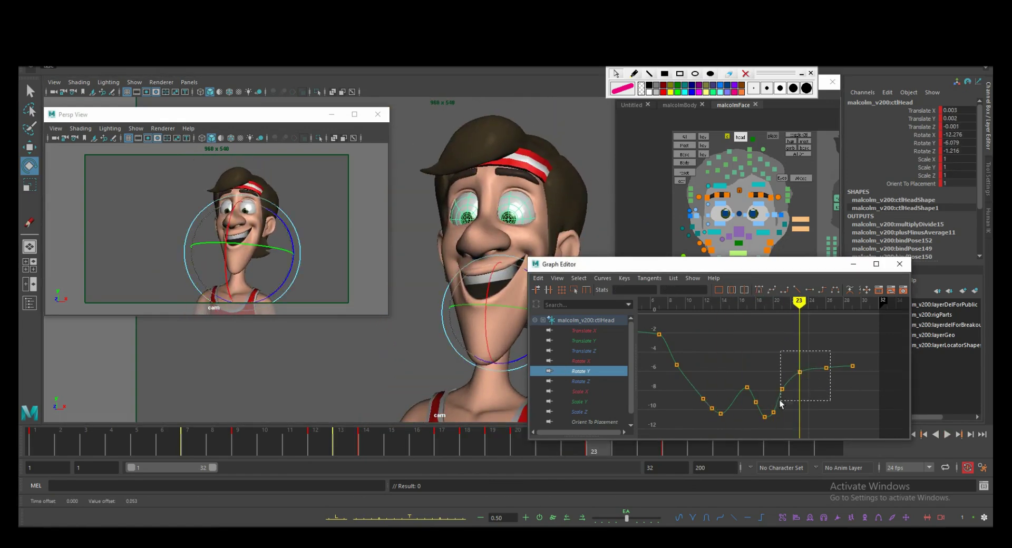
# - Move the head's Rotate Z key earlier to frame 9 and review playback up to frame 20
pyautogui.click(580, 381)
pyautogui.moveTo(653, 304); pyautogui.dragTo(720, 303)
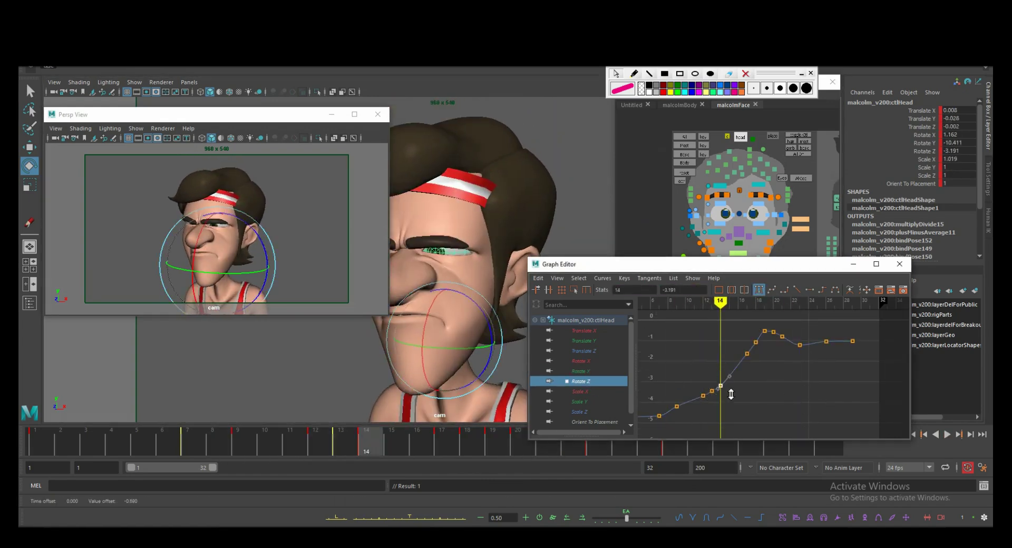
pyautogui.keyDown('alt'); pyautogui.moveTo(732, 394); pyautogui.dragTo(760, 399, button='middle'); pyautogui.keyUp('alt')
pyautogui.hotkey('alt', 'v')
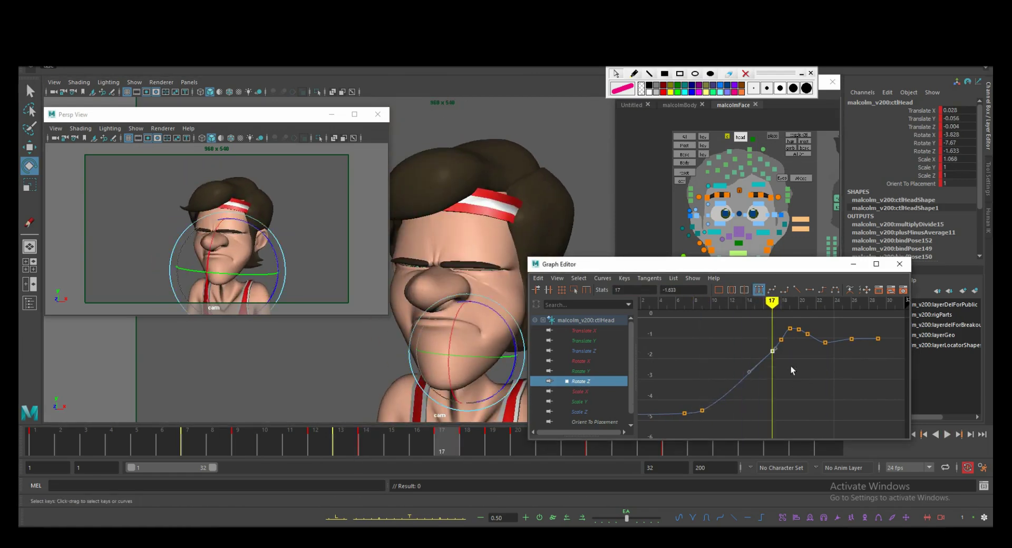
pyautogui.hotkey('alt', 'v')
pyautogui.click(748, 337)
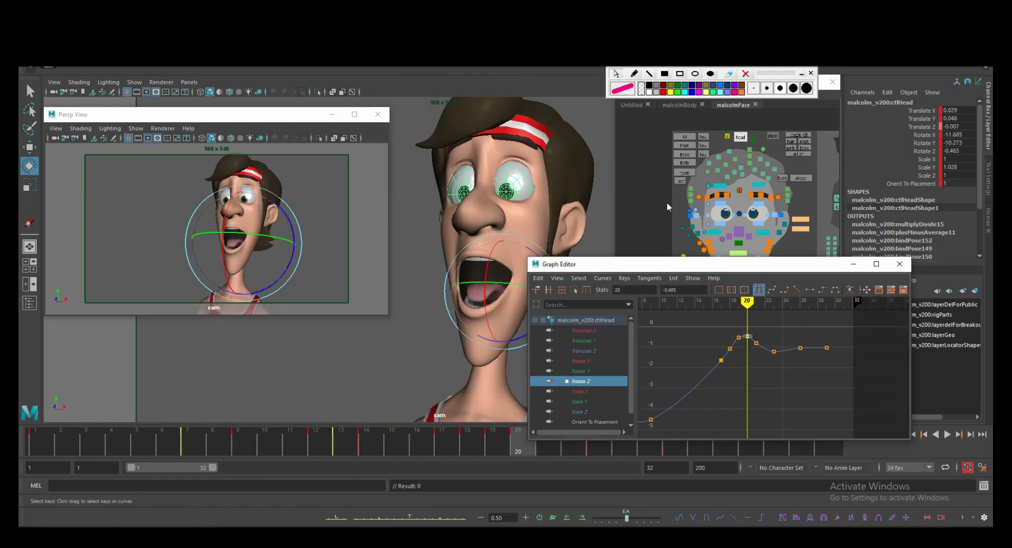
# - Select the neck control and delete its rotation keys around frames 13–14
pyautogui.click(667, 203)
pyautogui.click(680, 105)
pyautogui.click(739, 192)
pyautogui.click(584, 341)
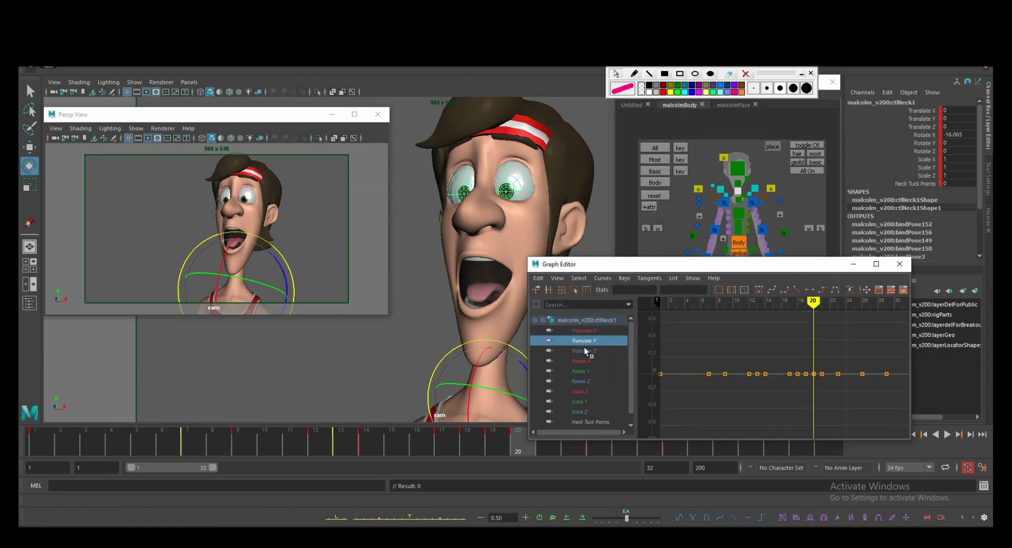
pyautogui.moveTo(757, 327); pyautogui.dragTo(760, 437)
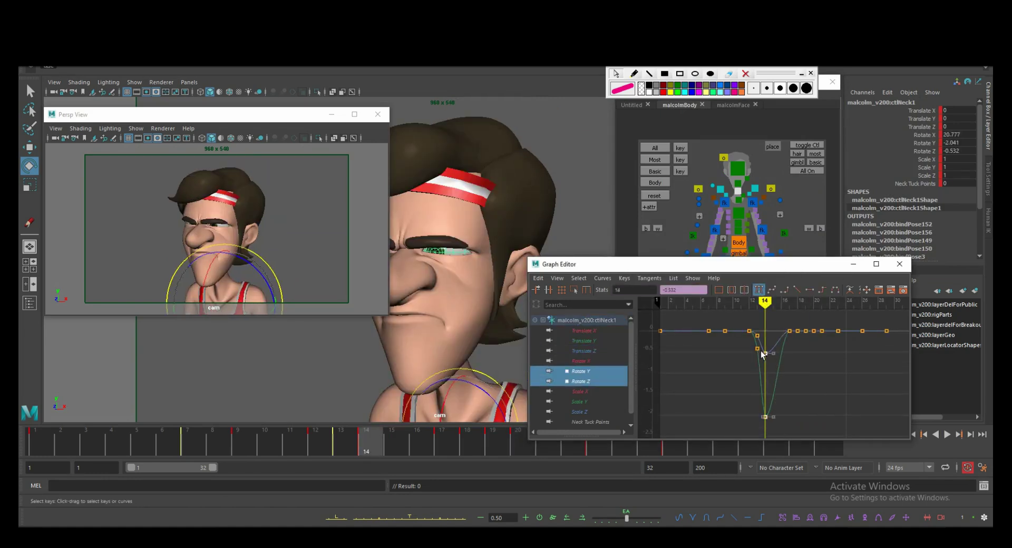
pyautogui.press('Delete')
# - Raise the neck's Rotate X key near frame 19 and review the motion up to frame 24
pyautogui.press('Up')
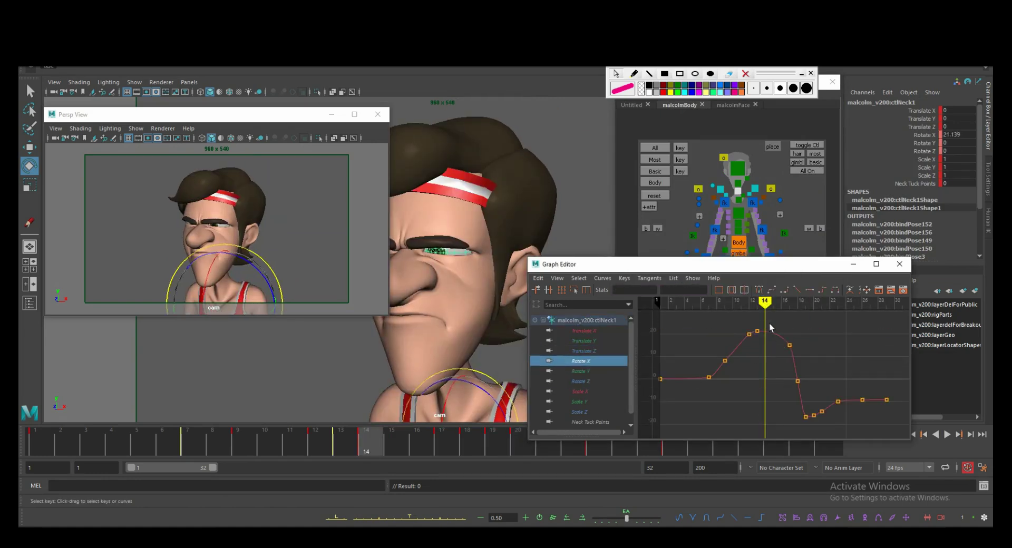
pyautogui.moveTo(792, 299); pyautogui.dragTo(807, 300)
pyautogui.click(805, 417)
pyautogui.moveTo(806, 416); pyautogui.dragTo(805, 409, button='middle')
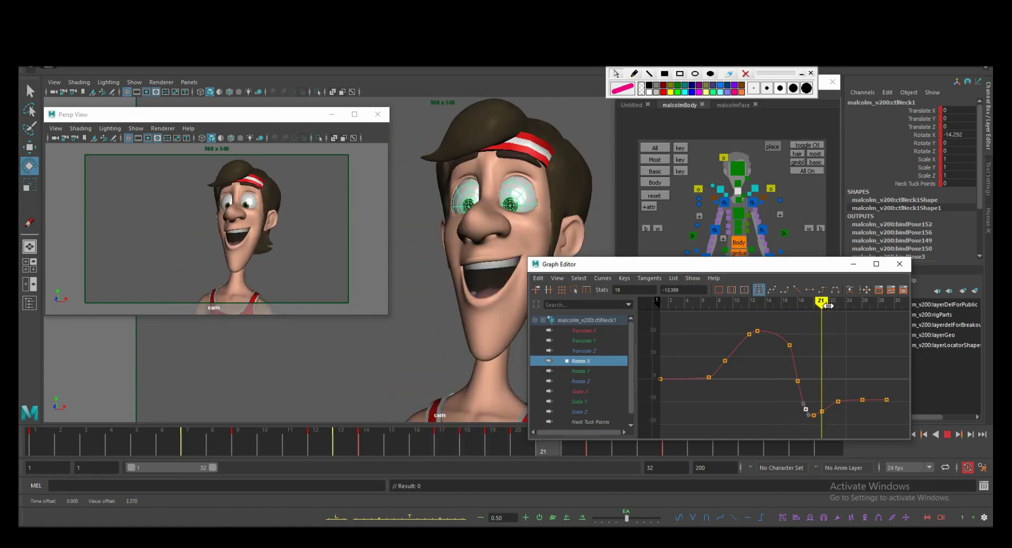
pyautogui.moveTo(807, 299); pyautogui.dragTo(846, 299)
# - Close the Graph Editor, select the nose control and scrub from frame 8 to 20
pyautogui.click(900, 264)
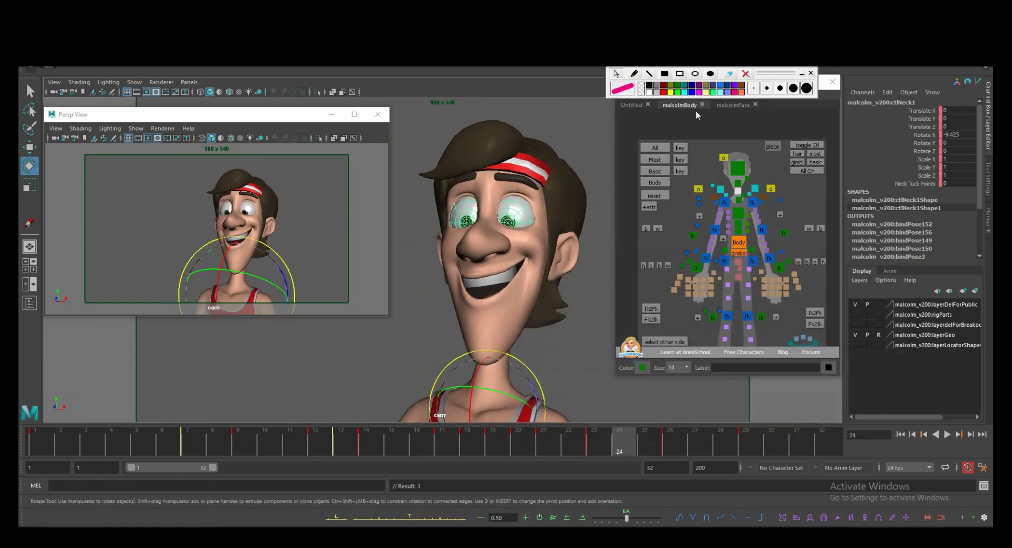
pyautogui.click(734, 105)
pyautogui.click(745, 188)
pyautogui.click(224, 441)
pyautogui.moveTo(239, 440); pyautogui.dragTo(662, 433)
# - Show the nose's Rotate X curve in the Graph Editor and raise a new key at frame 22
pyautogui.click(164, 62)
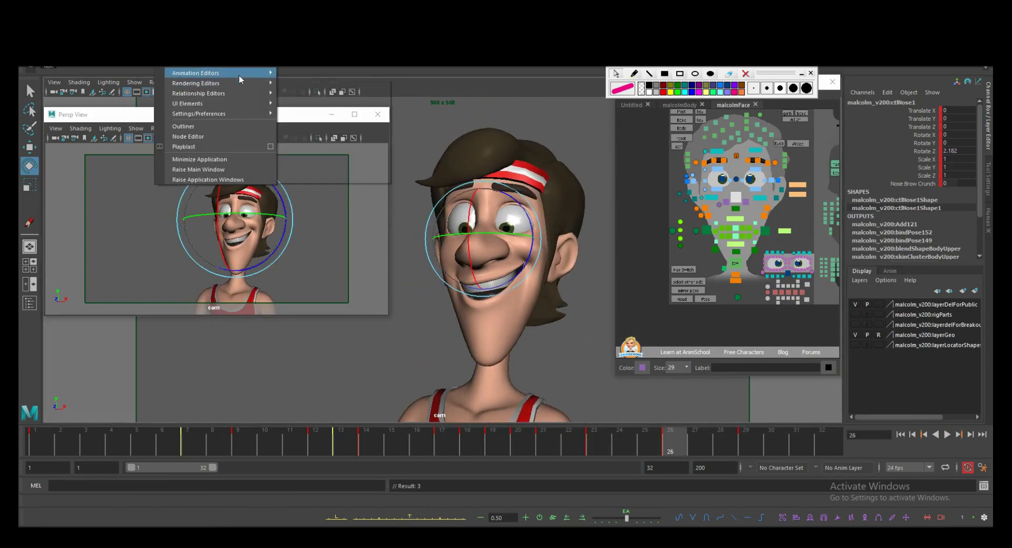
pyautogui.click(239, 75)
pyautogui.click(580, 361)
pyautogui.moveTo(770, 399); pyautogui.dragTo(761, 381)
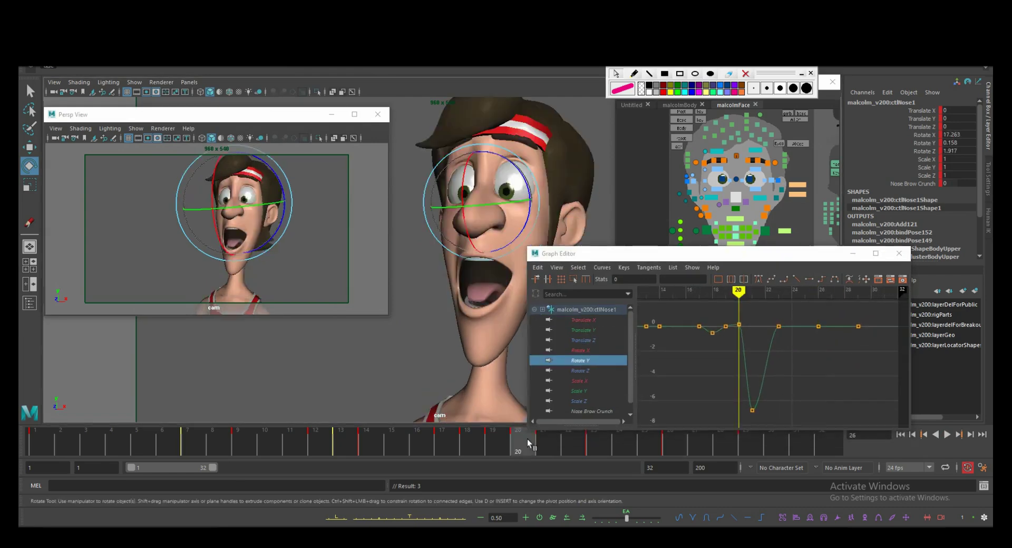
pyautogui.click(580, 445)
pyautogui.press('s')
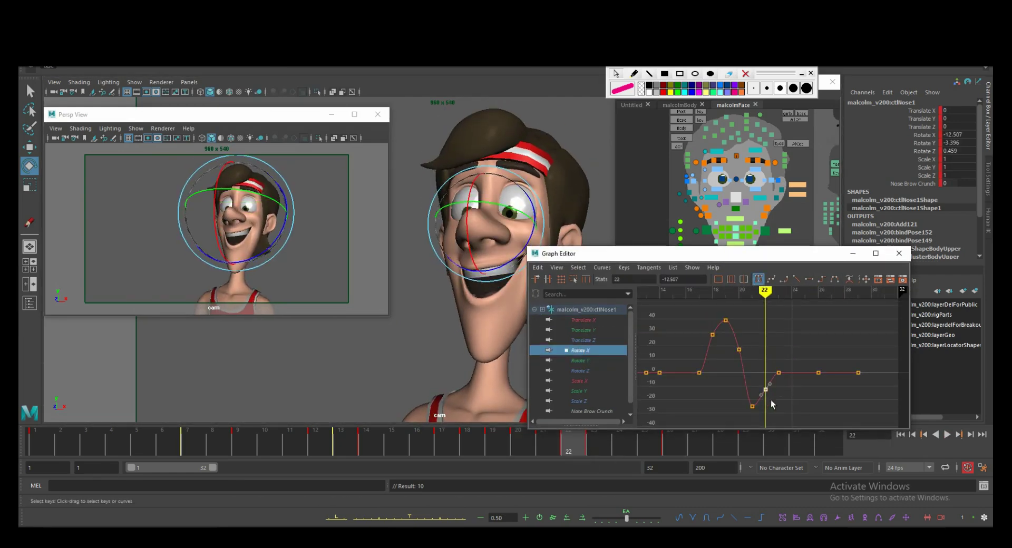
pyautogui.moveTo(780, 427); pyautogui.dragTo(780, 417, button='middle')
# - Add nose Rotate X keys at frames 24, 16 and 17, adjusting the frame-17 value
pyautogui.hotkey('alt', '.')
pyautogui.hotkey('alt', '.')
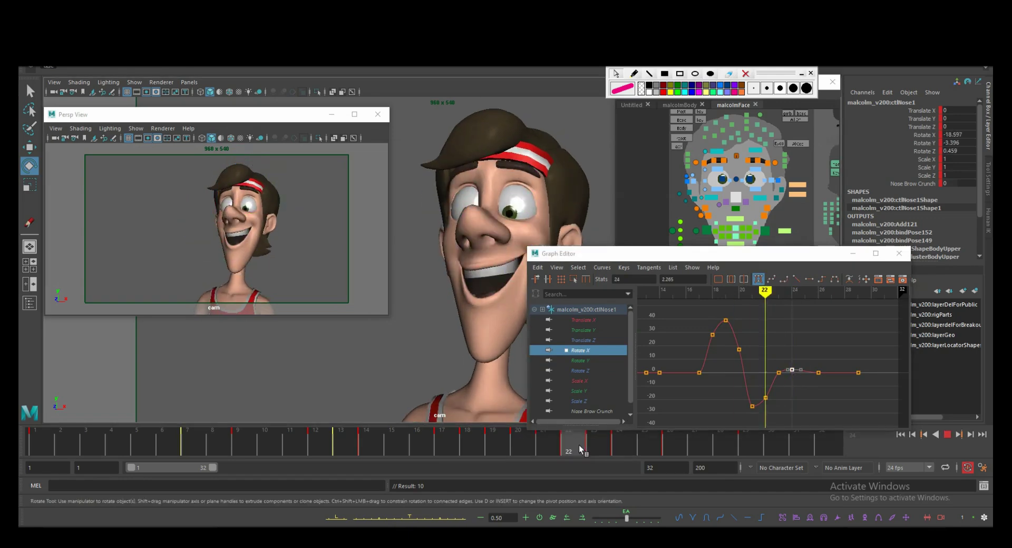
pyautogui.press('s')
pyautogui.press('.')
pyautogui.click(417, 443)
pyautogui.press('s')
pyautogui.press('.')
pyautogui.press('s')
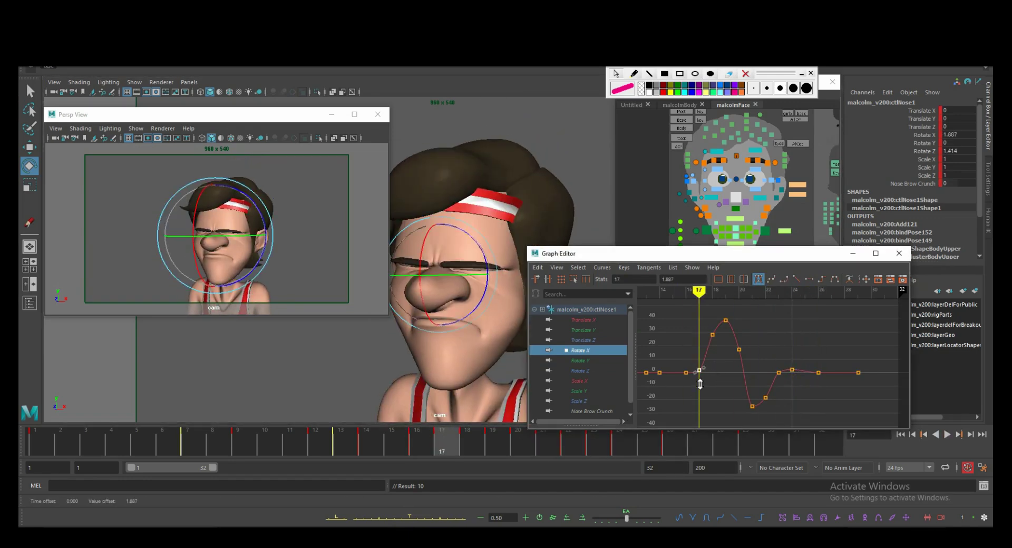
pyautogui.moveTo(443, 443); pyautogui.dragTo(514, 431)
pyautogui.moveTo(580, 254); pyautogui.dragTo(588, 223)
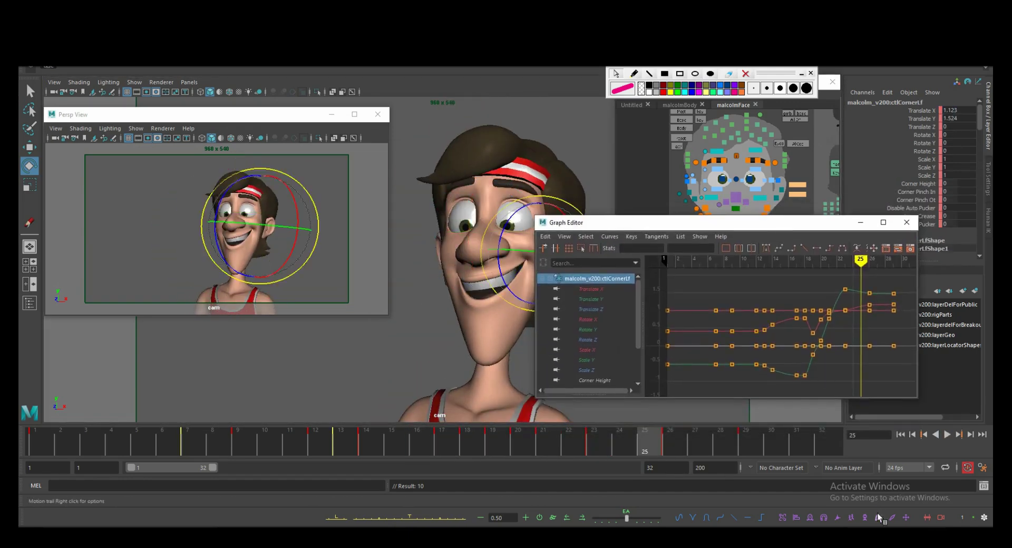
# - Select the left mouth corner, check frame 19, and close the floating perspective view
pyautogui.moveTo(513, 431)
pyautogui.mouseDown()
pyautogui.moveTo(385, 446)
pyautogui.moveTo(493, 445)
pyautogui.mouseUp()
pyautogui.press('w')
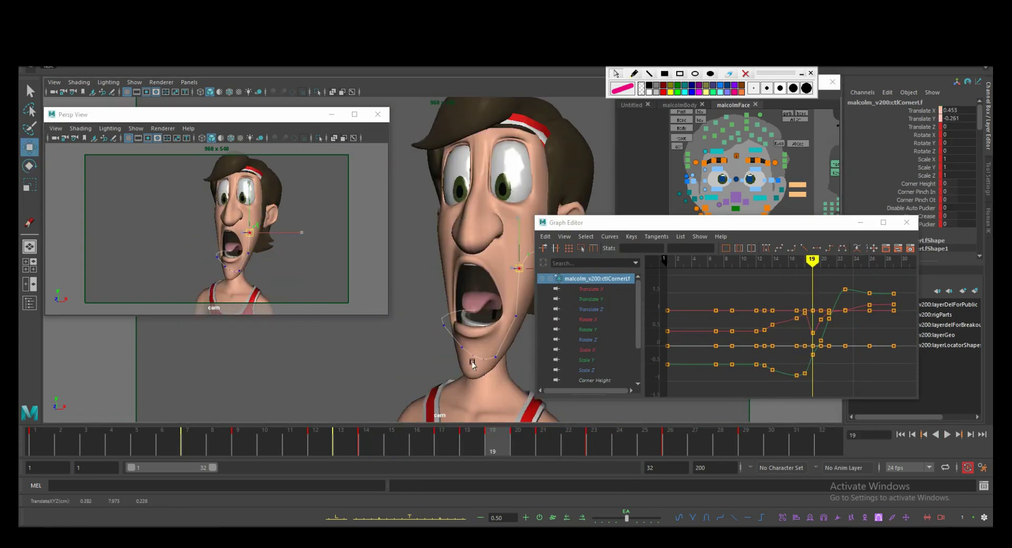
pyautogui.moveTo(631, 226)
pyautogui.mouseDown()
pyautogui.moveTo(669, 230)
pyautogui.moveTo(126, 136)
pyautogui.mouseUp()
pyautogui.click(381, 120)
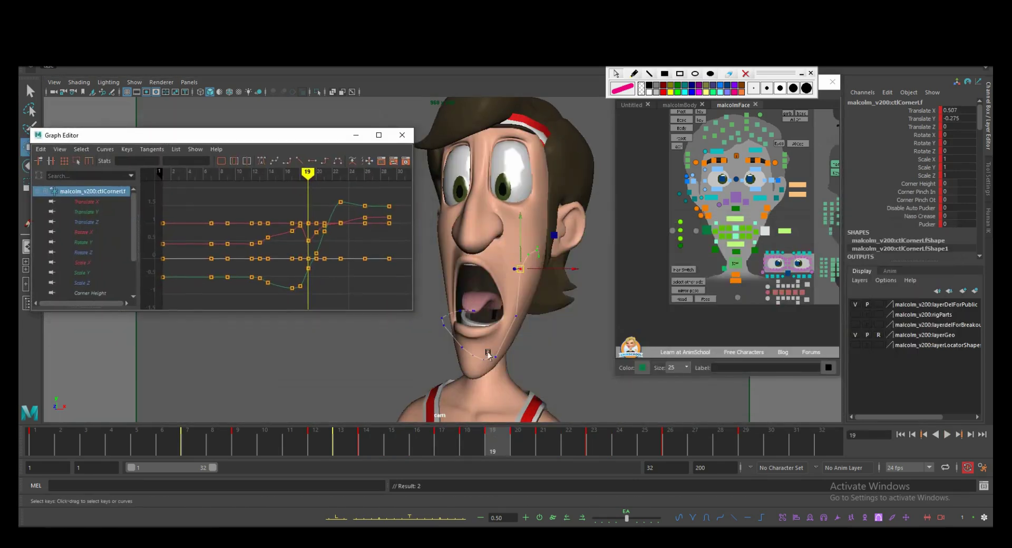
pyautogui.press('.')
pyautogui.press('.')
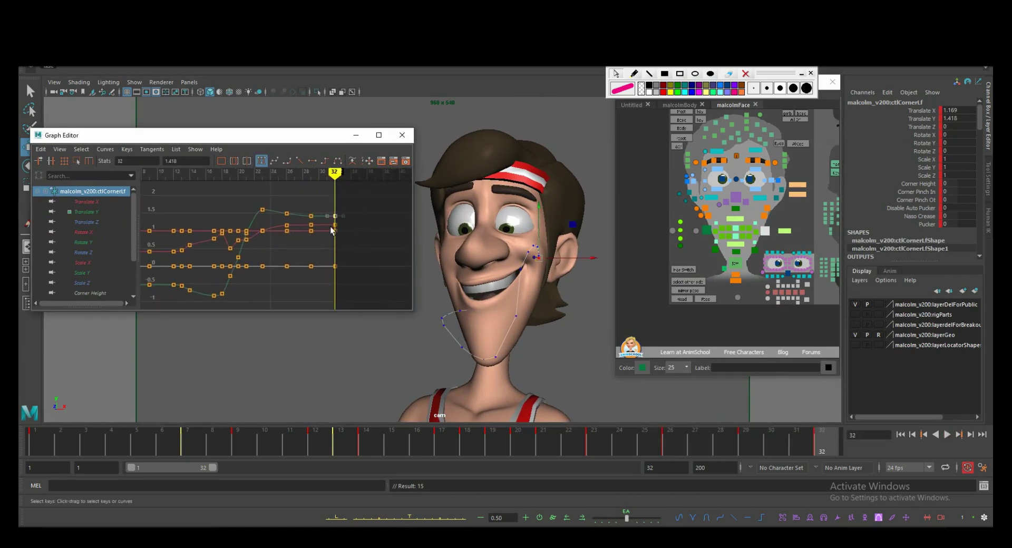
# - Retime the left mouth corner's Translate X keys near frames 20 and 17
pyautogui.click(87, 202)
pyautogui.moveTo(334, 172); pyautogui.dragTo(238, 172)
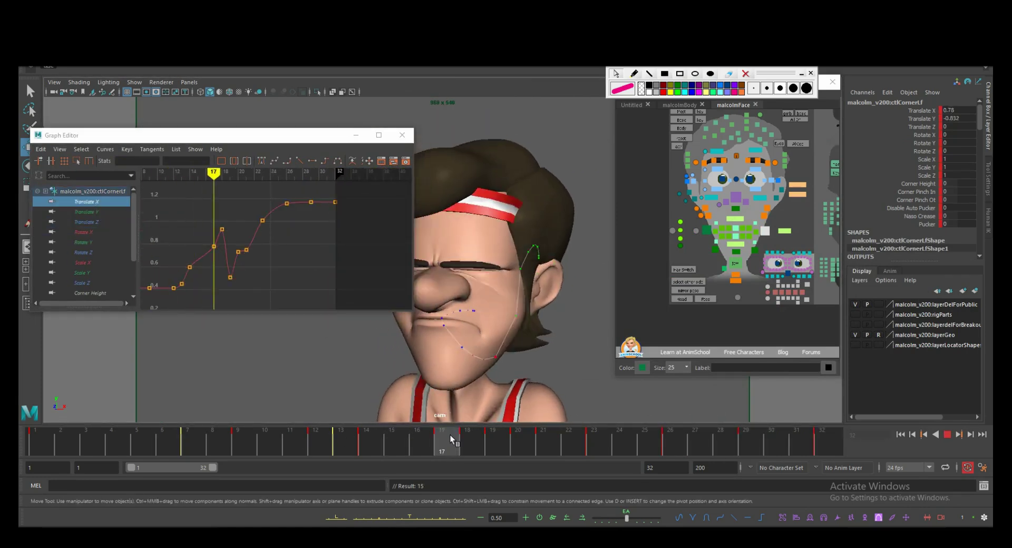
pyautogui.click(238, 252)
pyautogui.moveTo(238, 252)
pyautogui.mouseDown(button='middle')
pyautogui.moveTo(238, 267)
pyautogui.moveTo(214, 248)
pyautogui.mouseUp(button='middle')
pyautogui.click(214, 246)
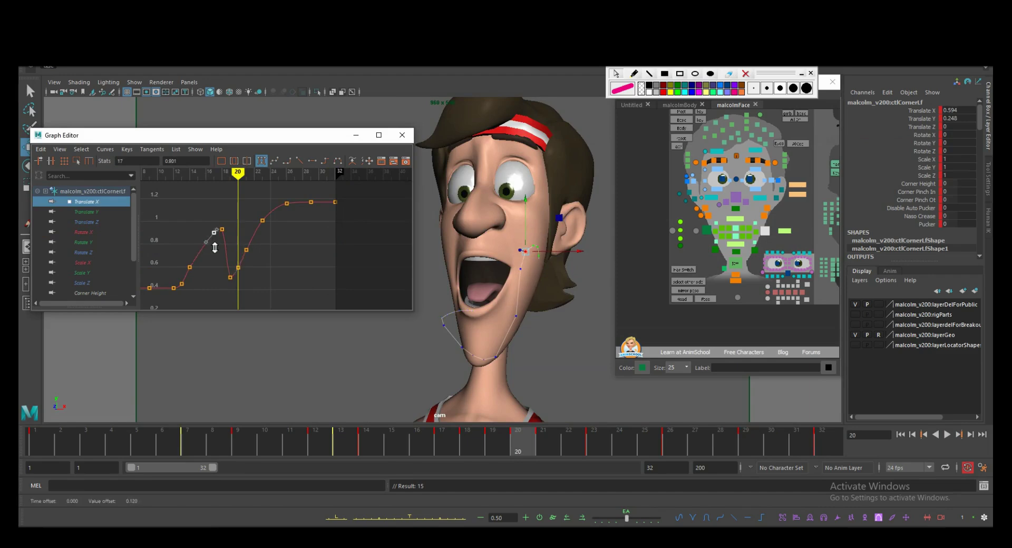
# - Load the right mouth corner's curves and review the grin from frame 10 to 21
pyautogui.click(95, 233)
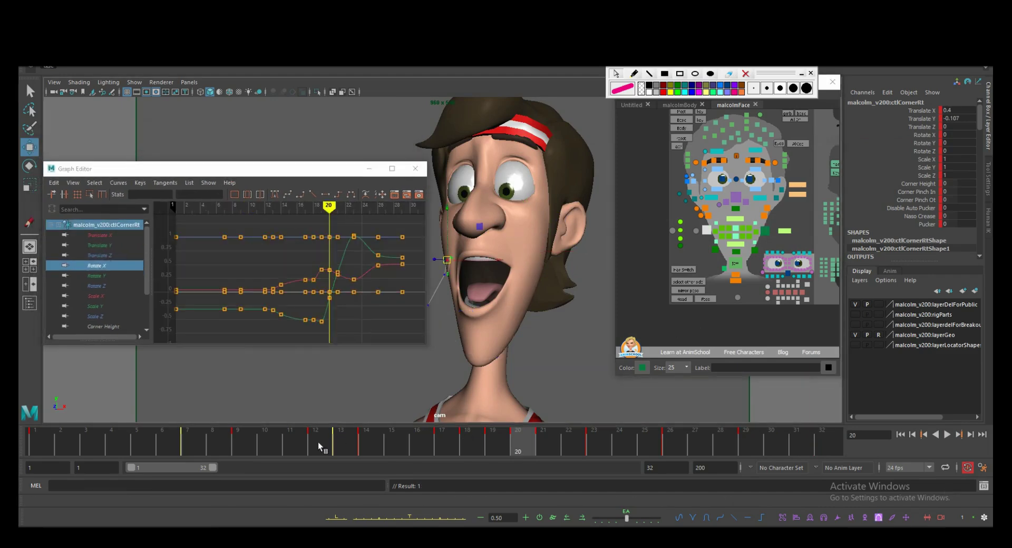
pyautogui.click(265, 443)
pyautogui.moveTo(289, 168); pyautogui.dragTo(785, 250)
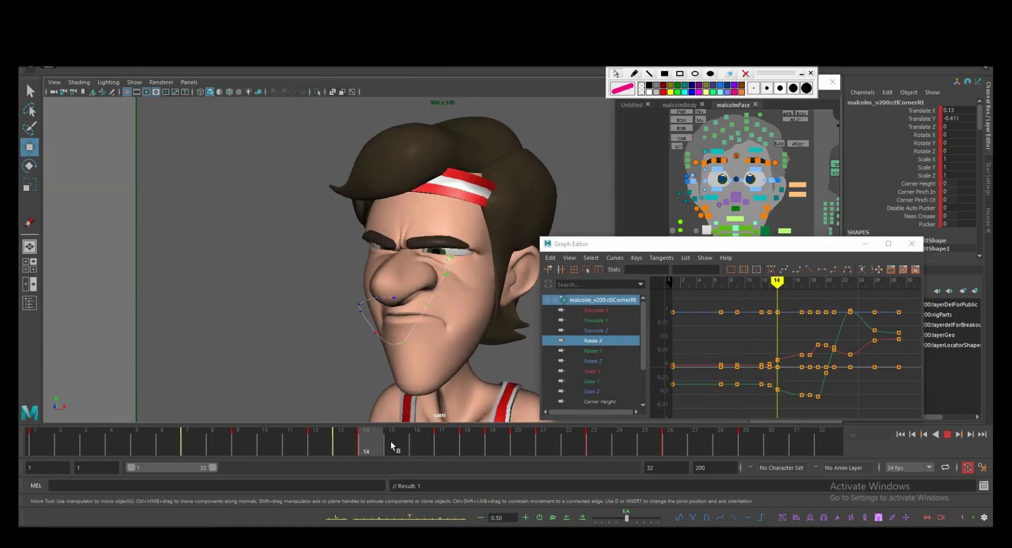
pyautogui.moveTo(391, 441); pyautogui.dragTo(817, 443)
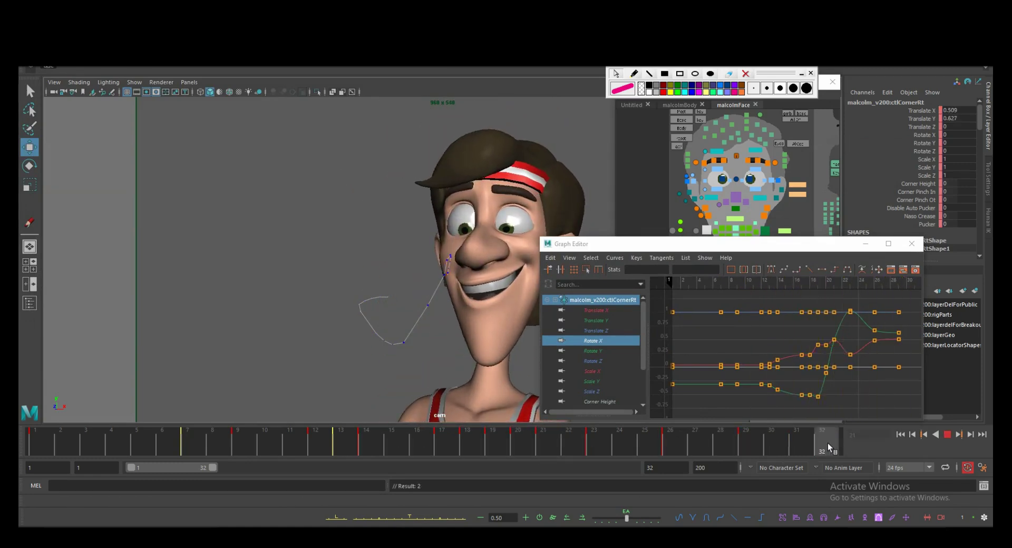
# - Isolate the right corner's Translate X curve and select its keys at frames 23, 18 and 29
pyautogui.click(607, 342)
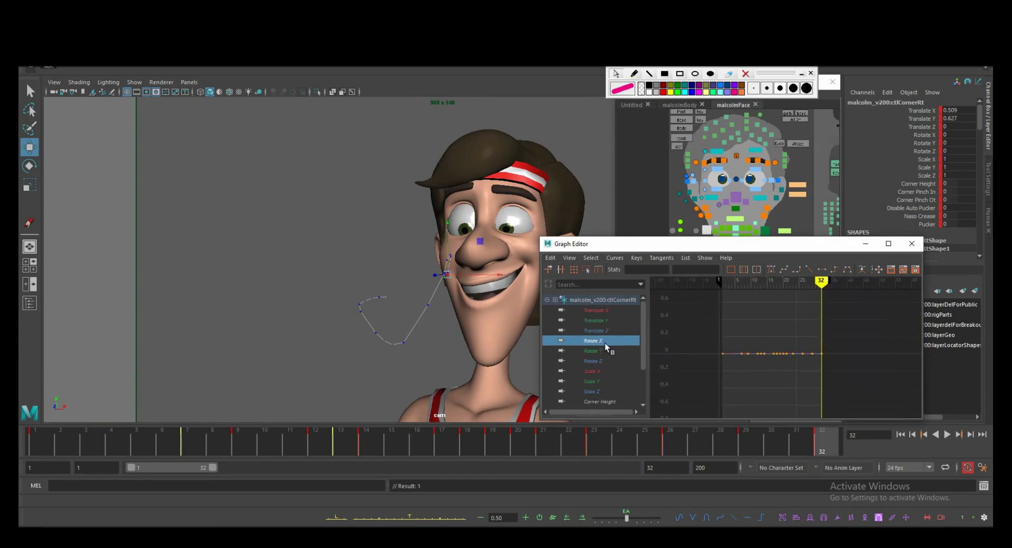
pyautogui.click(596, 310)
pyautogui.click(728, 338)
pyautogui.click(752, 367)
pyautogui.click(752, 283)
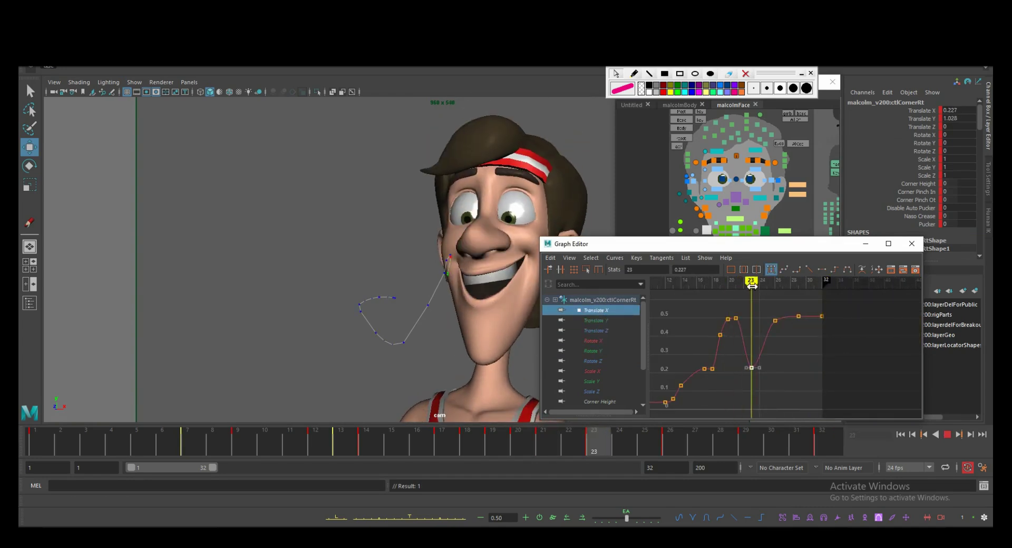
pyautogui.click(721, 378)
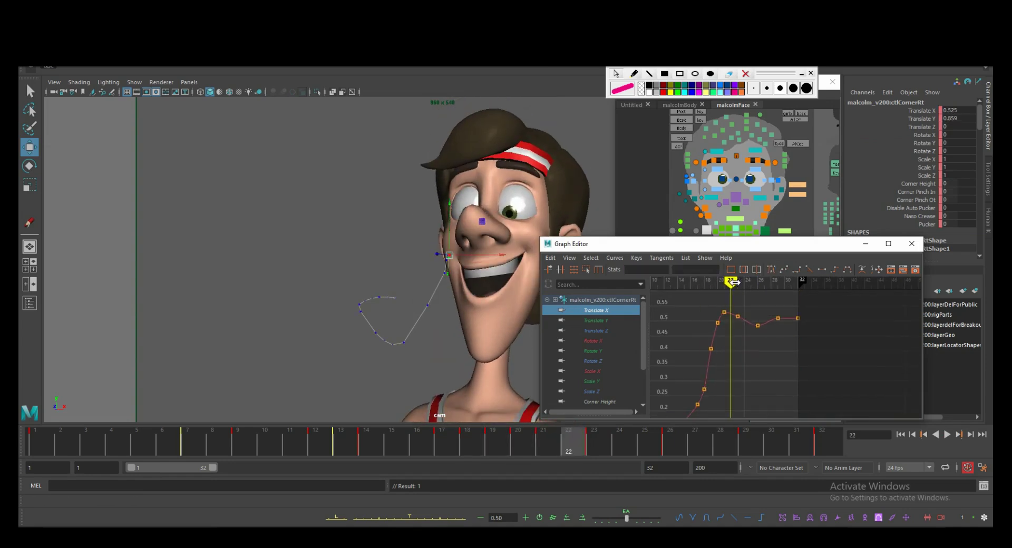
pyautogui.moveTo(734, 283); pyautogui.dragTo(777, 282)
pyautogui.moveTo(785, 311); pyautogui.dragTo(771, 330)
# - Select the outer right brow control and delete its keys between frames 28 and 32
pyautogui.click(753, 160)
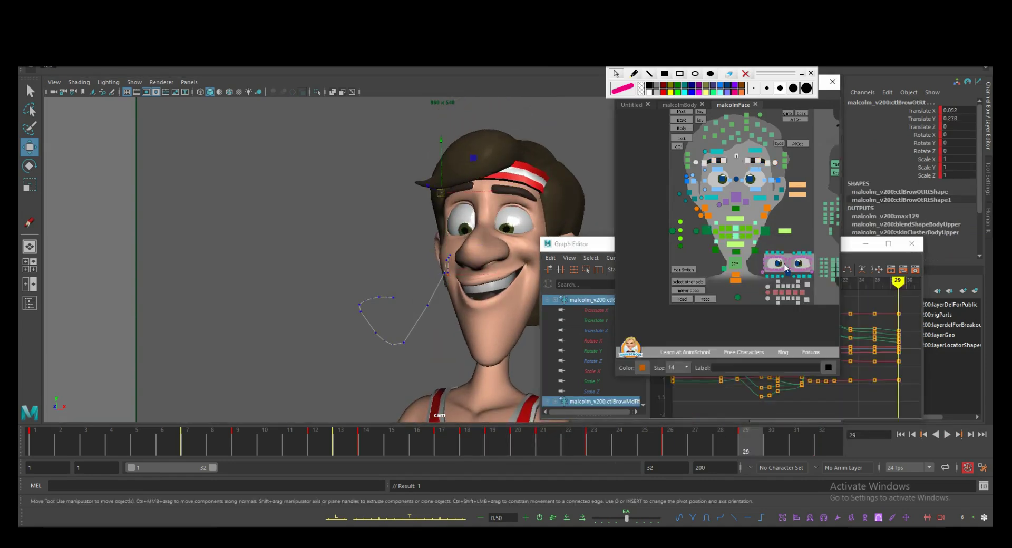
pyautogui.click(917, 119)
pyautogui.click(898, 284)
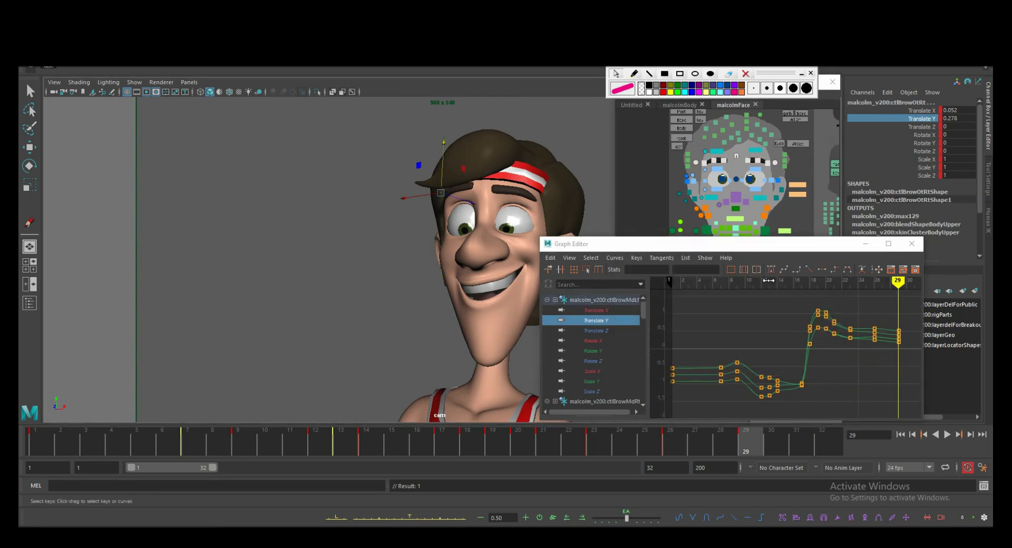
pyautogui.moveTo(898, 284)
pyautogui.mouseDown()
pyautogui.moveTo(838, 289)
pyautogui.moveTo(902, 289)
pyautogui.mouseUp()
pyautogui.keyDown('alt'); pyautogui.moveTo(902, 289); pyautogui.dragTo(776, 356, button='middle'); pyautogui.keyUp('alt')
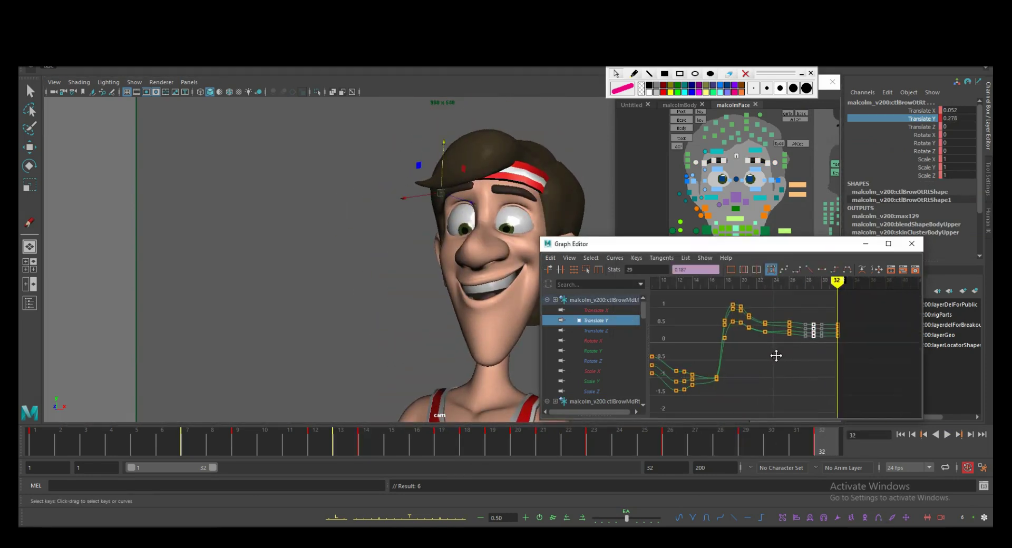
pyautogui.press('Delete')
# - Play back and scrub frames 15–18 to review the brow frown
pyautogui.hotkey('alt', 'v')
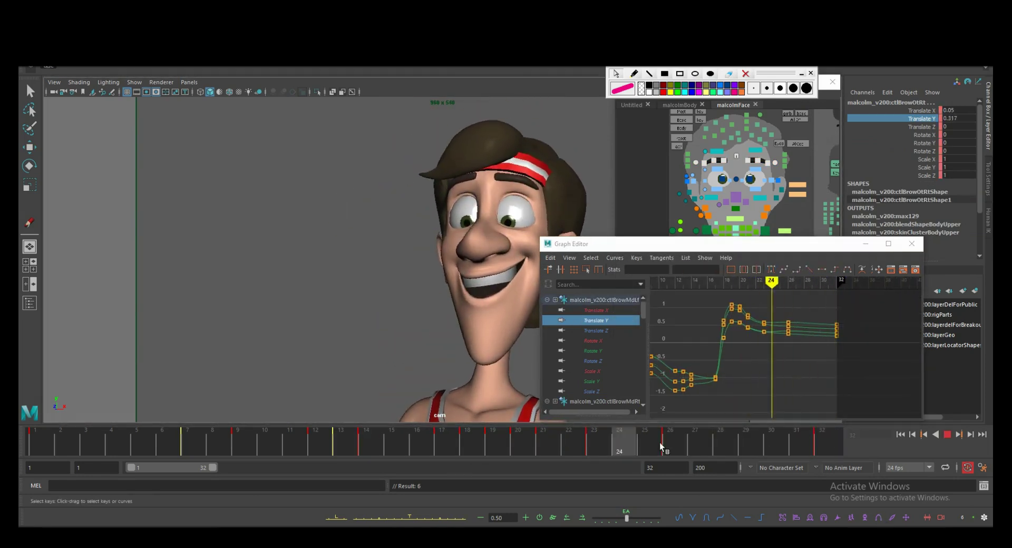
pyautogui.keyDown('alt'); pyautogui.moveTo(791, 342); pyautogui.dragTo(846, 338, button='middle'); pyautogui.keyUp('alt')
pyautogui.moveTo(870, 283); pyautogui.dragTo(755, 283)
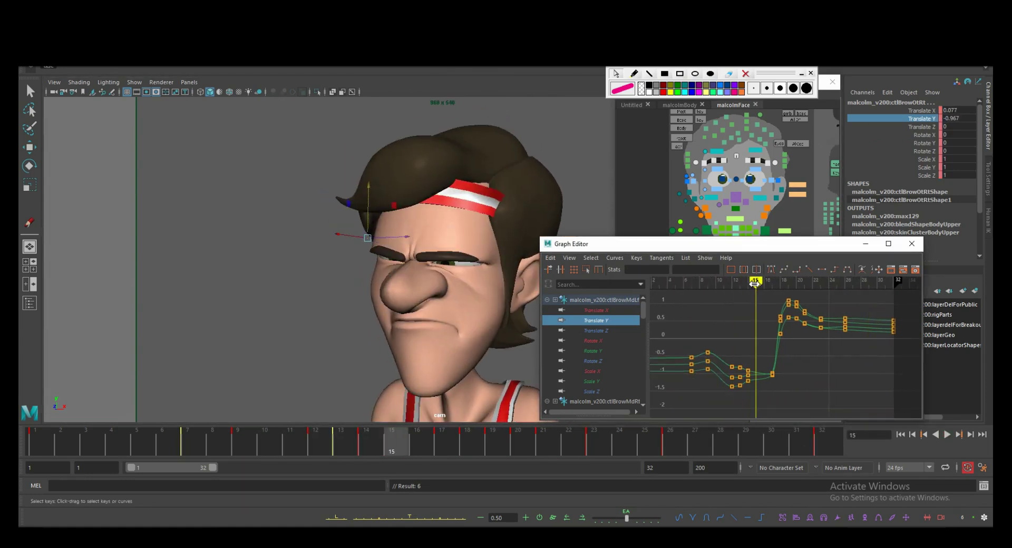
pyautogui.moveTo(757, 357); pyautogui.dragTo(780, 357)
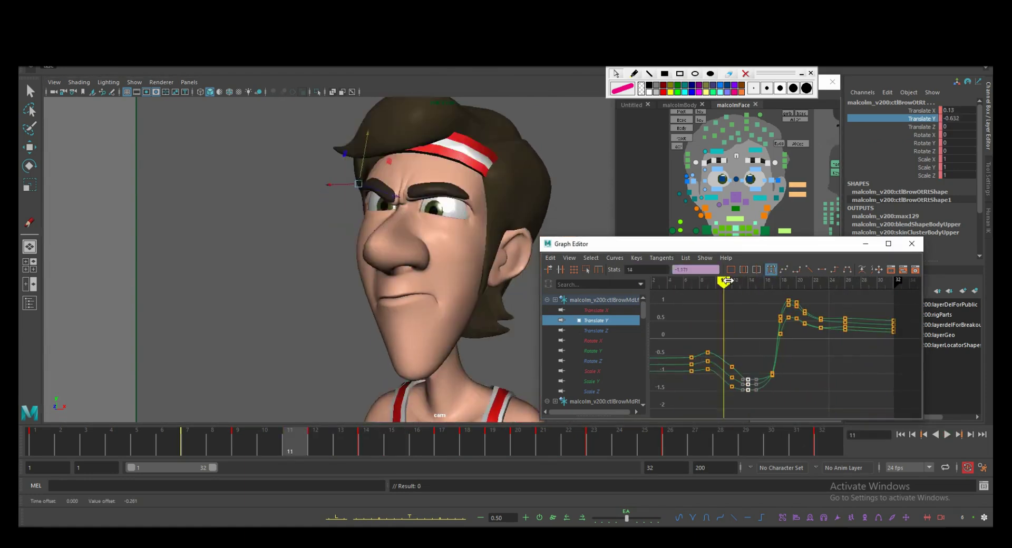
# - Select the right inner eyelid corner and shift its later keys one frame later
pyautogui.click(737, 174)
pyautogui.press('w')
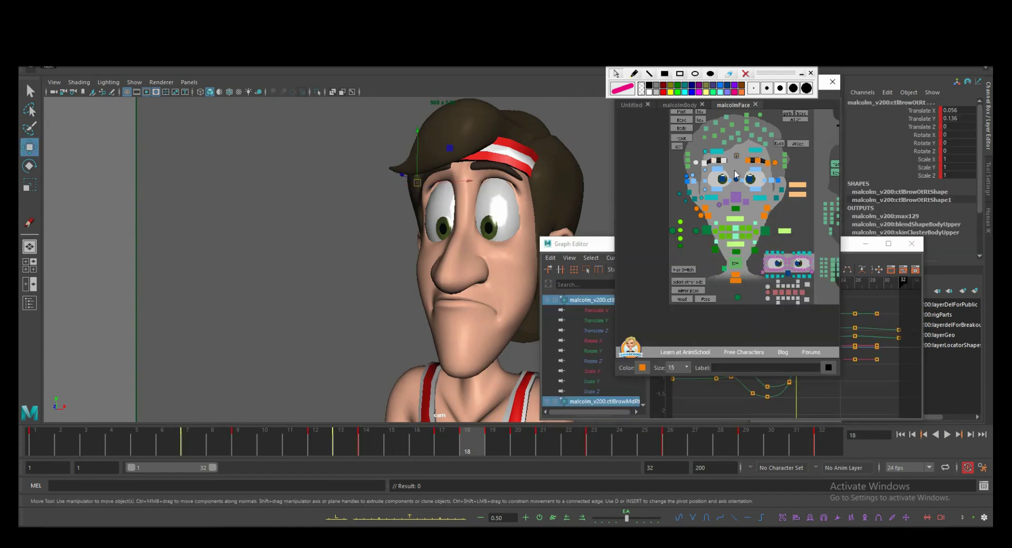
pyautogui.moveTo(731, 194); pyautogui.dragTo(732, 194)
pyautogui.click(803, 328)
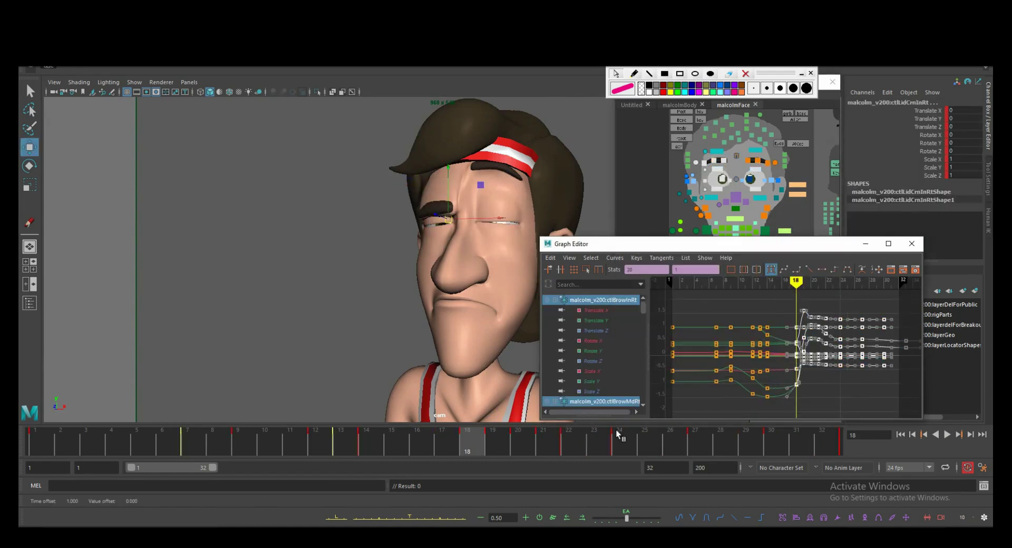
pyautogui.moveTo(831, 393); pyautogui.dragTo(838, 393)
# - Raise the inner left brow and adjust the left upper and lower eyelids, reviewing at frame 17
pyautogui.click(759, 161)
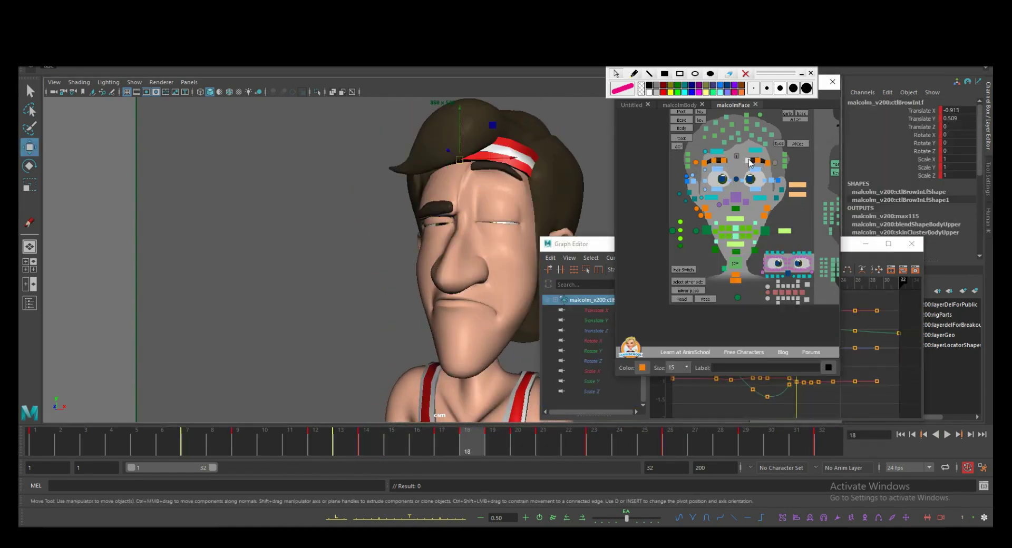
pyautogui.moveTo(464, 208); pyautogui.dragTo(454, 191)
pyautogui.click(755, 206)
pyautogui.moveTo(497, 217); pyautogui.dragTo(494, 229)
pyautogui.click(493, 226)
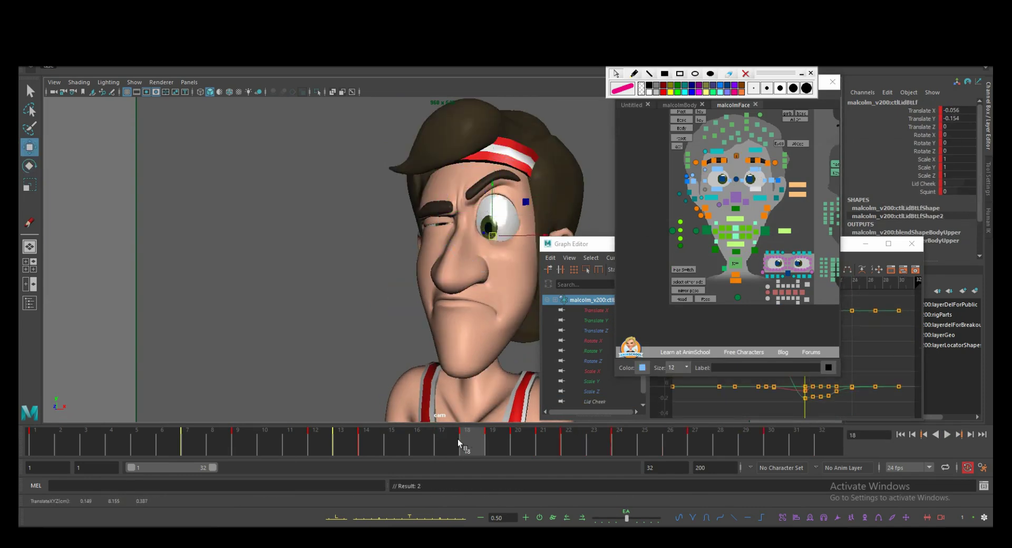
pyautogui.moveTo(459, 444); pyautogui.dragTo(469, 383)
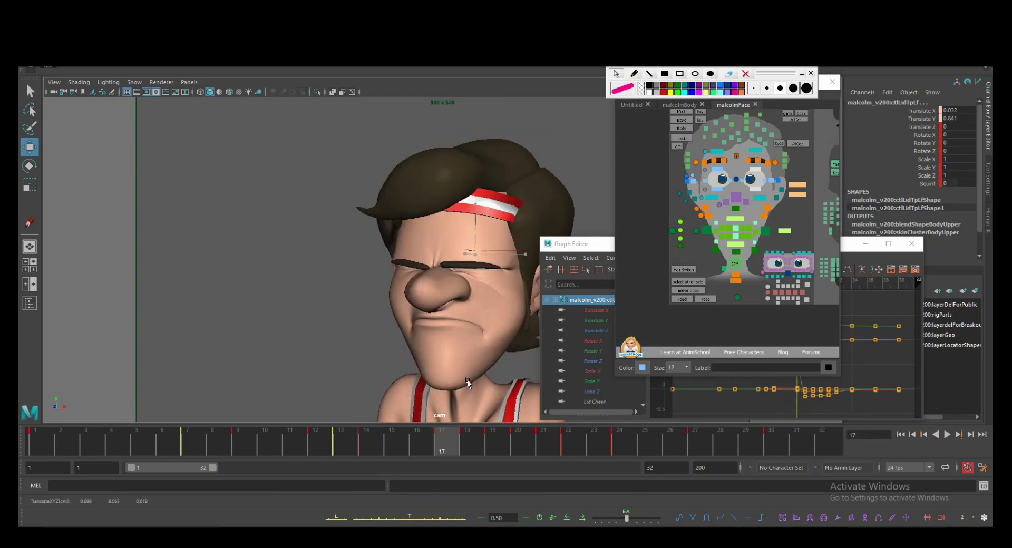
pyautogui.hotkey('alt', 'v')
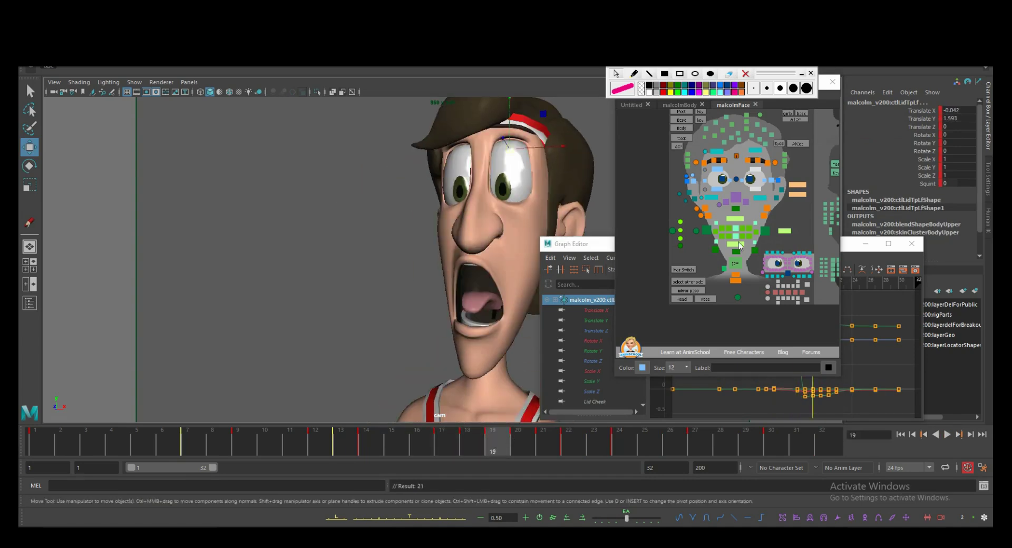
# - Select the left upper lip, check frames 20 and 32, then show the body picker
pyautogui.click(483, 438)
pyautogui.moveTo(483, 438); pyautogui.dragTo(520, 436)
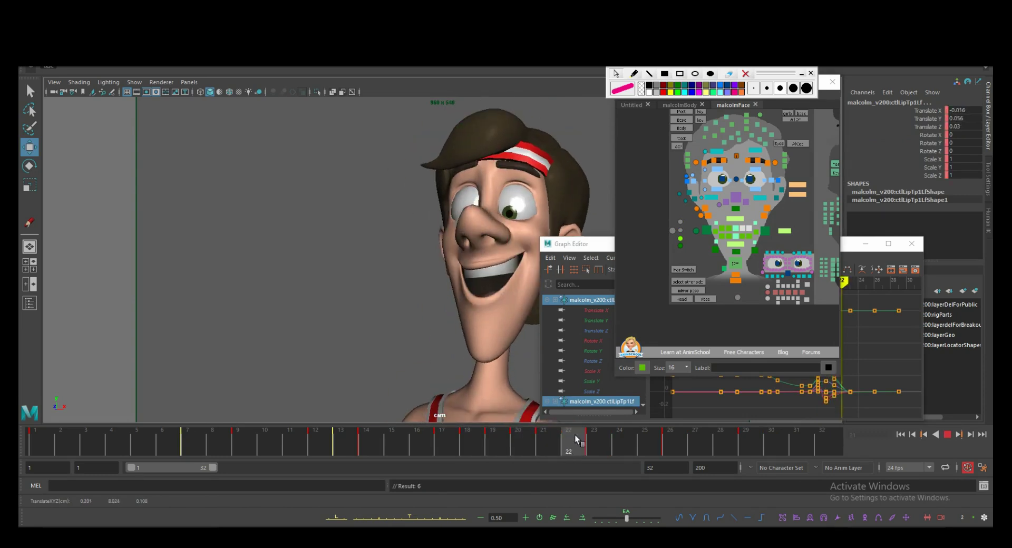
pyautogui.hotkey('alt', 'v')
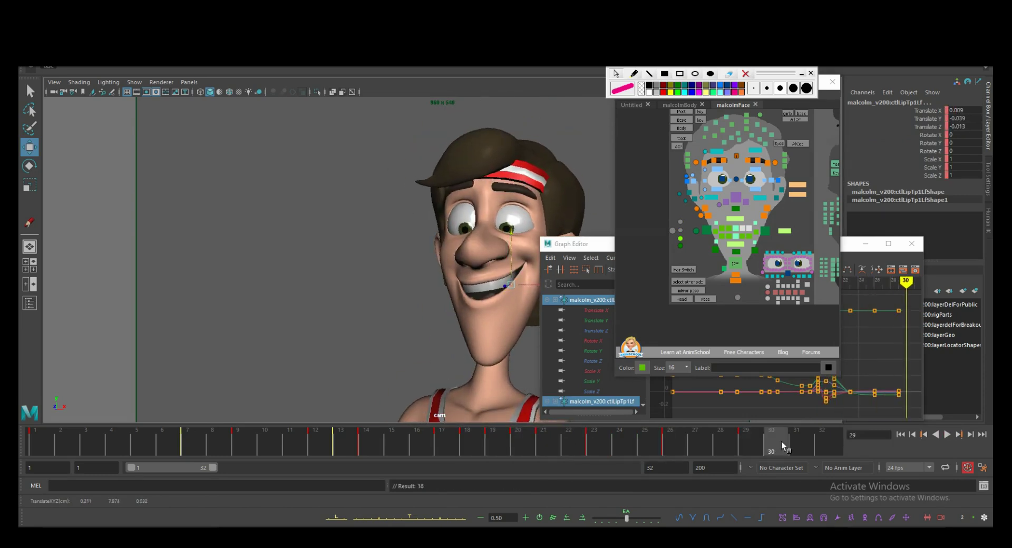
pyautogui.moveTo(784, 446); pyautogui.dragTo(823, 447)
pyautogui.click(680, 105)
# - Lower the neck control's Rotate X key at frame 32 in the Graph Editor
pyautogui.click(739, 191)
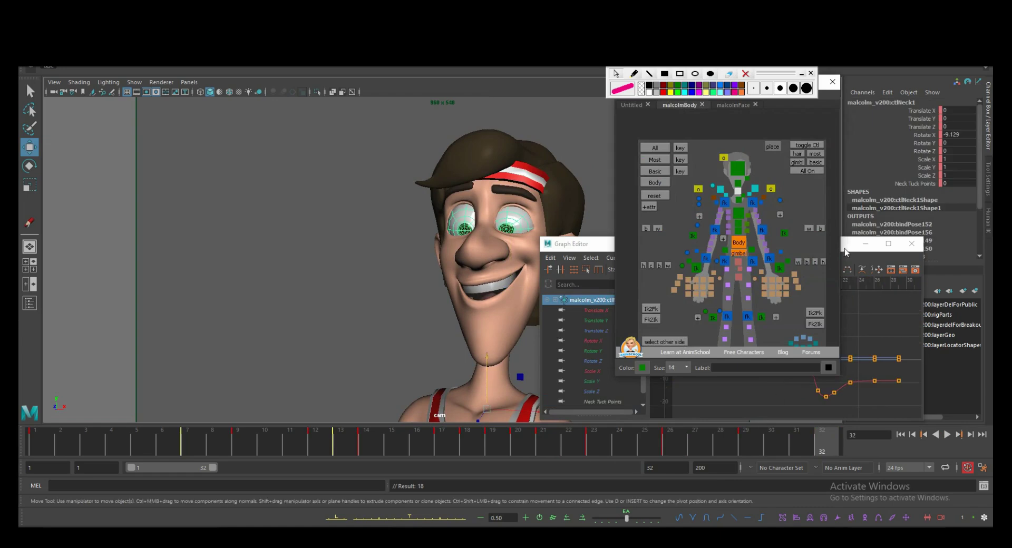
pyautogui.click(845, 252)
pyautogui.press('e')
pyautogui.hotkey('alt', 'v')
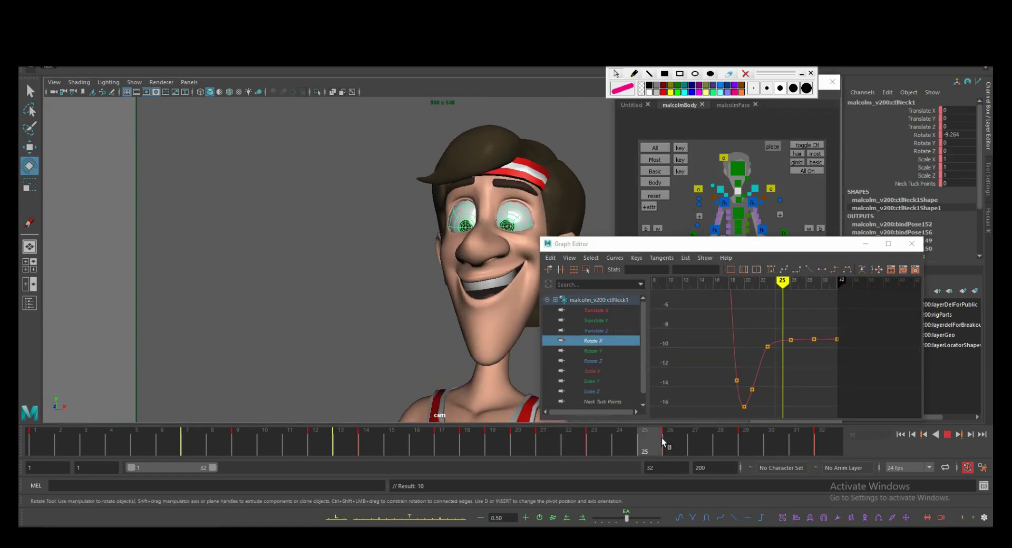
pyautogui.moveTo(838, 339); pyautogui.dragTo(835, 365)
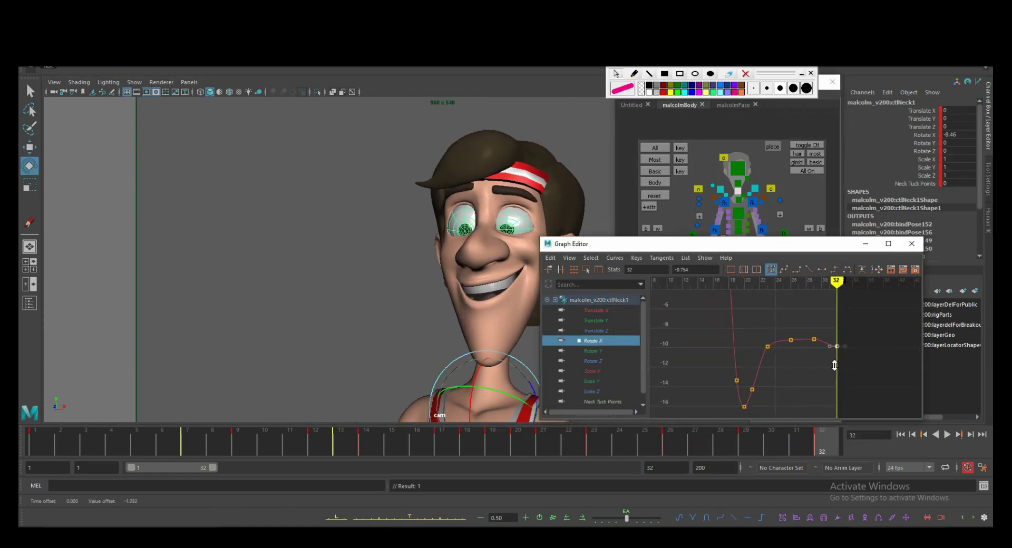
# - Review the head animation, minimise the curve editor and stop at frame 9 with face controls shown
pyautogui.click(738, 169)
pyautogui.hotkey('alt', 'v')
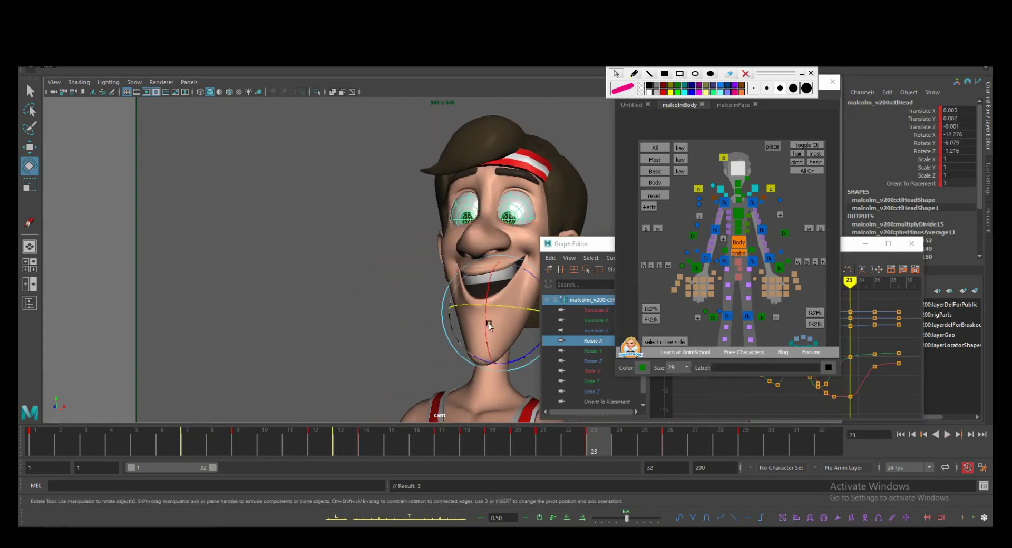
pyautogui.hotkey('alt', 'v')
pyautogui.click(866, 244)
pyautogui.hotkey('alt', 'v')
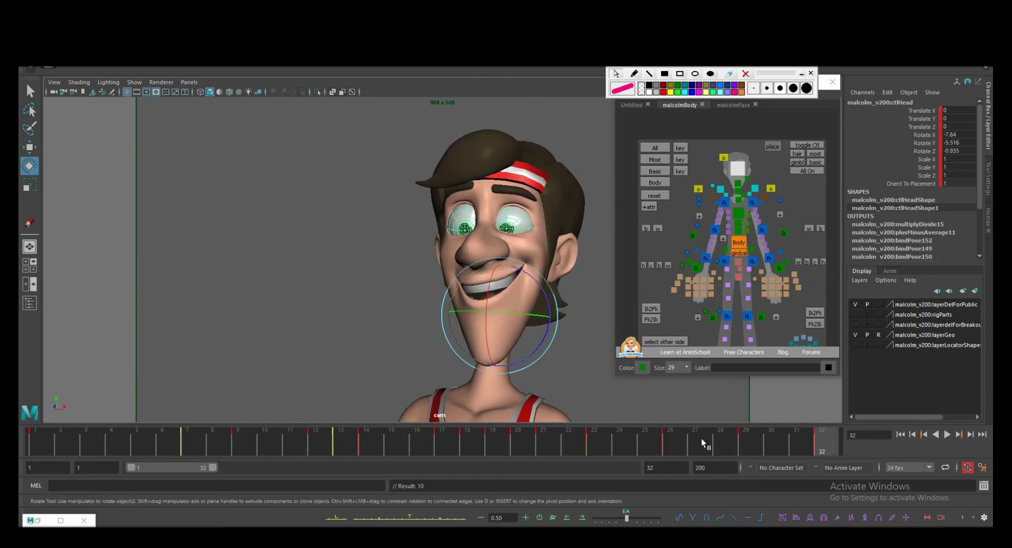
pyautogui.hotkey('alt', 'v')
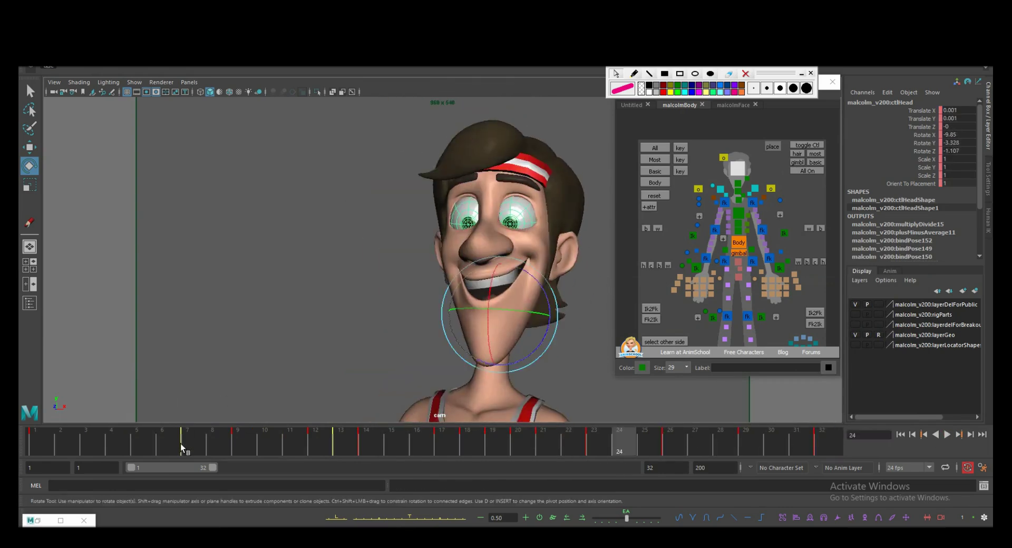
pyautogui.click(733, 105)
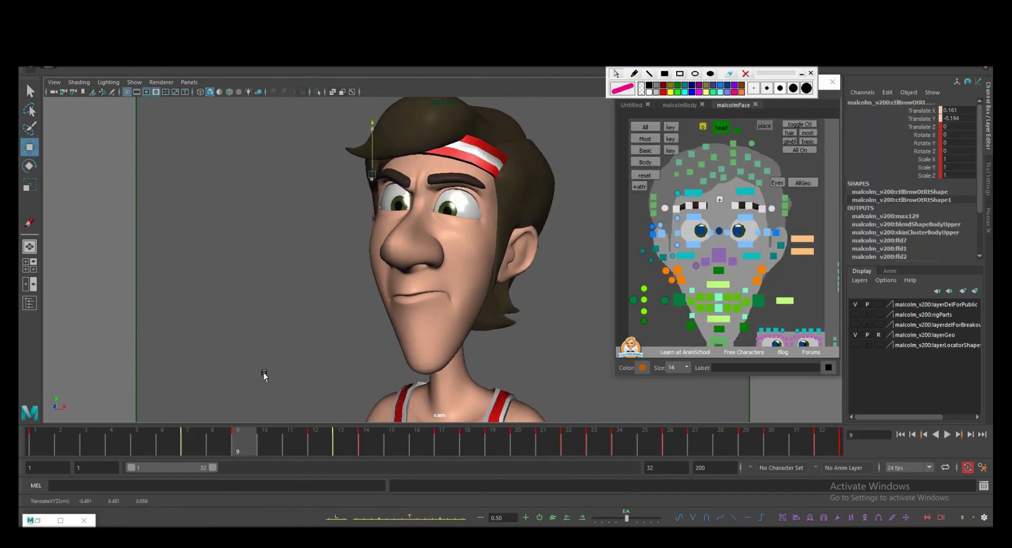
# - Select the left and right upper eyelid controls and step back to frame 8
pyautogui.press('w')
pyautogui.click(745, 224)
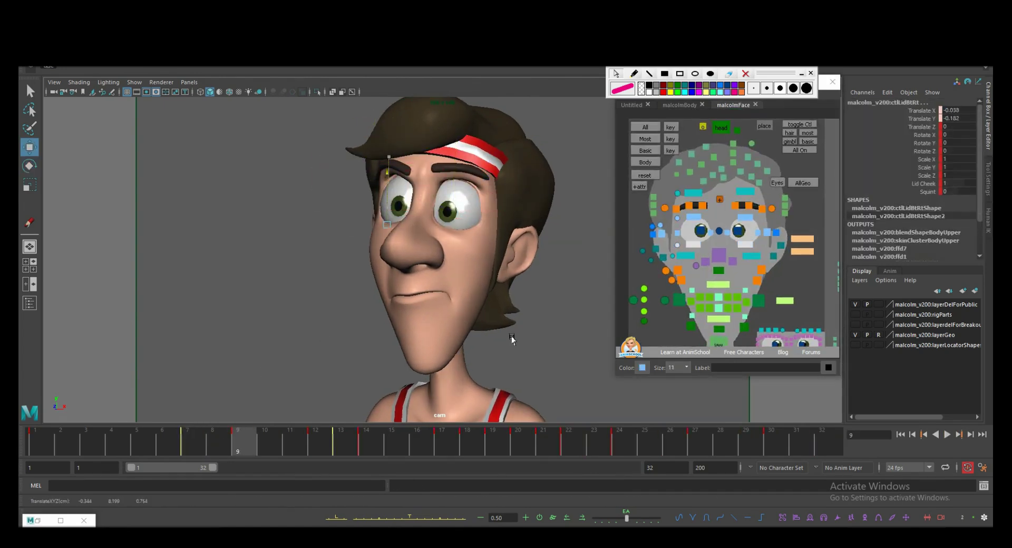
pyautogui.click(680, 217)
pyautogui.click(668, 209)
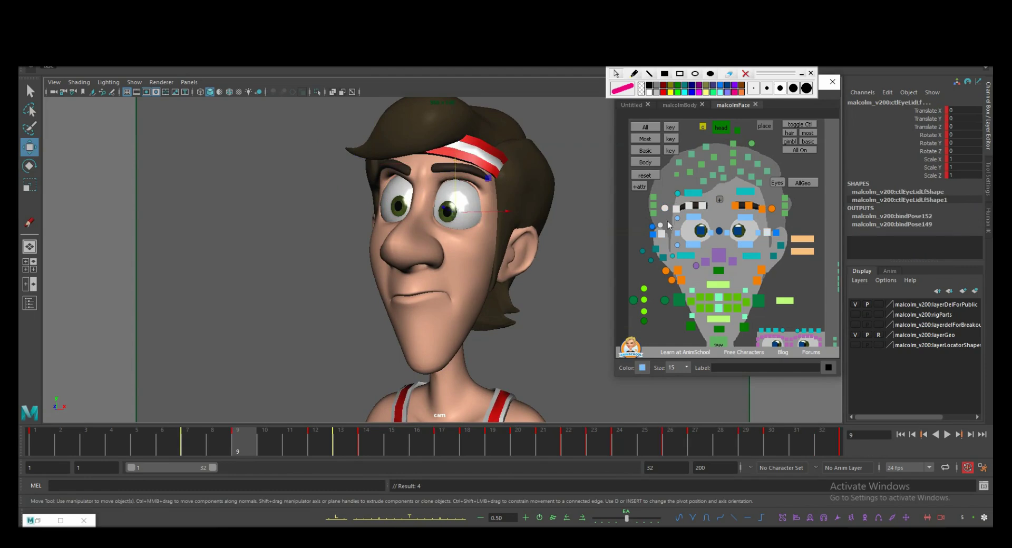
pyautogui.moveTo(774, 253); pyautogui.dragTo(775, 254)
pyautogui.moveTo(237, 440)
pyautogui.mouseDown()
pyautogui.moveTo(211, 441)
pyautogui.moveTo(391, 442)
pyautogui.mouseUp()
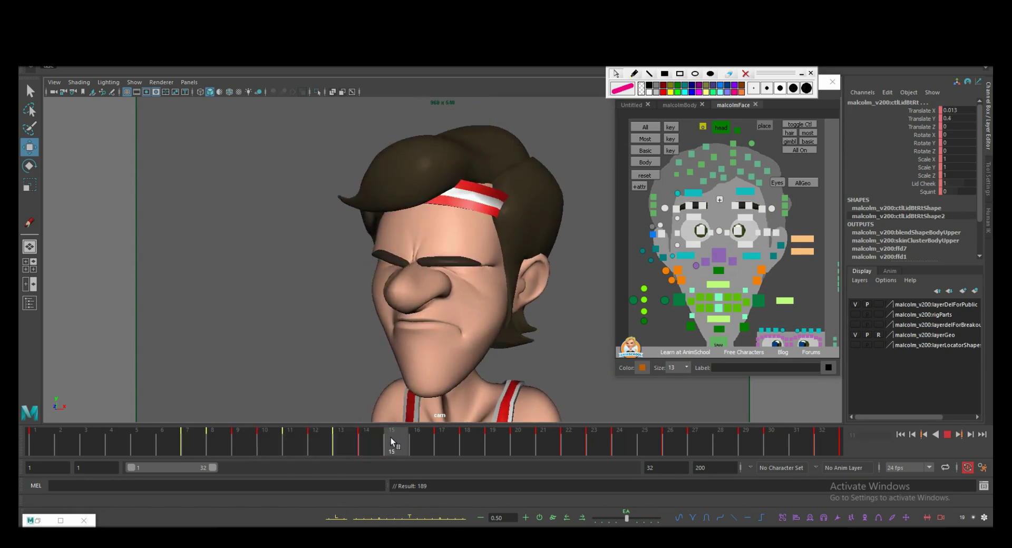
# - Increase the left mouth corner's Pucker, pick the right cheek's Puff and check frame 12
pyautogui.click(679, 301)
pyautogui.click(908, 224)
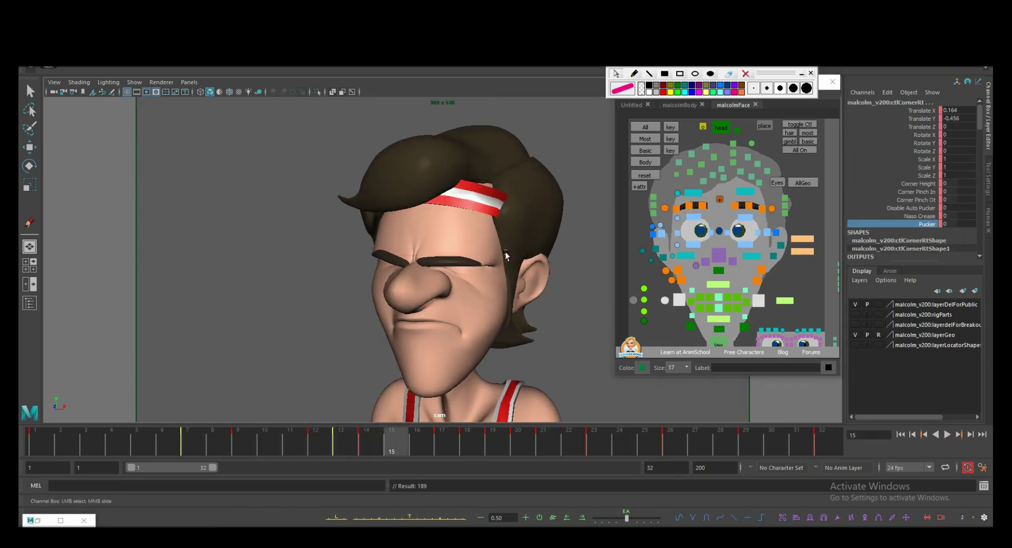
pyautogui.moveTo(340, 443)
pyautogui.mouseDown()
pyautogui.moveTo(331, 443)
pyautogui.moveTo(446, 430)
pyautogui.mouseUp()
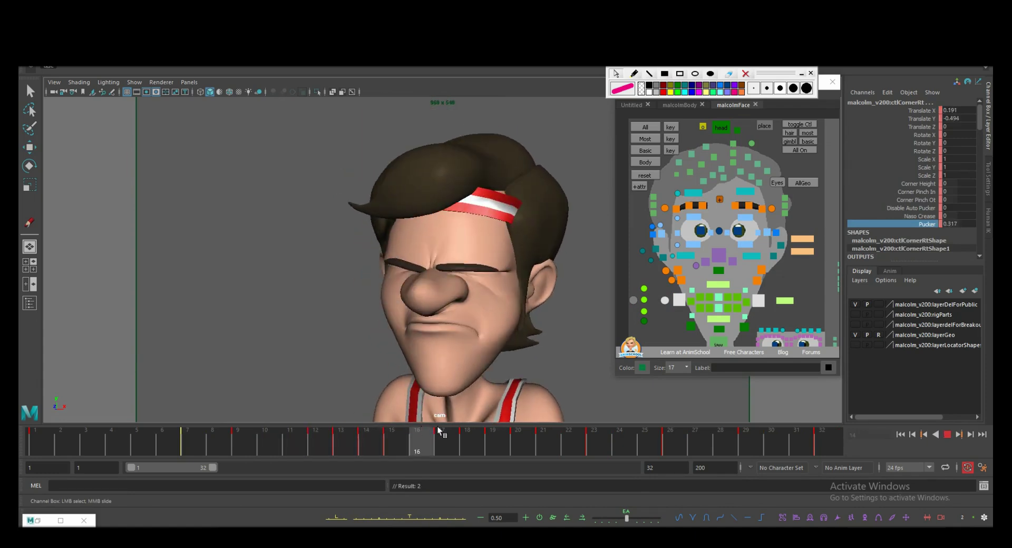
pyautogui.click(682, 280)
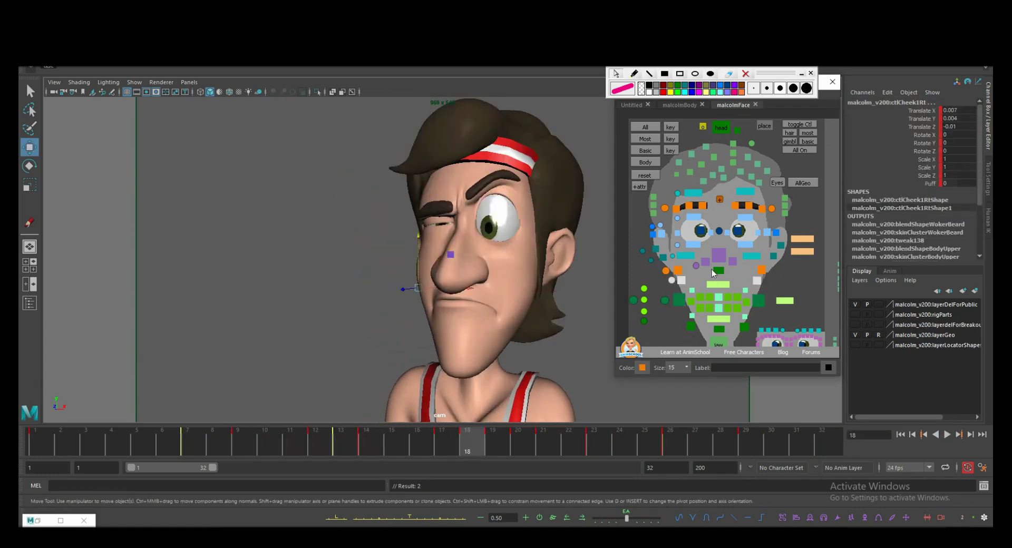
pyautogui.click(928, 184)
pyautogui.moveTo(464, 440)
pyautogui.mouseDown()
pyautogui.moveTo(325, 439)
pyautogui.moveTo(461, 439)
pyautogui.moveTo(497, 390)
pyautogui.moveTo(823, 390)
pyautogui.mouseUp()
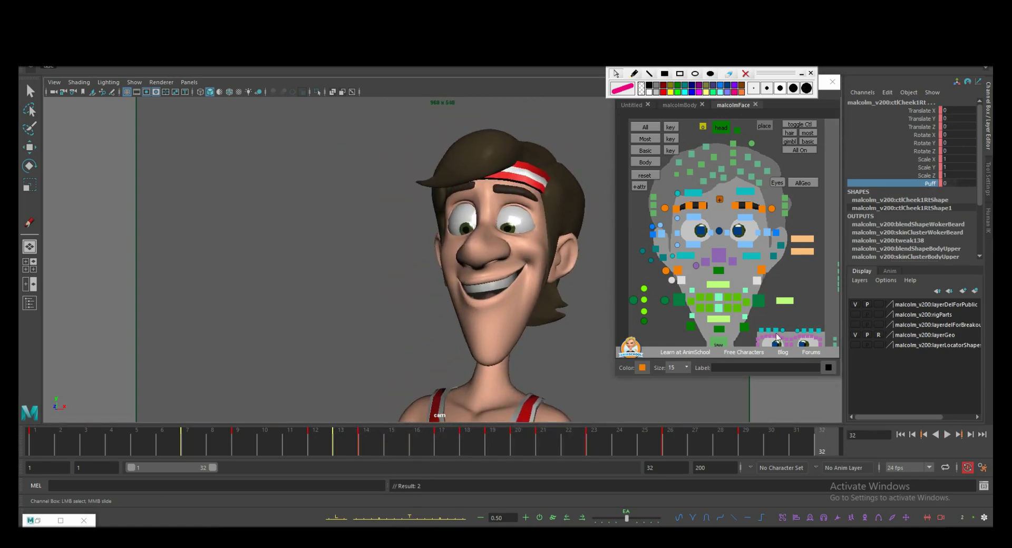
# - Select the jaw control and bring up its animation curves beside the face
pyautogui.click(718, 343)
pyautogui.press('e')
pyautogui.moveTo(264, 259); pyautogui.dragTo(180, 259)
# - Raise the jaw's Rotate X key at frame 29 and replay the animation
pyautogui.click(85, 356)
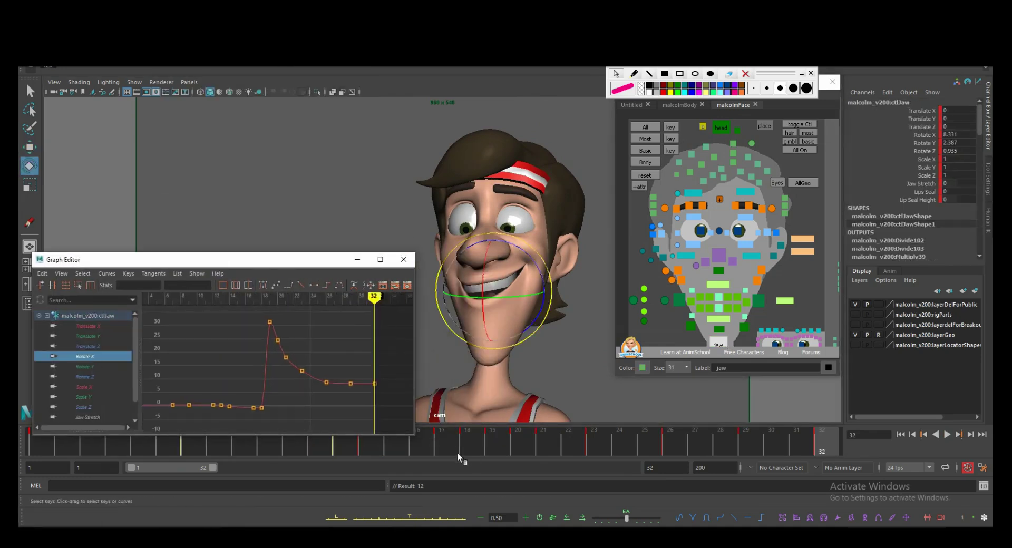
pyautogui.moveTo(464, 442); pyautogui.dragTo(746, 450)
pyautogui.click(350, 383)
pyautogui.moveTo(349, 392); pyautogui.dragTo(349, 388, button='middle')
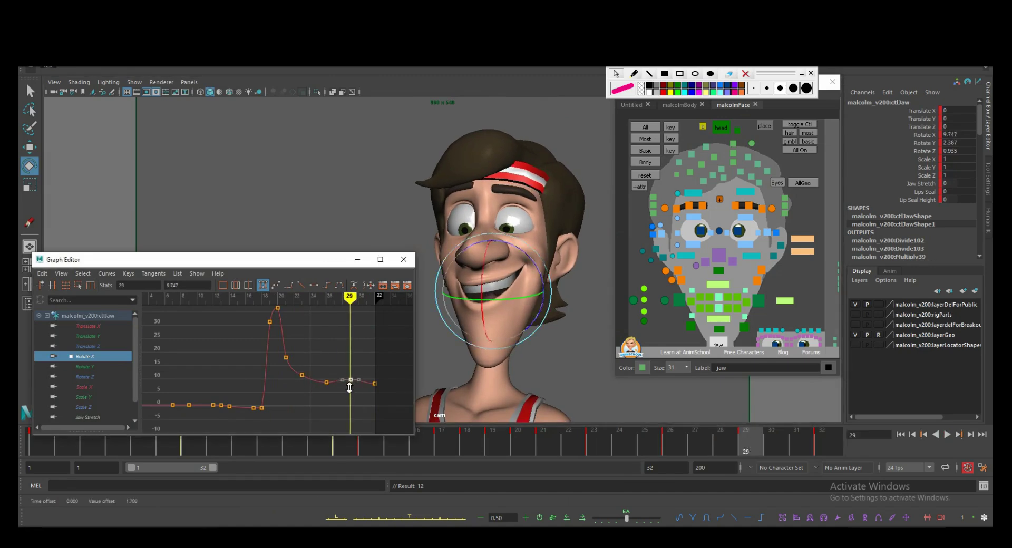
pyautogui.hotkey('alt', 'v')
# - Raise both mouth corners' Translate Y keys at frame 32 and review playback
pyautogui.click(758, 301)
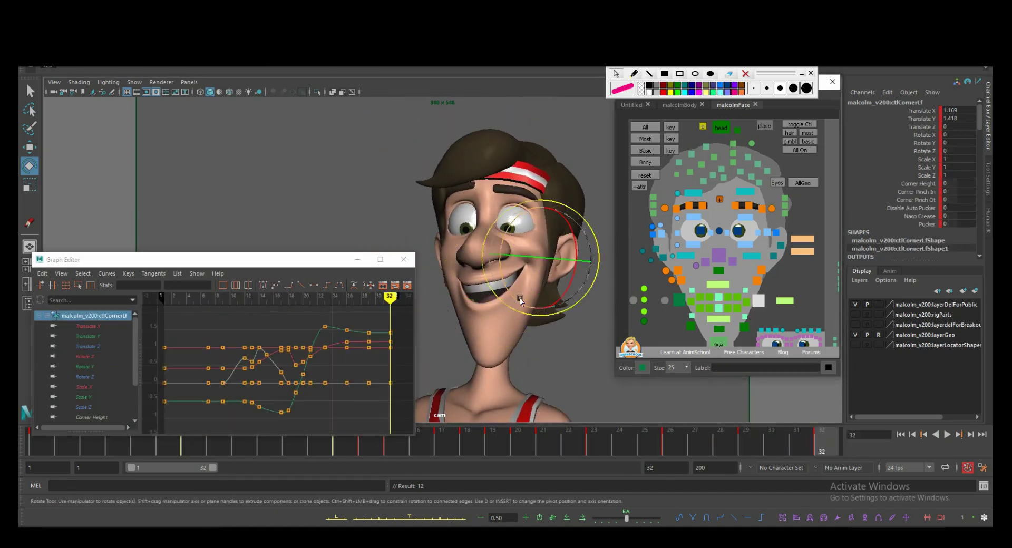
pyautogui.click(84, 325)
pyautogui.click(679, 299)
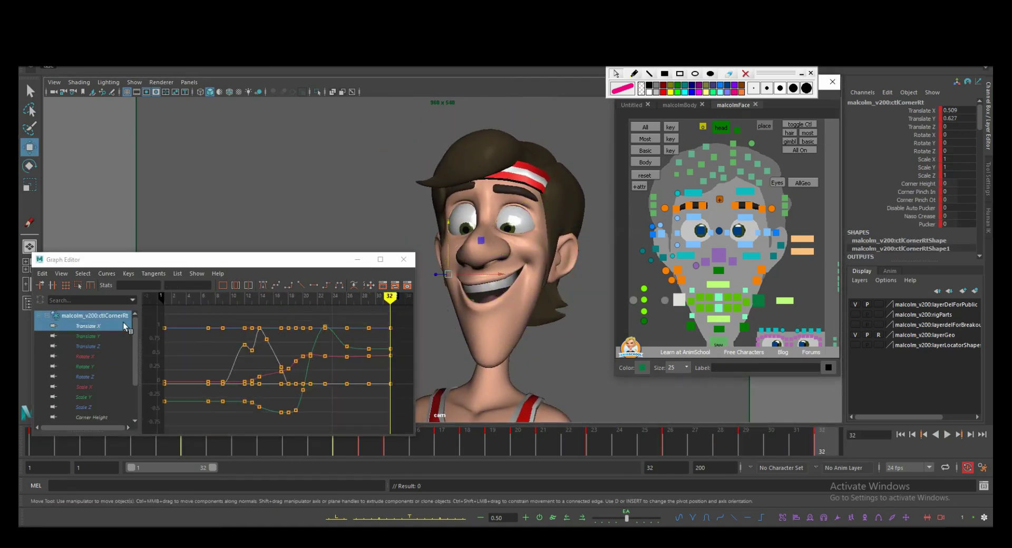
pyautogui.keyDown('shift'); pyautogui.click(760, 301); pyautogui.keyUp('shift')
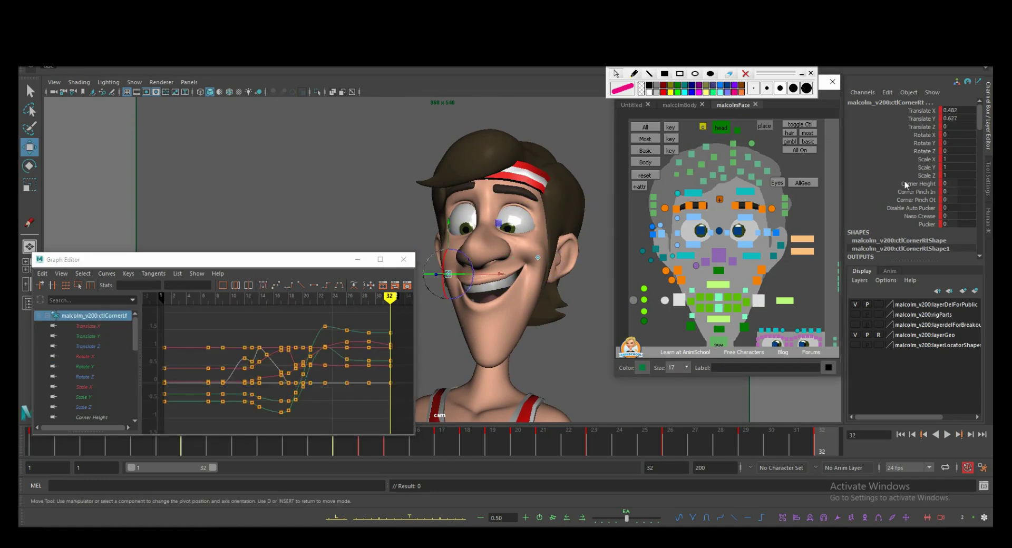
pyautogui.click(87, 336)
pyautogui.moveTo(394, 328); pyautogui.dragTo(381, 378)
pyautogui.moveTo(381, 380); pyautogui.dragTo(380, 374, button='middle')
pyautogui.hotkey('alt', 'v')
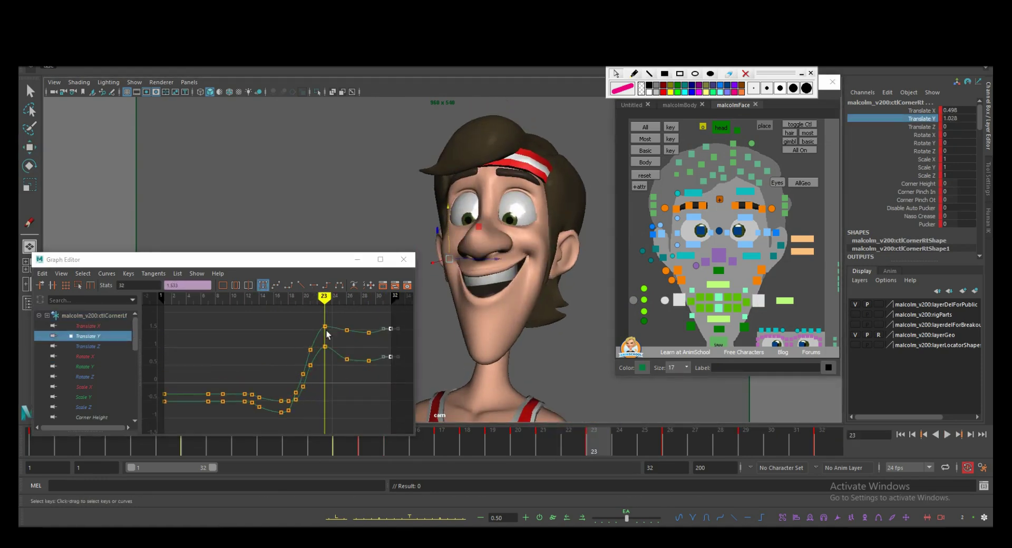
# - Scrub from frame 25 to the end of the shot to review the eyelid motion
pyautogui.moveTo(838, 440)
pyautogui.mouseDown()
pyautogui.moveTo(659, 440)
pyautogui.moveTo(813, 435)
pyautogui.mouseUp()
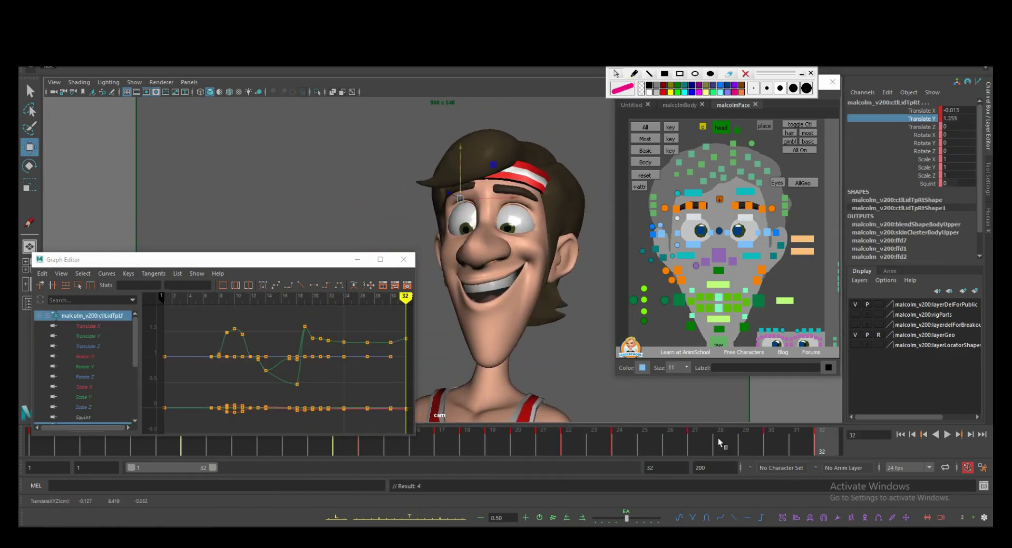
pyautogui.moveTo(595, 454); pyautogui.dragTo(527, 447)
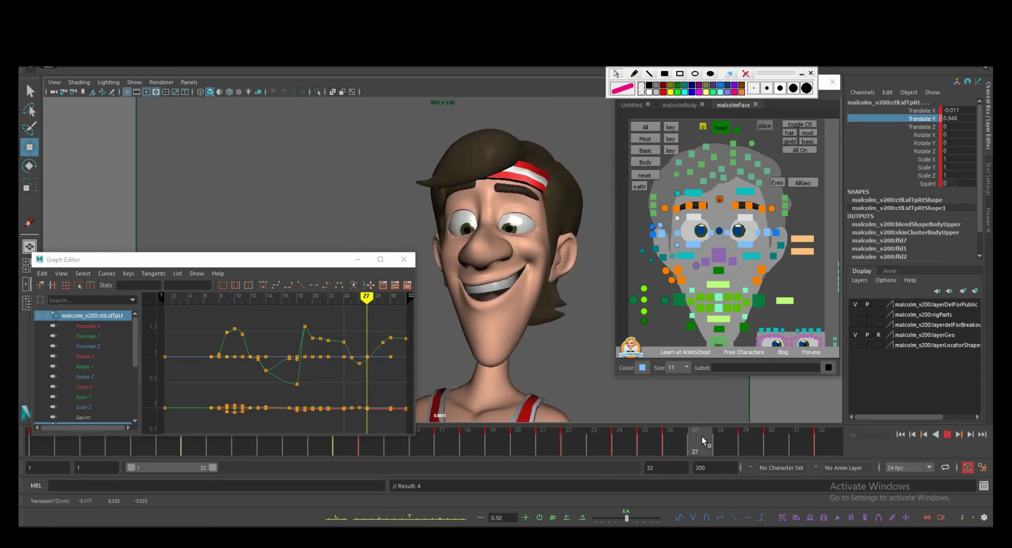
pyautogui.moveTo(527, 447); pyautogui.dragTo(831, 443)
# - Adjust the chest's Rotate X curve, raising its frame-29 key
pyautogui.click(720, 200)
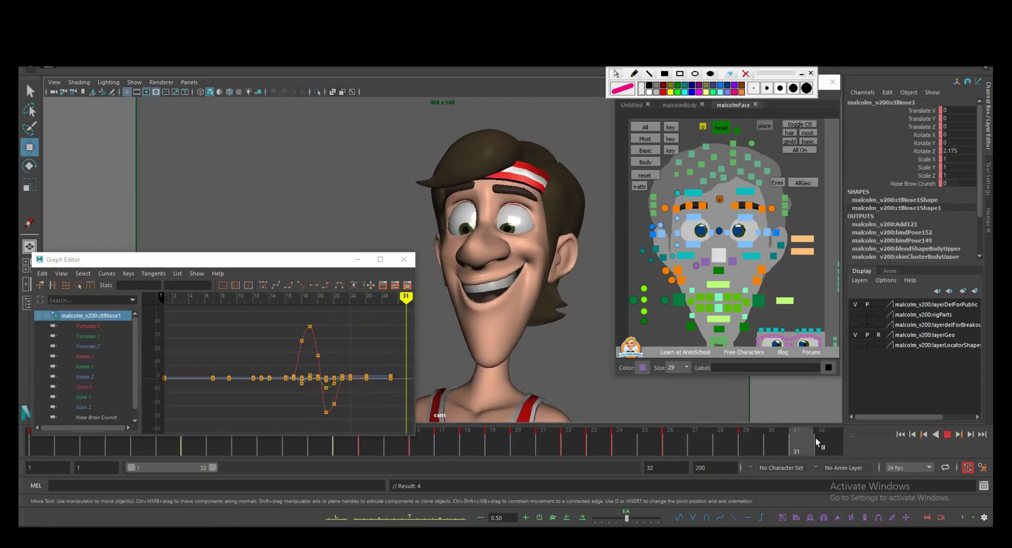
pyautogui.scroll(-2, 732, 134)
pyautogui.moveTo(278, 385); pyautogui.dragTo(301, 393)
pyautogui.click(300, 396)
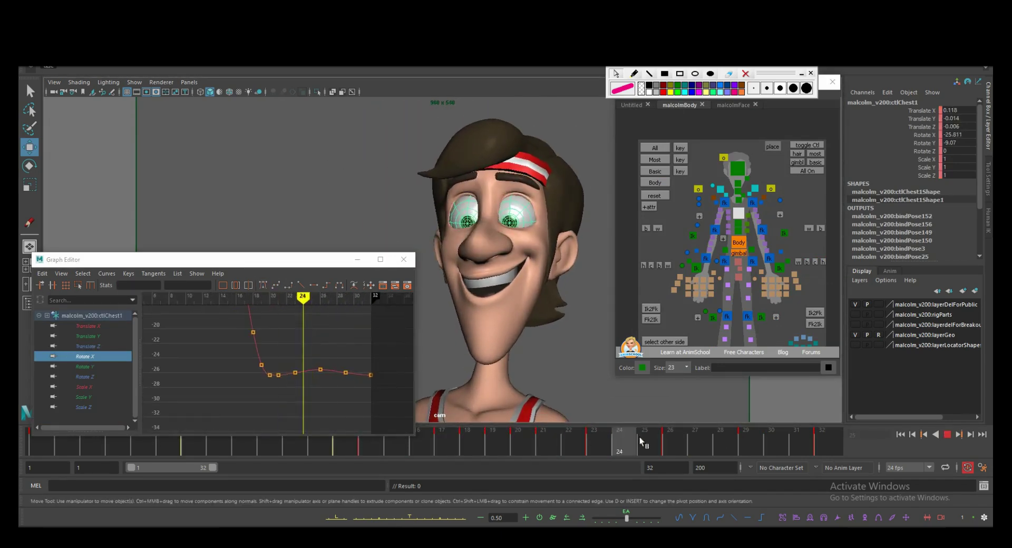
pyautogui.moveTo(380, 361); pyautogui.dragTo(369, 390)
pyautogui.keyDown('shift'); pyautogui.moveTo(334, 387); pyautogui.dragTo(329, 379, button='middle'); pyautogui.keyUp('shift')
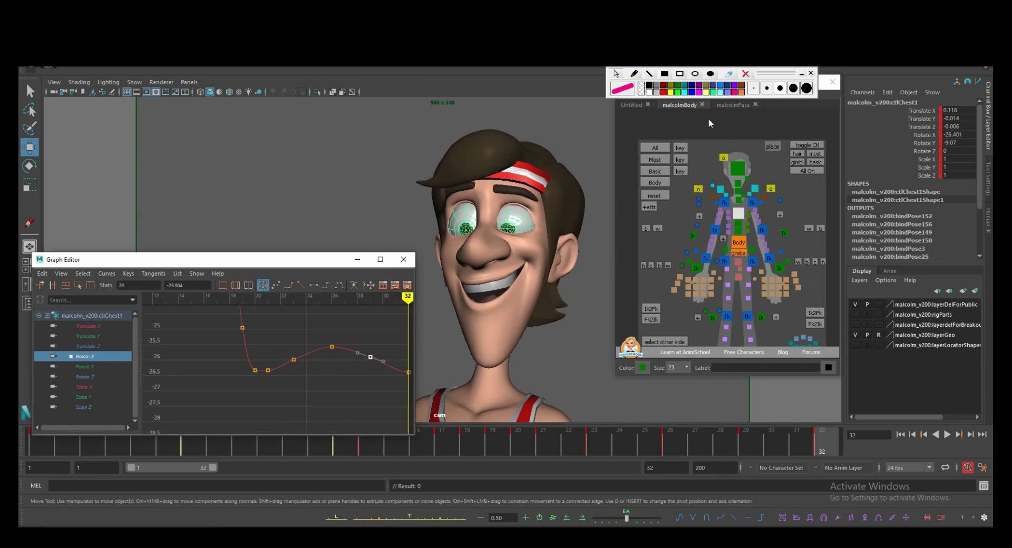
# - Return to the face controls, select the nose and go to frame 11 with Rotate
pyautogui.click(734, 104)
pyautogui.click(726, 183)
pyautogui.moveTo(358, 445)
pyautogui.mouseDown()
pyautogui.moveTo(315, 446)
pyautogui.moveTo(493, 432)
pyautogui.mouseUp()
pyautogui.press('e')
# - Select the lower head control, move to frame 20 and play the animation
pyautogui.press('w')
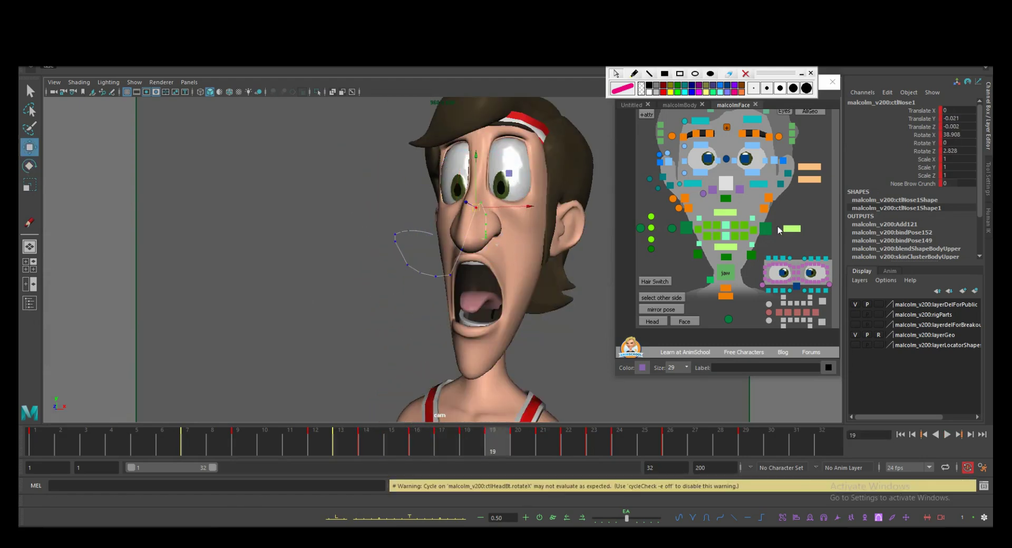
pyautogui.click(809, 179)
pyautogui.moveTo(505, 443); pyautogui.dragTo(569, 437)
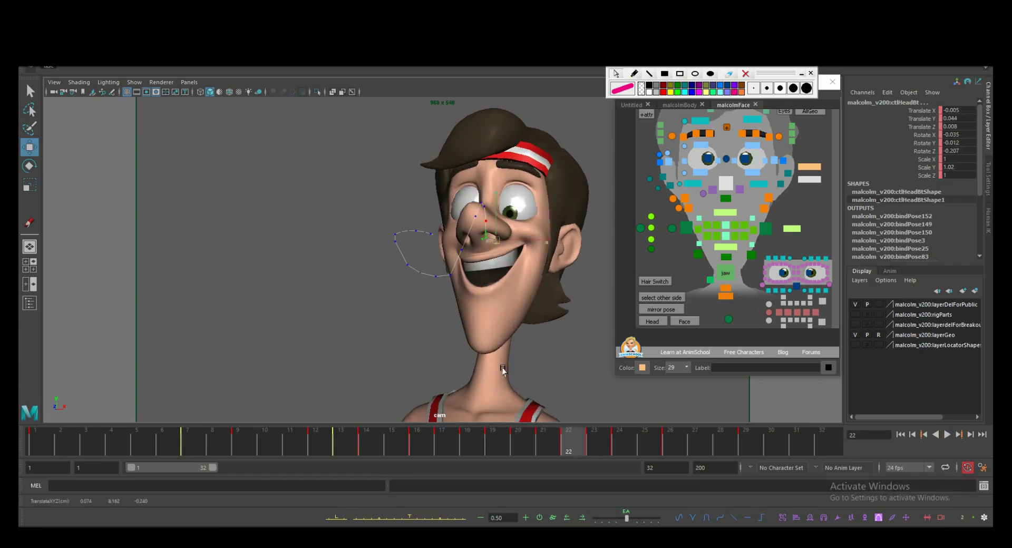
pyautogui.press('e')
pyautogui.hotkey('alt', 'v')
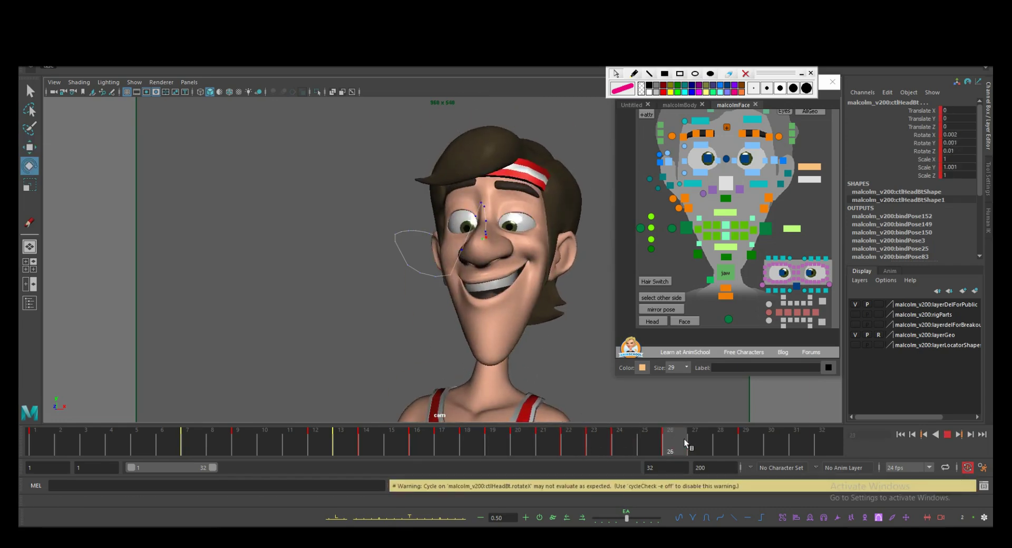
# - Check the pupil at frame 9 and the whole-lip control from frame 19 to 32
pyautogui.moveTo(204, 437)
pyautogui.mouseDown()
pyautogui.moveTo(211, 428)
pyautogui.moveTo(280, 441)
pyautogui.moveTo(439, 432)
pyautogui.mouseUp()
pyautogui.press('r')
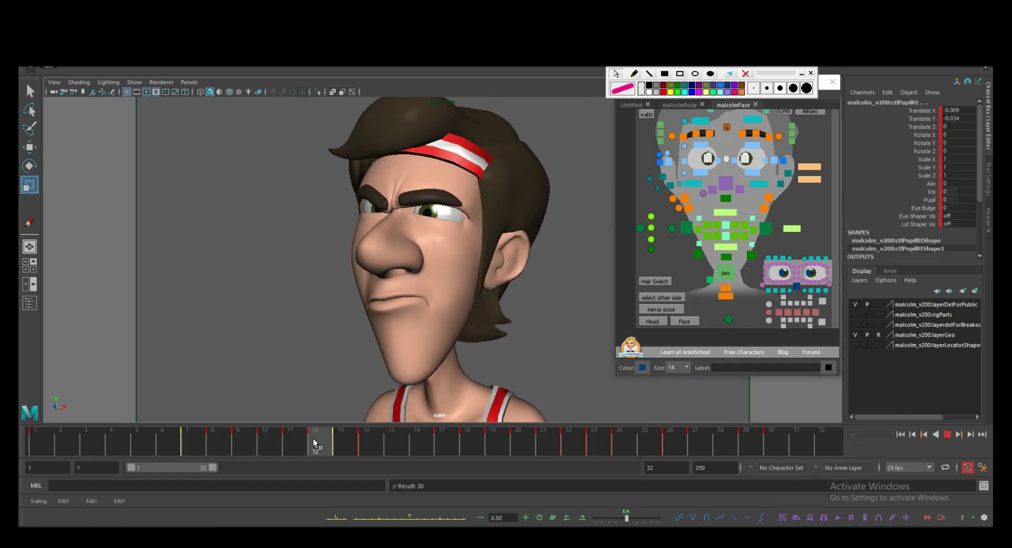
pyautogui.click(451, 337)
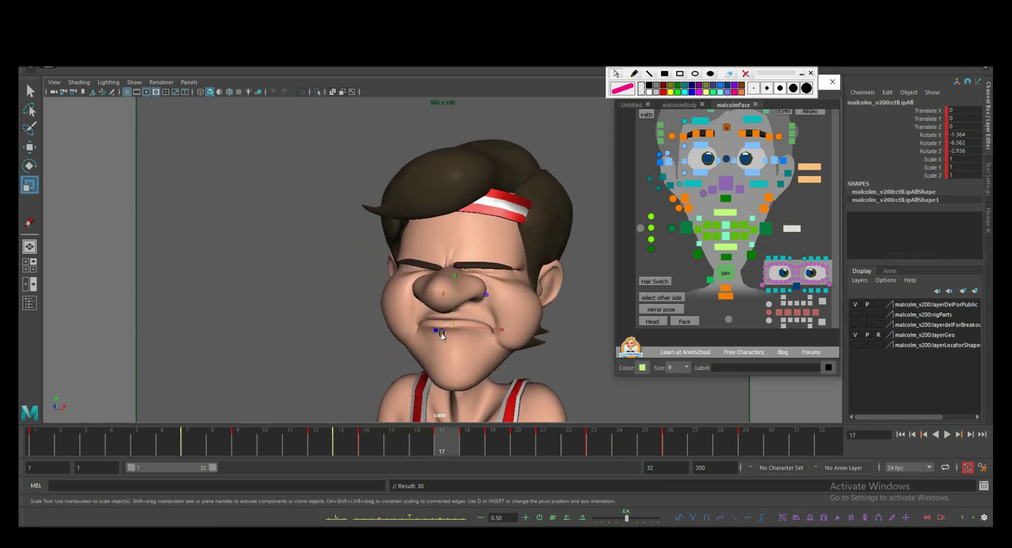
pyautogui.press('w')
pyautogui.click(468, 437)
pyautogui.press('.')
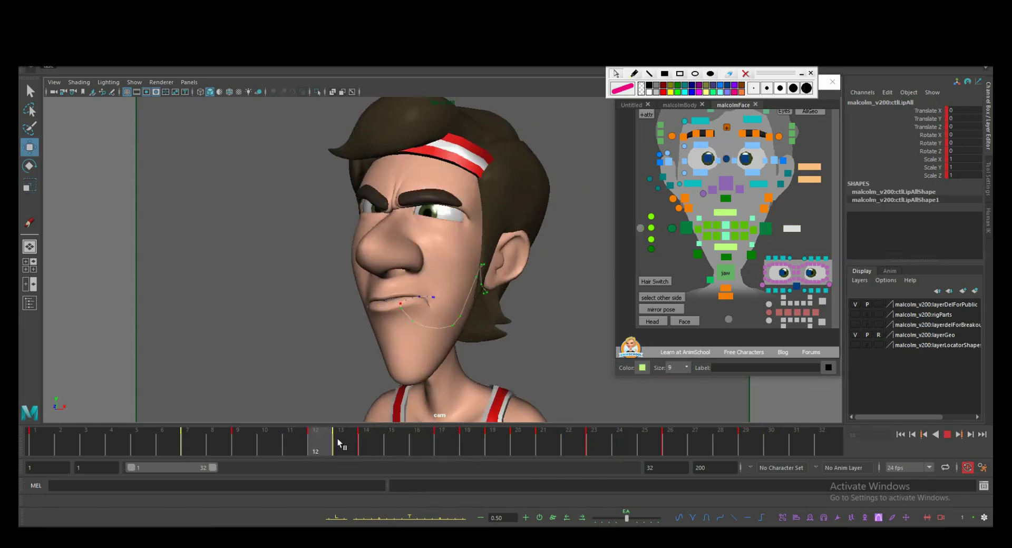
pyautogui.hotkey('alt', 'v')
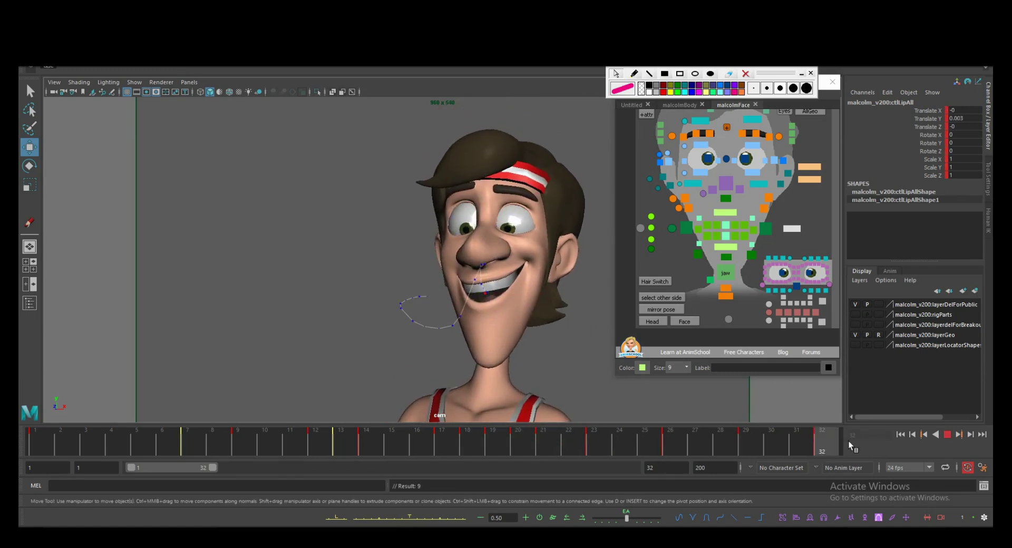
# - Select the outer right brow and right lower eyelid controls at frame 26
pyautogui.click(672, 136)
pyautogui.click(672, 440)
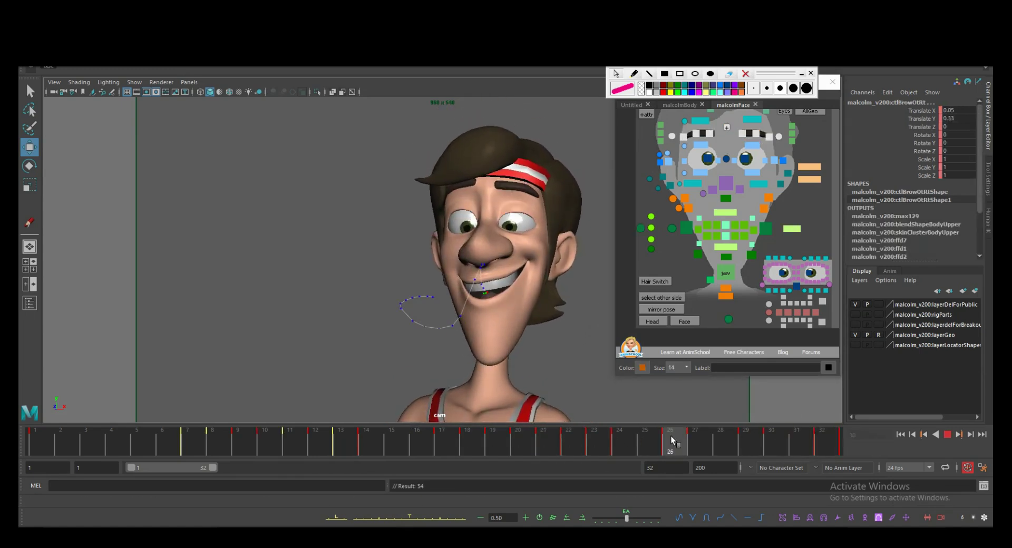
pyautogui.click(701, 144)
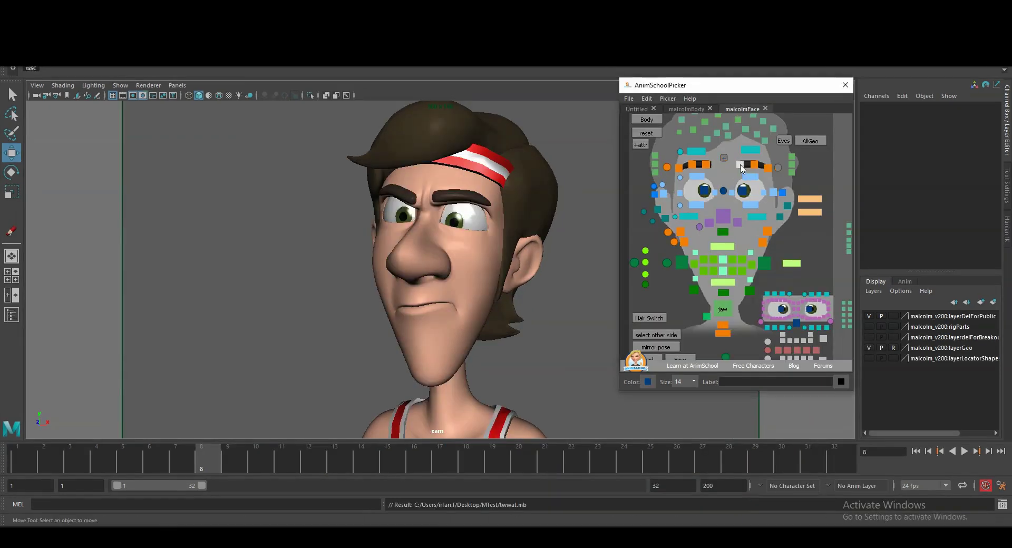
# - Lower the right middle brow at frame 9 and briefly review it
pyautogui.click(741, 166)
pyautogui.moveTo(209, 460)
pyautogui.mouseDown()
pyautogui.moveTo(234, 453)
pyautogui.moveTo(185, 454)
pyautogui.moveTo(228, 455)
pyautogui.mouseUp()
pyautogui.click(668, 168)
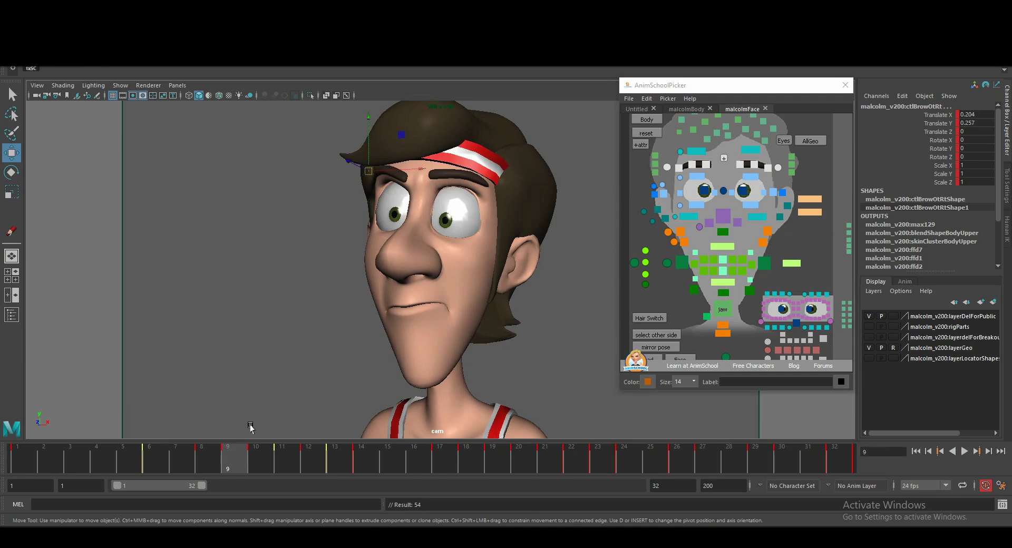
pyautogui.click(745, 168)
pyautogui.hotkey('alt', ',')
pyautogui.hotkey('alt', ',')
pyautogui.hotkey('alt', ',')
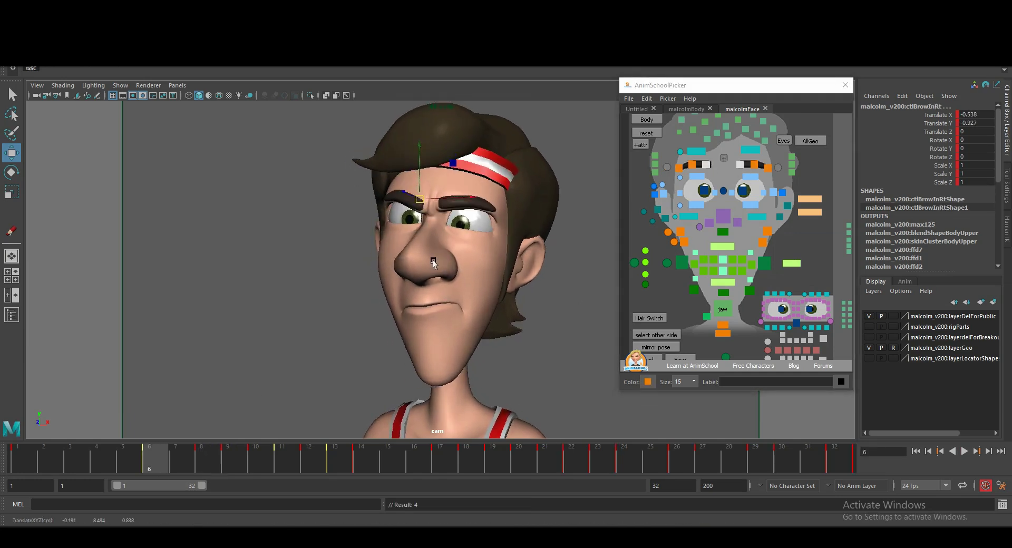
pyautogui.hotkey('alt', '.')
pyautogui.hotkey('alt', '.')
pyautogui.hotkey('alt', '.')
pyautogui.hotkey('alt', ',')
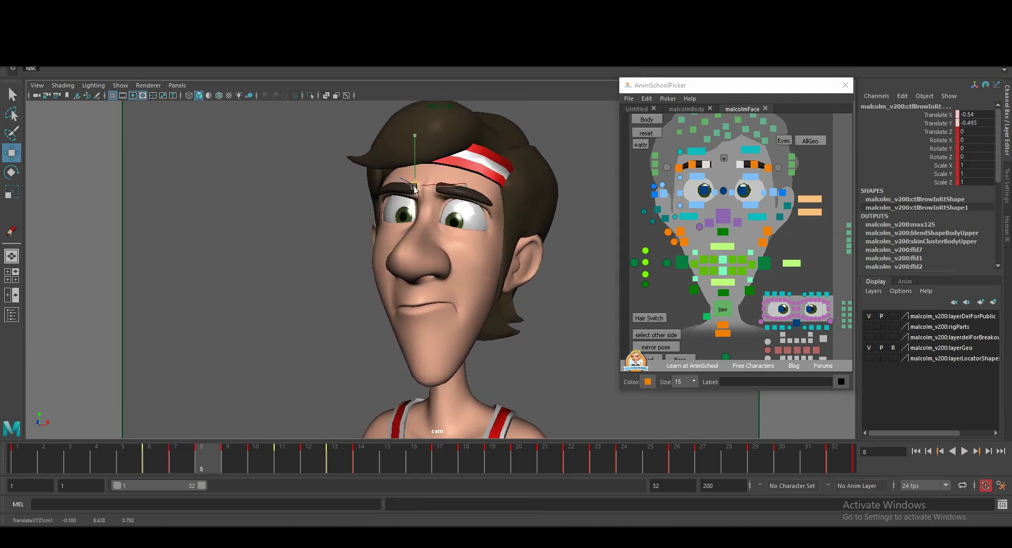
pyautogui.hotkey('alt', '.')
pyautogui.moveTo(379, 136); pyautogui.dragTo(379, 148)
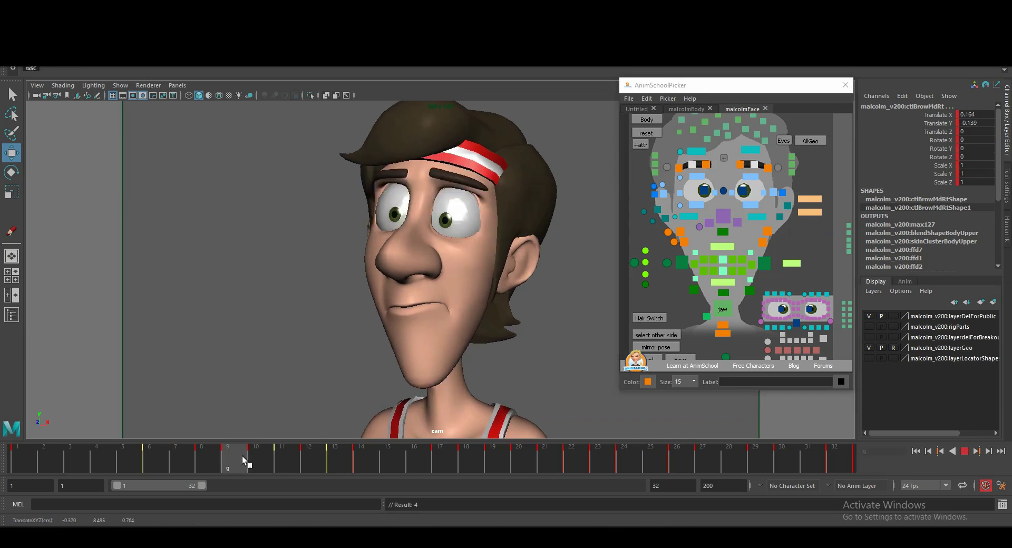
pyautogui.hotkey('alt', 'v')
# - Pull the right inner brow down into a scowl at frames 14 and 17
pyautogui.hotkey('alt', '.')
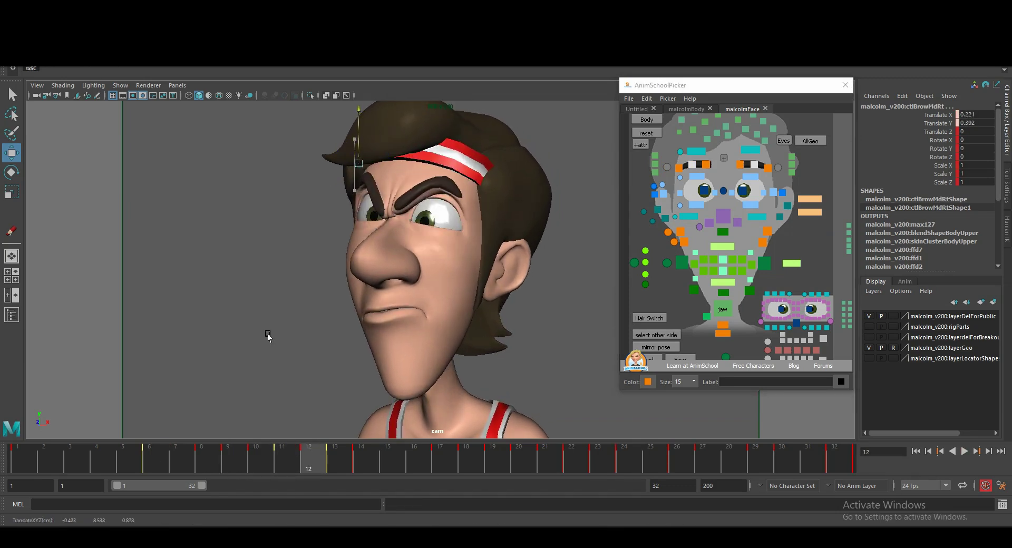
pyautogui.moveTo(307, 454); pyautogui.dragTo(366, 455)
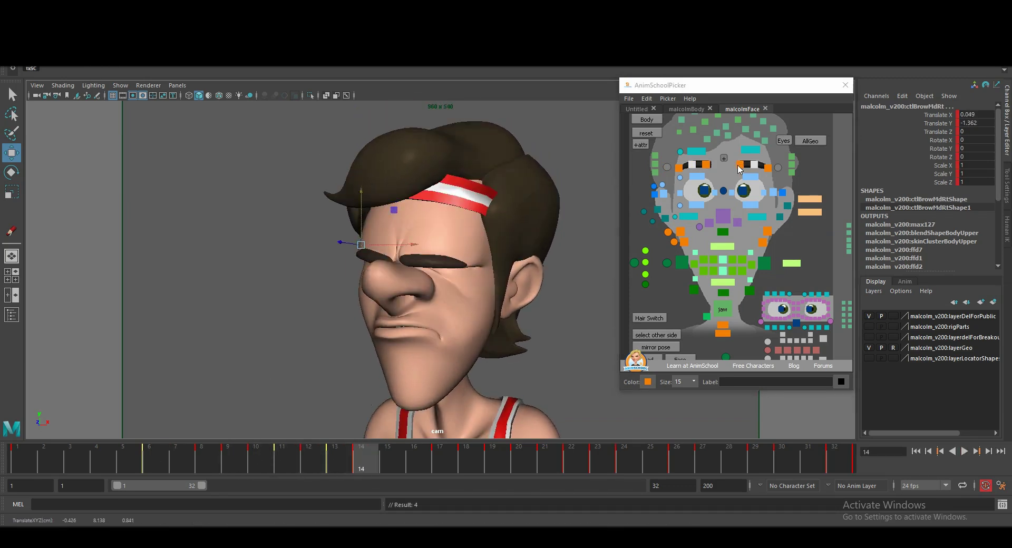
pyautogui.click(738, 169)
pyautogui.moveTo(477, 280); pyautogui.dragTo(486, 315, button='middle')
pyautogui.moveTo(374, 453); pyautogui.dragTo(441, 454)
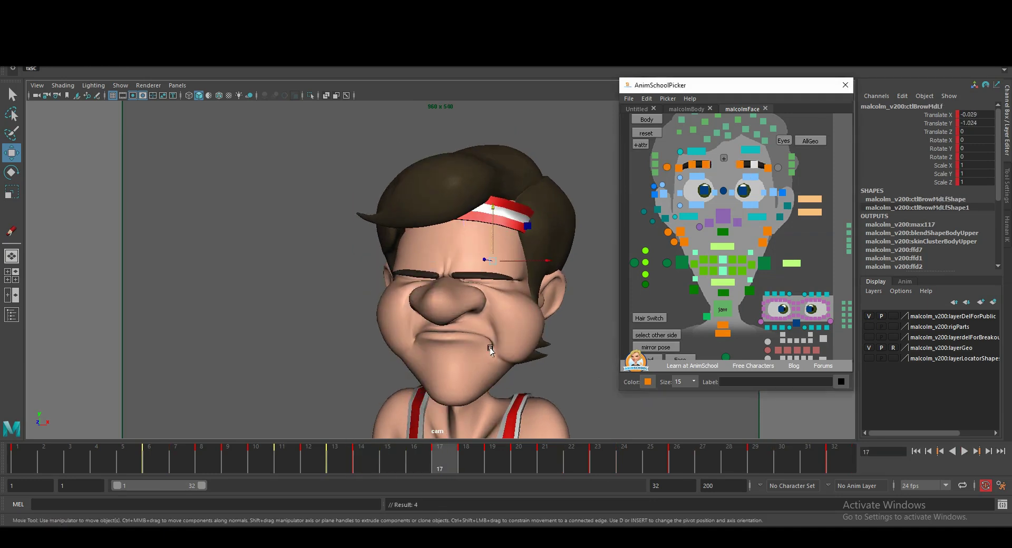
pyautogui.moveTo(490, 350); pyautogui.dragTo(488, 352, button='middle')
pyautogui.press('.')
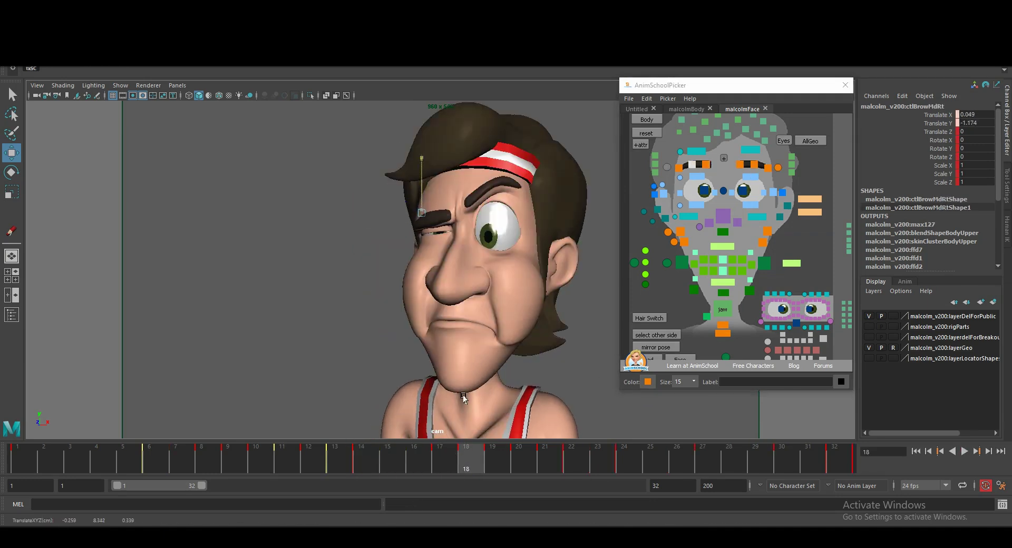
# - Adjust the left cheek's Puff amount, then select the right upper eye shaper at frame 26
pyautogui.click(762, 242)
pyautogui.click(944, 191)
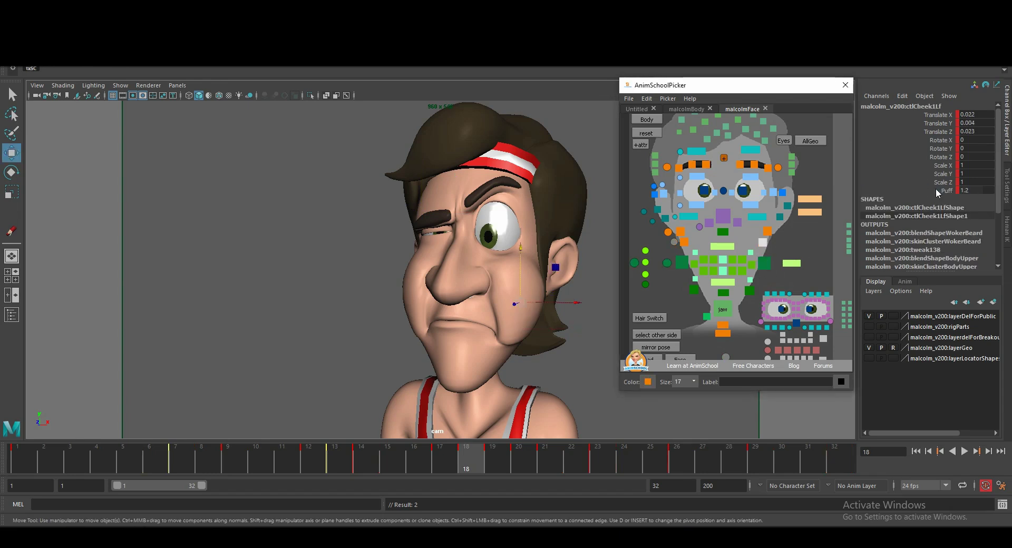
pyautogui.moveTo(443, 287); pyautogui.dragTo(463, 287, button='middle')
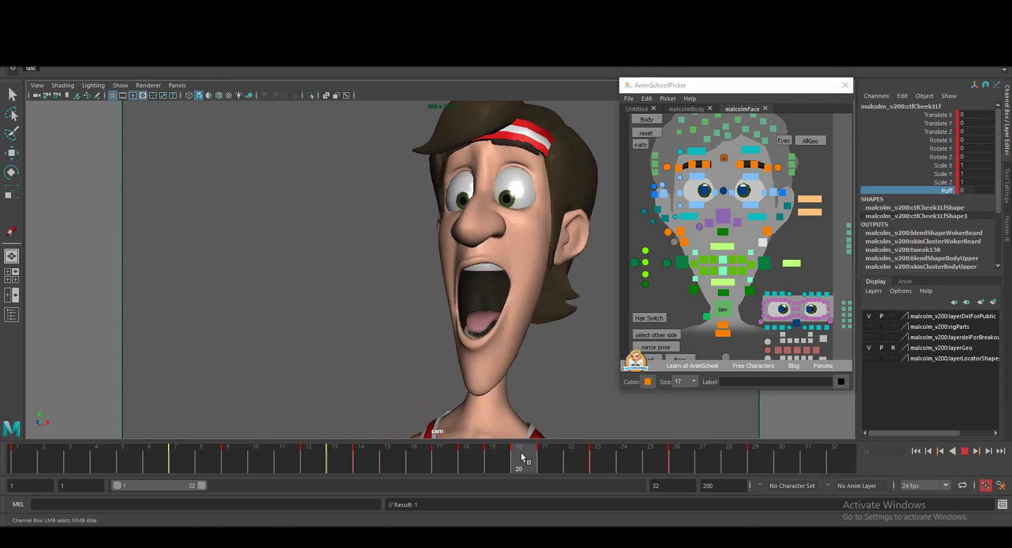
pyautogui.moveTo(470, 454); pyautogui.dragTo(756, 453)
pyautogui.click(750, 149)
pyautogui.press('w')
pyautogui.click(675, 455)
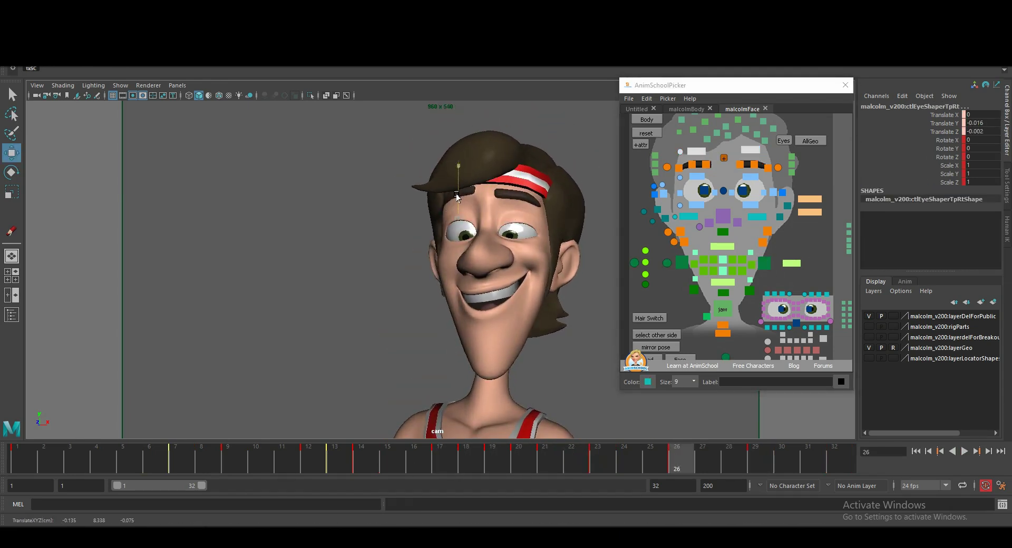
# - Delete the unwanted keys near frames 28–29 on the outer right brow and review
pyautogui.click(450, 180)
pyautogui.moveTo(562, 450); pyautogui.dragTo(707, 451)
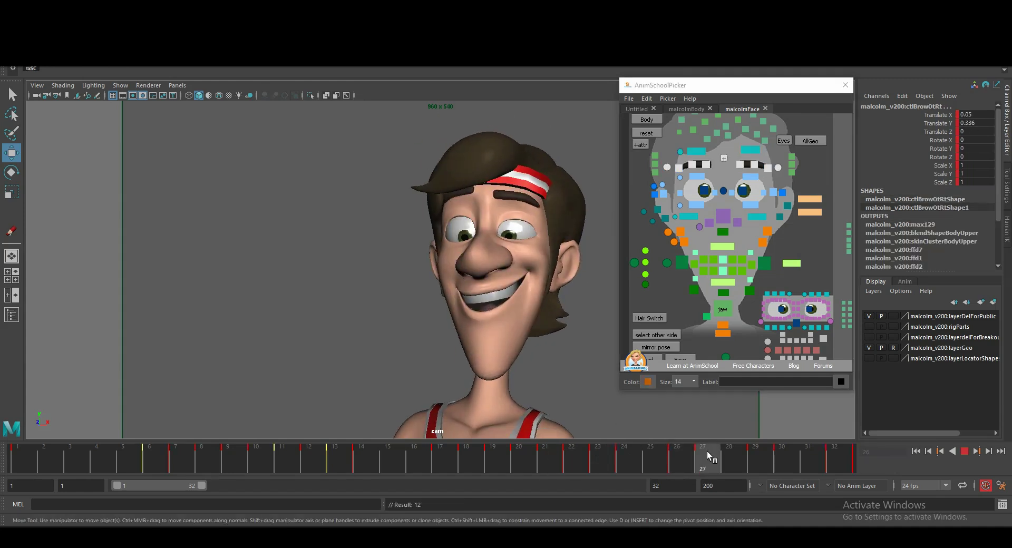
pyautogui.press('.')
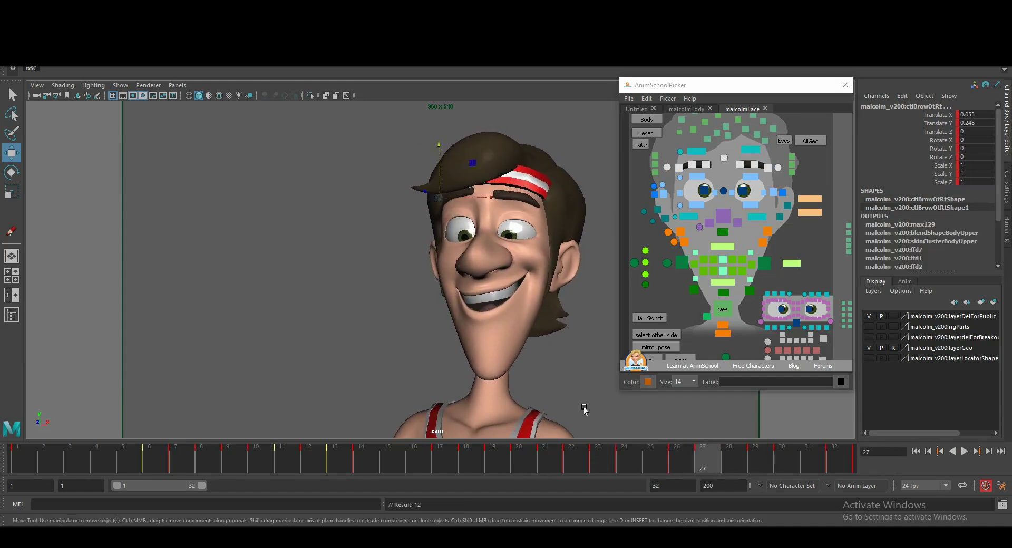
pyautogui.rightClick(679, 458)
pyautogui.click(696, 338)
pyautogui.click(733, 455)
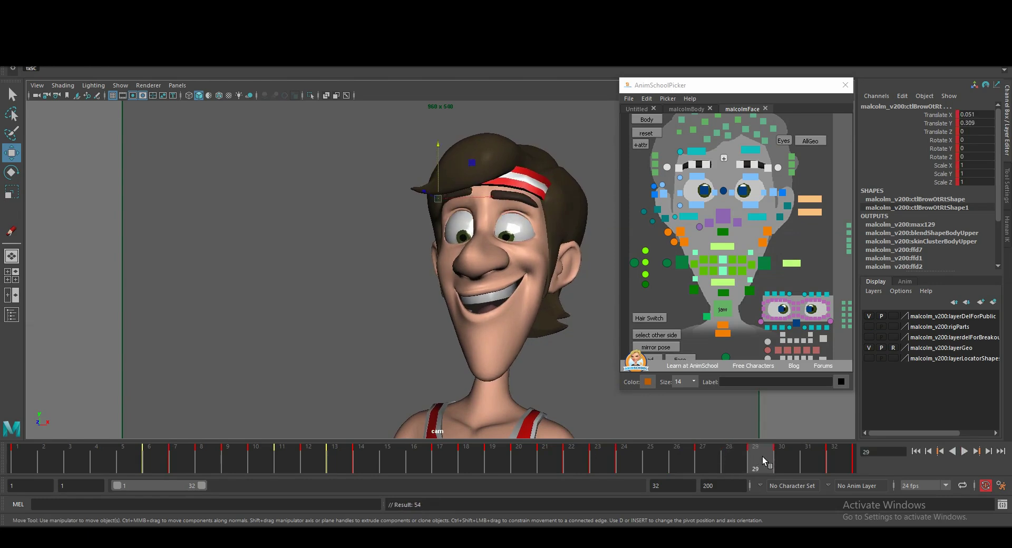
pyautogui.rightClick(763, 456)
pyautogui.click(819, 320)
pyautogui.press(',')
pyautogui.hotkey('alt', 'v')
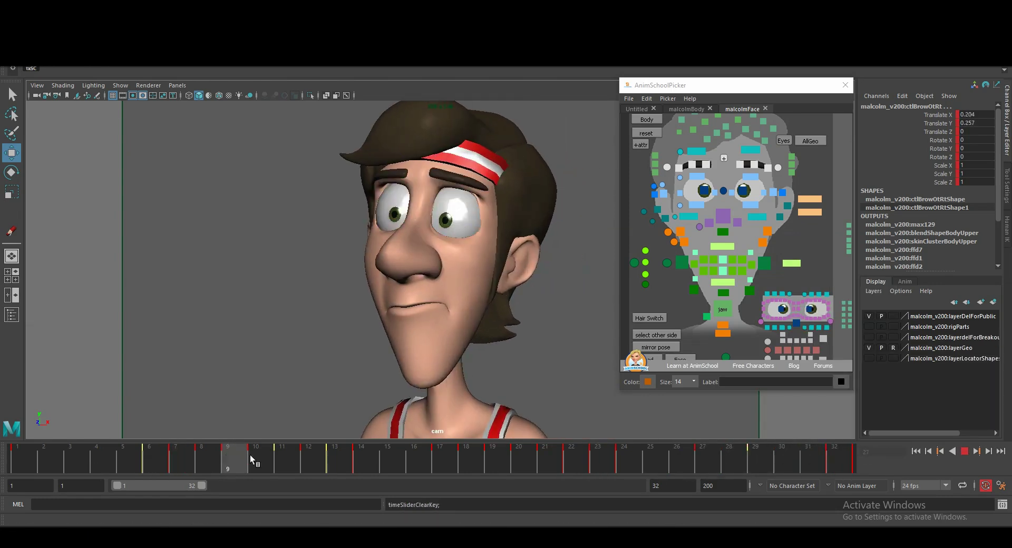
# - Review the eye shaper and right ear poses around frames 13–14
pyautogui.moveTo(250, 454)
pyautogui.mouseDown()
pyautogui.moveTo(338, 448)
pyautogui.moveTo(352, 457)
pyautogui.mouseUp()
pyautogui.moveTo(440, 261); pyautogui.dragTo(505, 328)
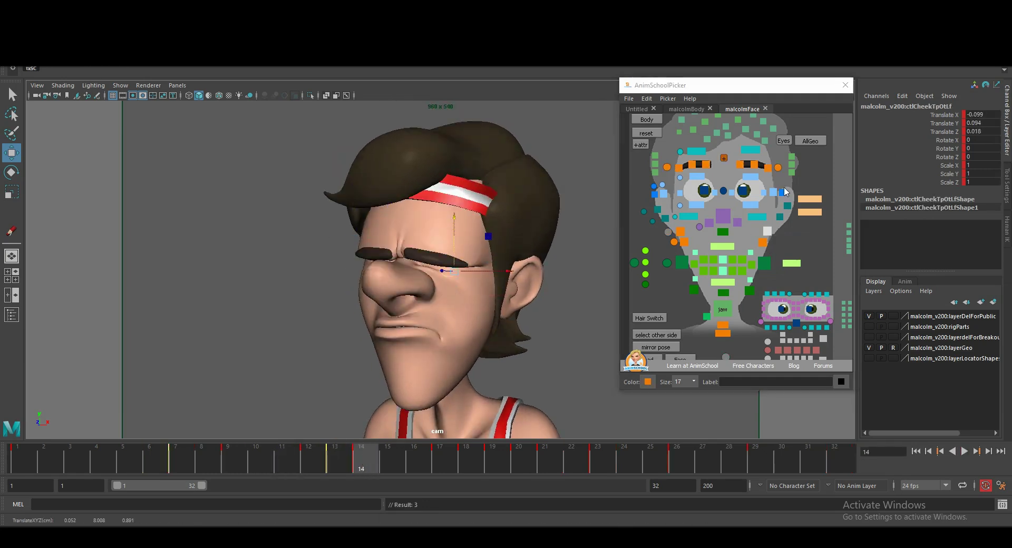
pyautogui.click(751, 150)
pyautogui.click(535, 418)
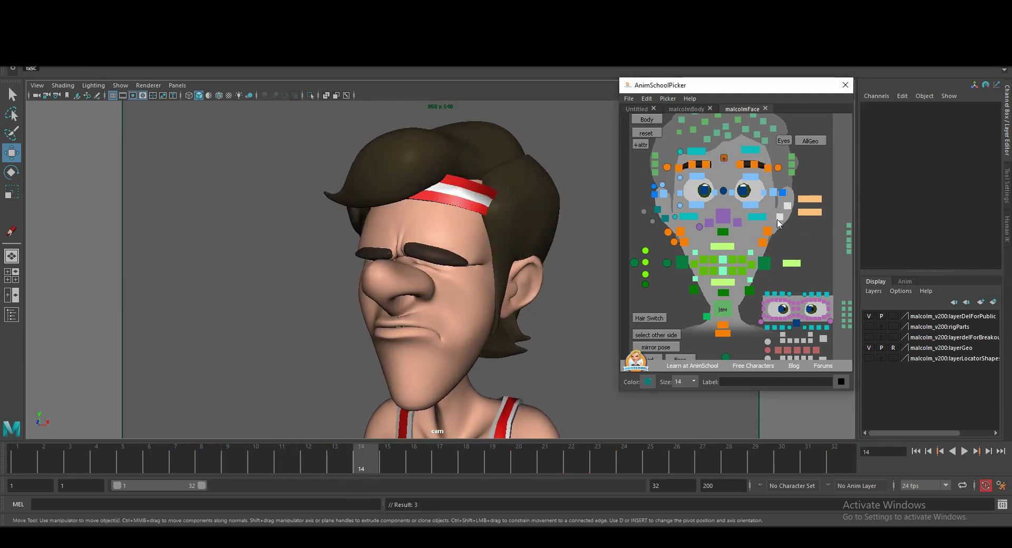
pyautogui.hotkey('alt', 'v')
# - Raise the left side of the nose and puff out the lower lip at frame 17
pyautogui.click(731, 228)
pyautogui.moveTo(454, 316); pyautogui.dragTo(476, 350, button='middle')
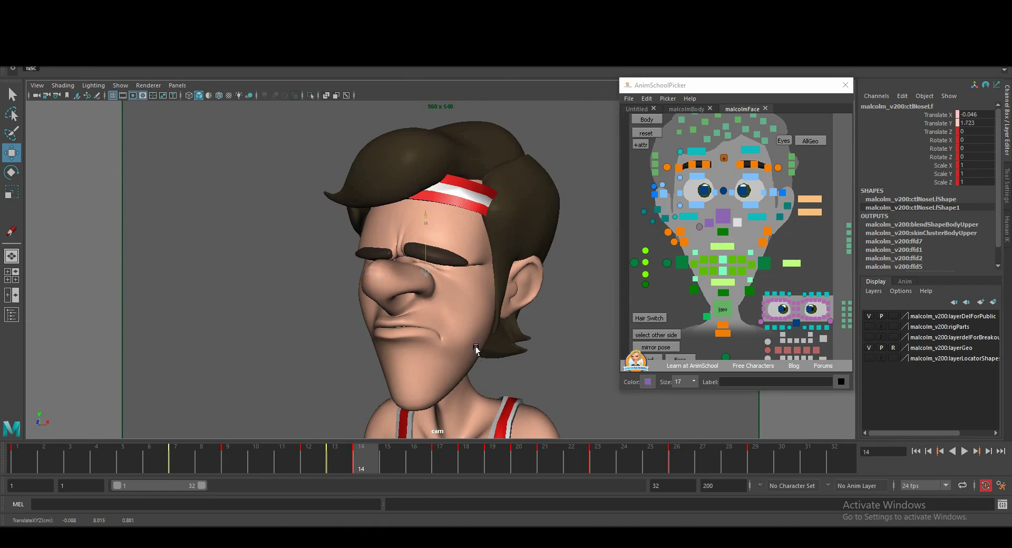
pyautogui.click(743, 260)
pyautogui.click(438, 449)
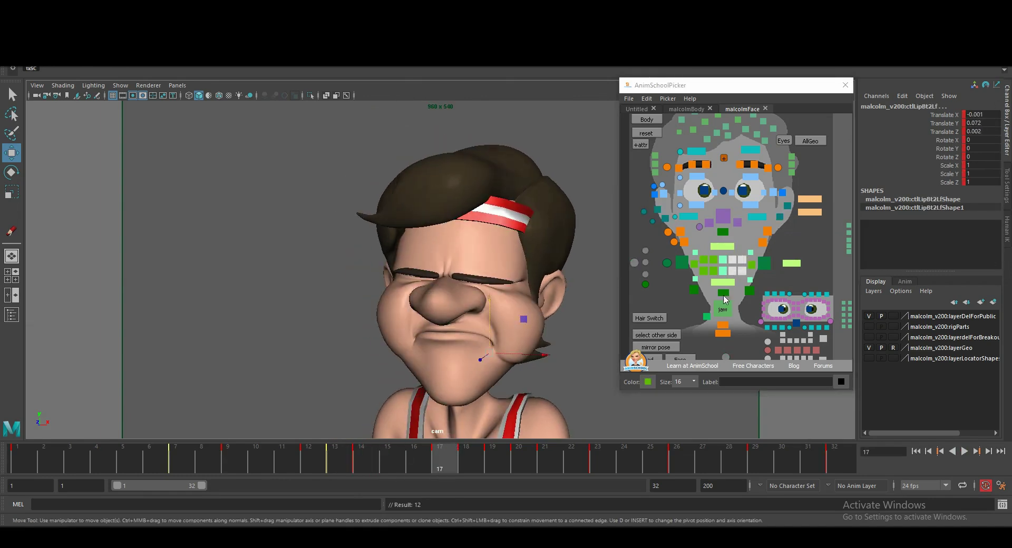
pyautogui.click(486, 350)
pyautogui.moveTo(486, 350); pyautogui.dragTo(445, 344, button='middle')
pyautogui.click(472, 449)
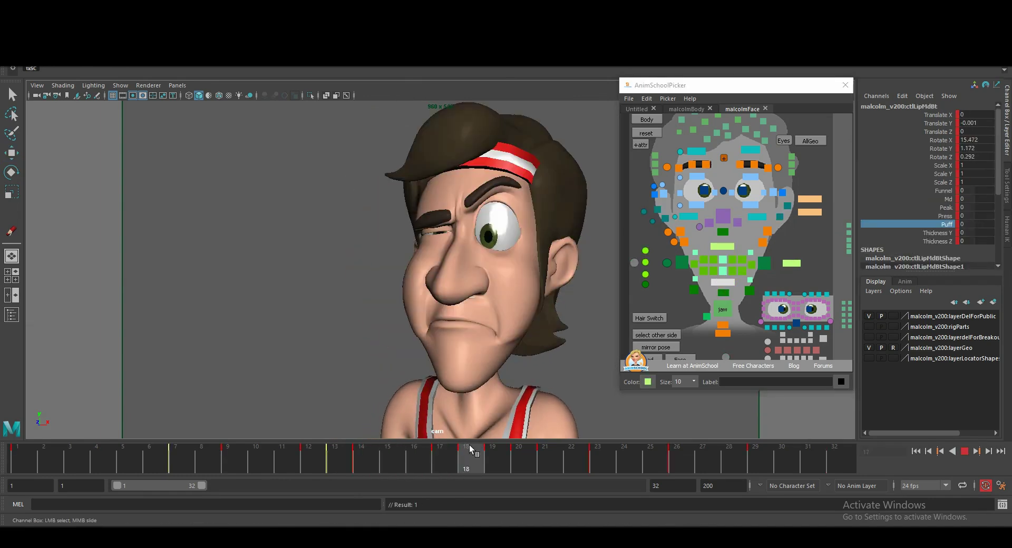
pyautogui.click(496, 452)
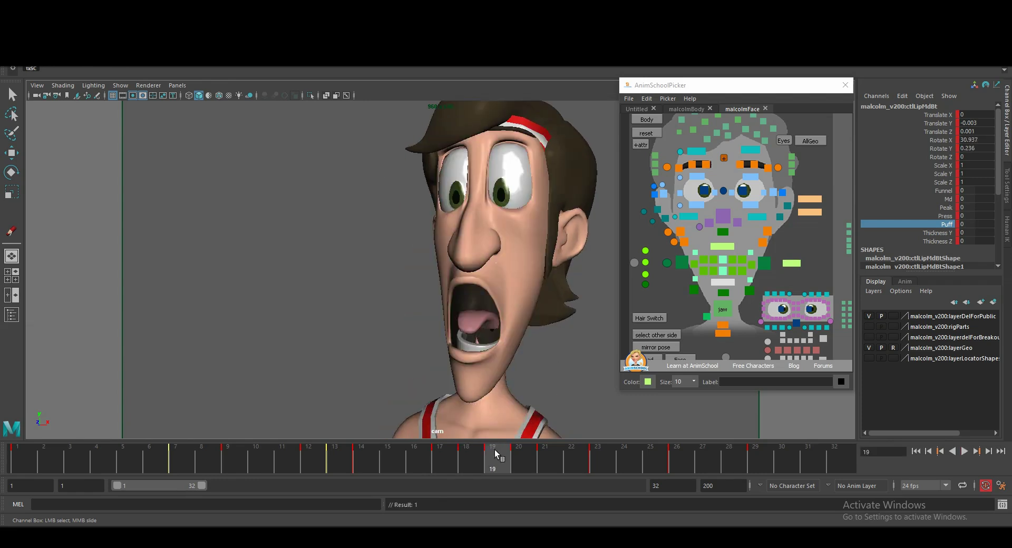
# - Reshape the left upper lip at frame 19, then check the ears and a hair control
pyautogui.click(737, 265)
pyautogui.press('w')
pyautogui.press('w')
pyautogui.moveTo(499, 307); pyautogui.dragTo(497, 304)
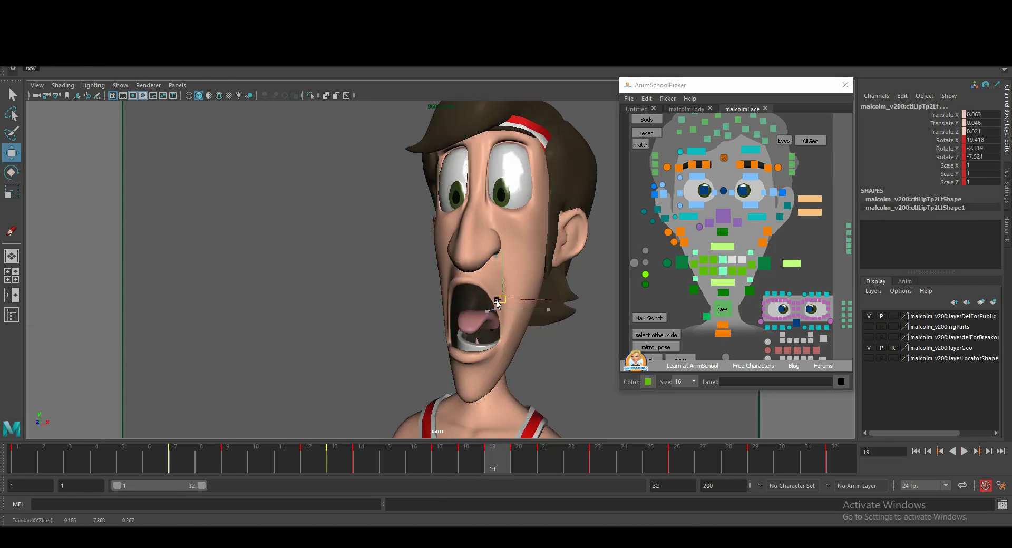
pyautogui.press('e')
pyautogui.click(583, 328)
pyautogui.click(660, 224)
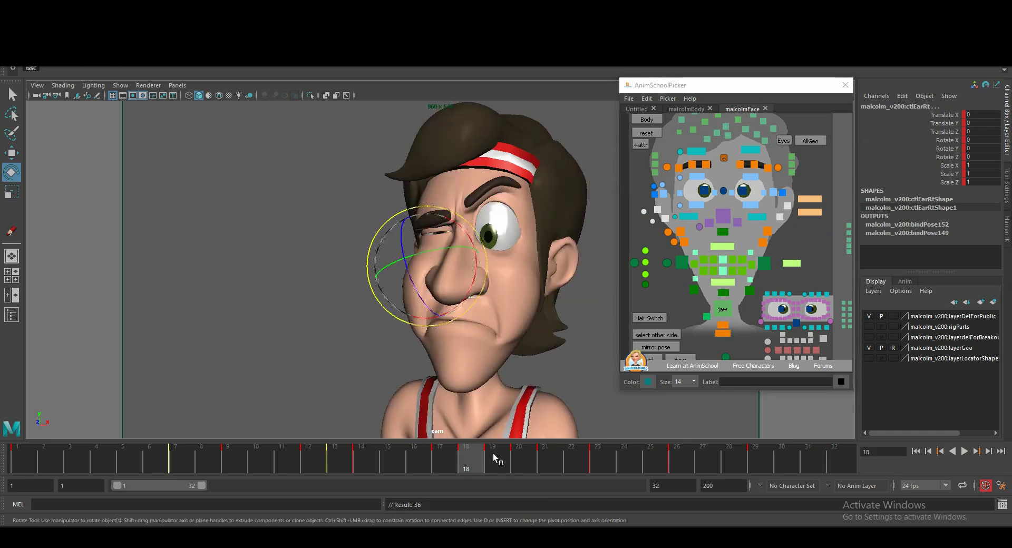
pyautogui.press('w')
pyautogui.moveTo(478, 453)
pyautogui.mouseDown()
pyautogui.moveTo(449, 453)
pyautogui.moveTo(623, 459)
pyautogui.mouseUp()
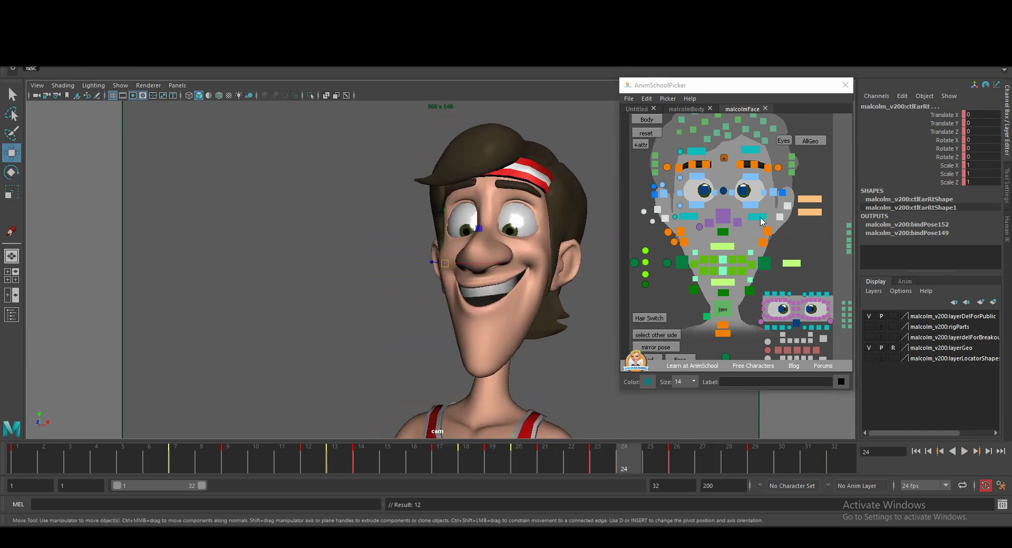
pyautogui.click(422, 221)
# - Show the rig's control curves in the viewport and play the animation from the start
pyautogui.press('e')
pyautogui.click(121, 84)
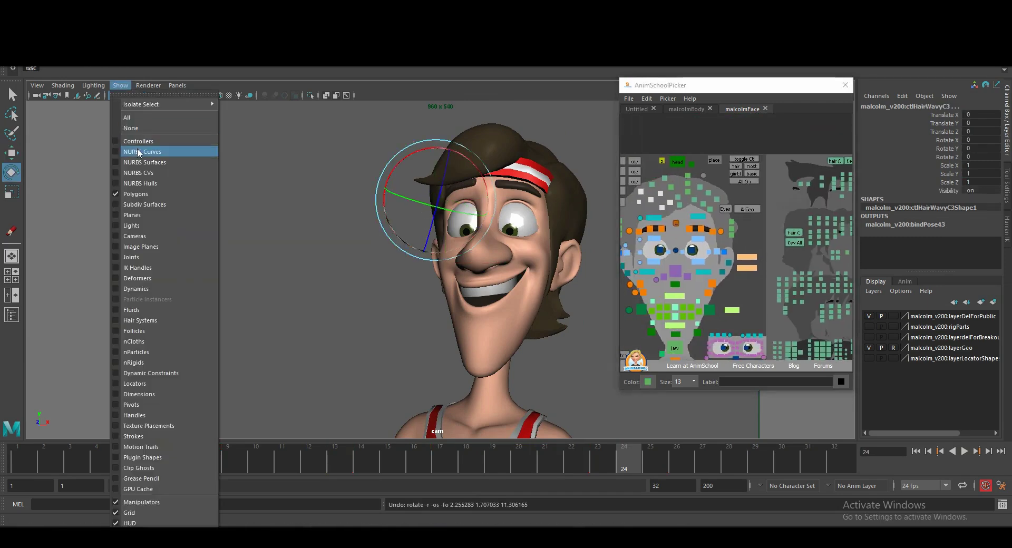
pyautogui.click(158, 151)
pyautogui.click(432, 168)
pyautogui.press('w')
pyautogui.hotkey('alt', 'v')
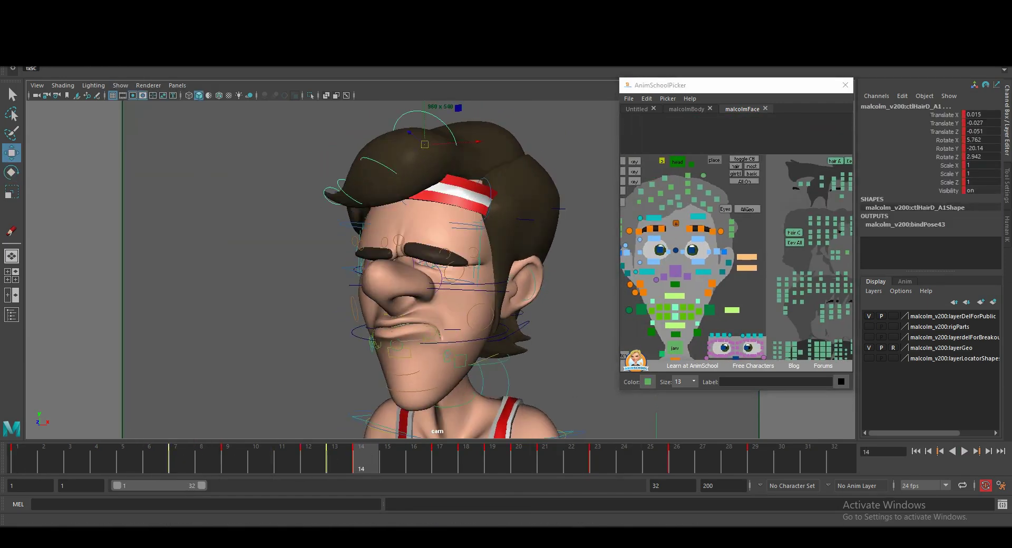
# - Undo the last hair rotation and play the animation forward from frame 19
pyautogui.press('e')
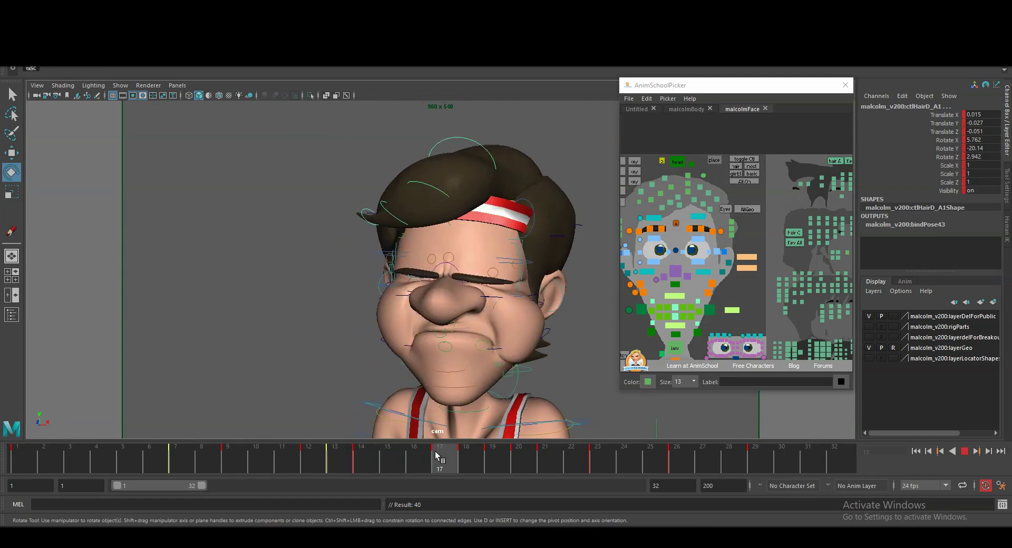
pyautogui.hotkey('alt', 'v')
pyautogui.hotkey('ctrl', 'z')
pyautogui.press('.')
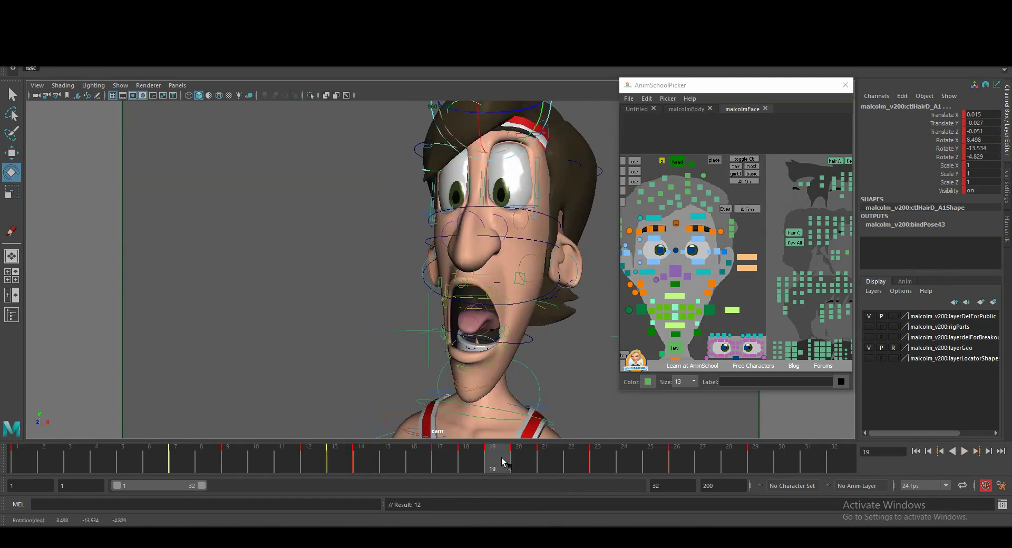
pyautogui.hotkey('alt', 'v')
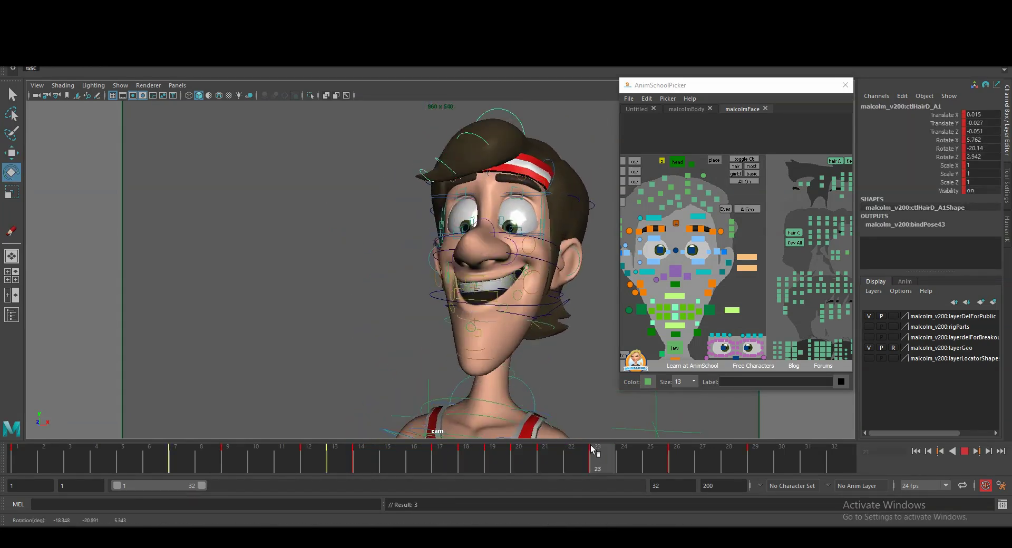
# - Review frames 23–29, then compare the frowning pose at frame 18 with the smile at frame 21
pyautogui.moveTo(595, 450); pyautogui.dragTo(760, 451)
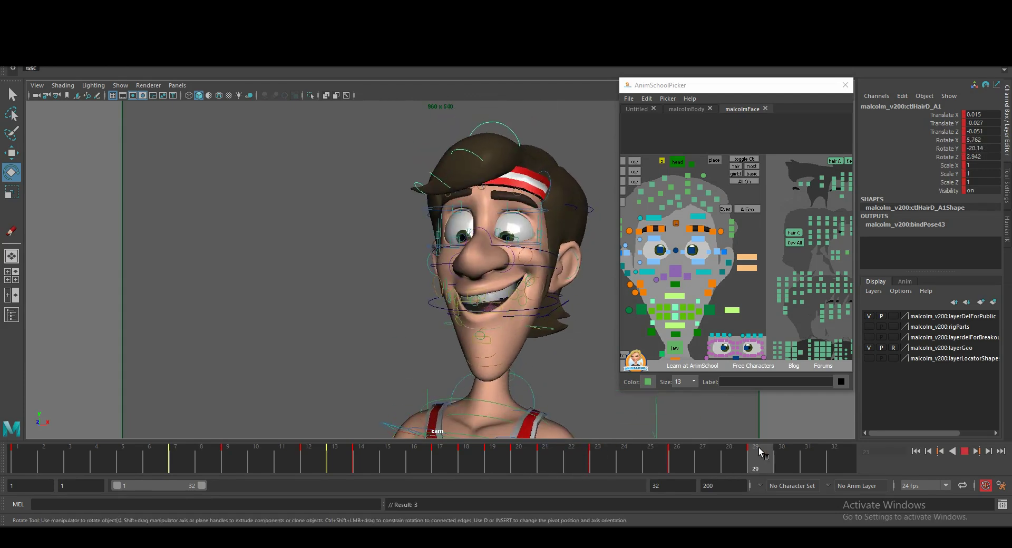
pyautogui.click(448, 174)
pyautogui.moveTo(440, 459); pyautogui.dragTo(510, 458)
pyautogui.press('w')
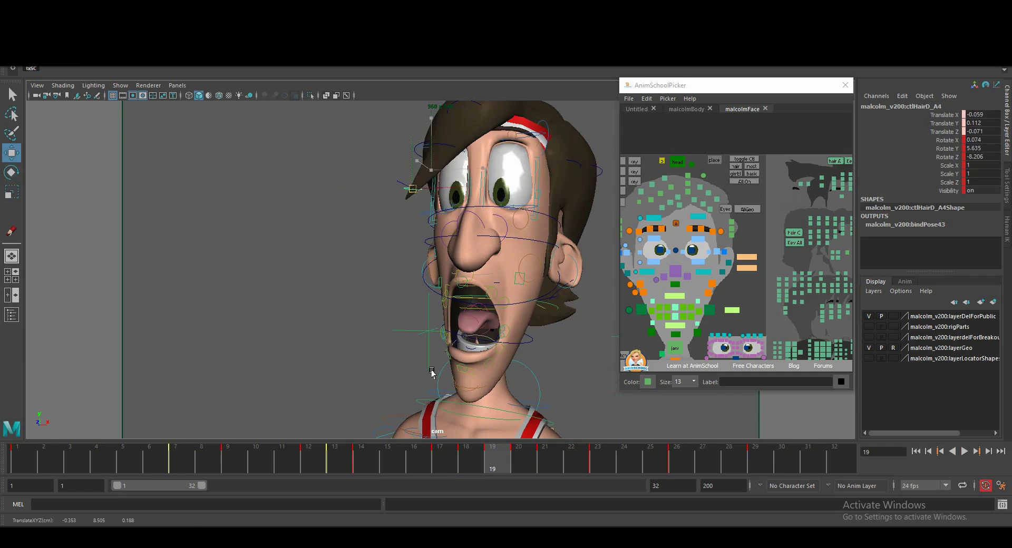
pyautogui.press('w')
pyautogui.moveTo(592, 450)
pyautogui.mouseDown()
pyautogui.moveTo(530, 453)
pyautogui.moveTo(598, 454)
pyautogui.mouseUp()
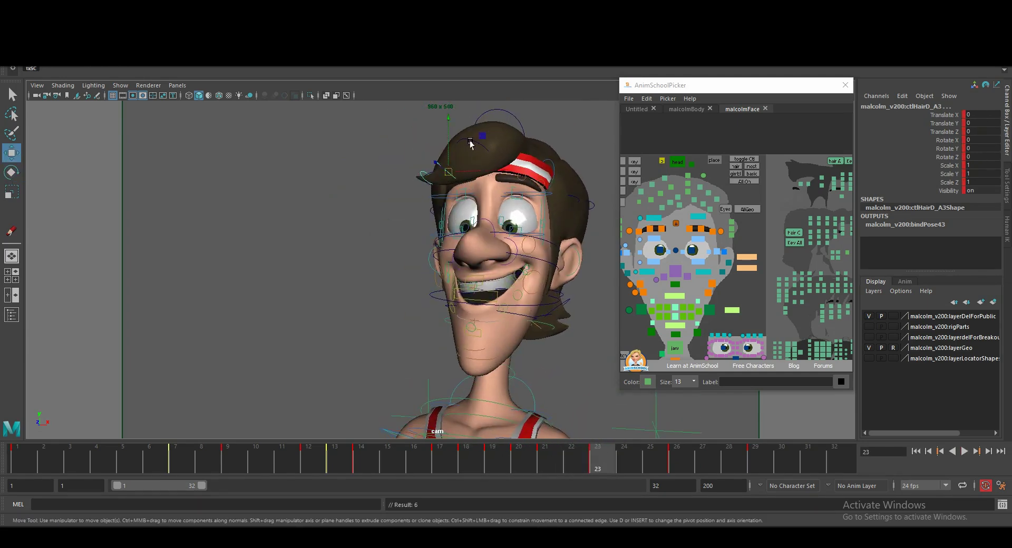
# - Play back from frame 25 and select the upper left eyelid control ctlLidTpLf
pyautogui.click(659, 463)
pyautogui.hotkey('alt', 'v')
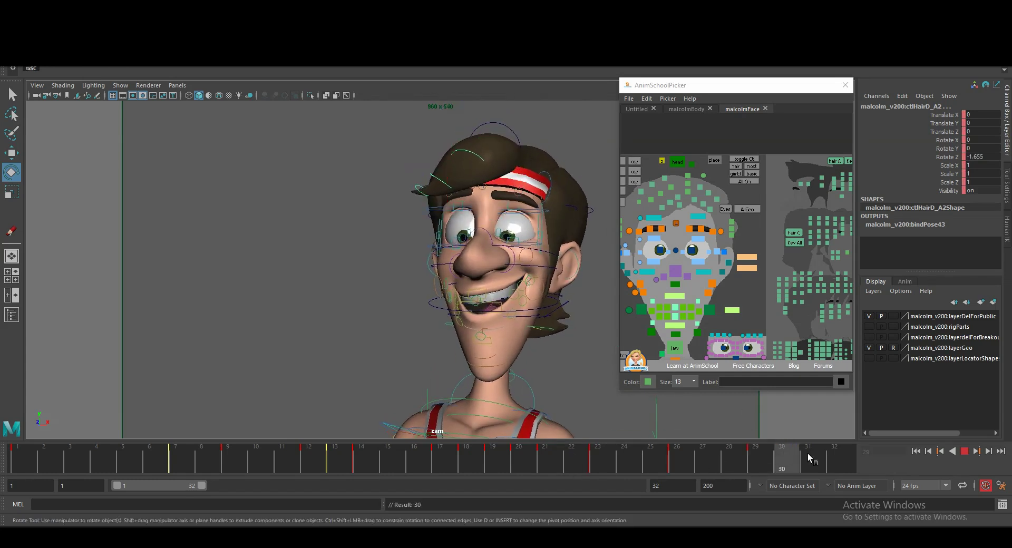
pyautogui.press('Escape')
pyautogui.press('w')
pyautogui.click(522, 292)
# - In the Graph Editor, shift the upper left eyelid key near frame 27 to frame 26
pyautogui.click(153, 60)
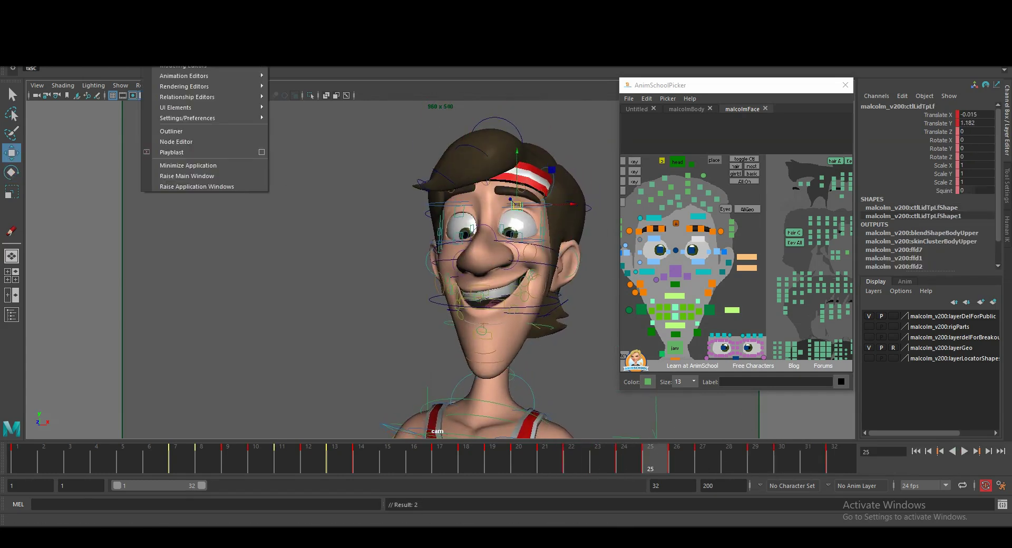
pyautogui.click(296, 79)
pyautogui.hotkey('alt', 'v')
pyautogui.press('Escape')
pyautogui.moveTo(366, 391); pyautogui.dragTo(338, 408)
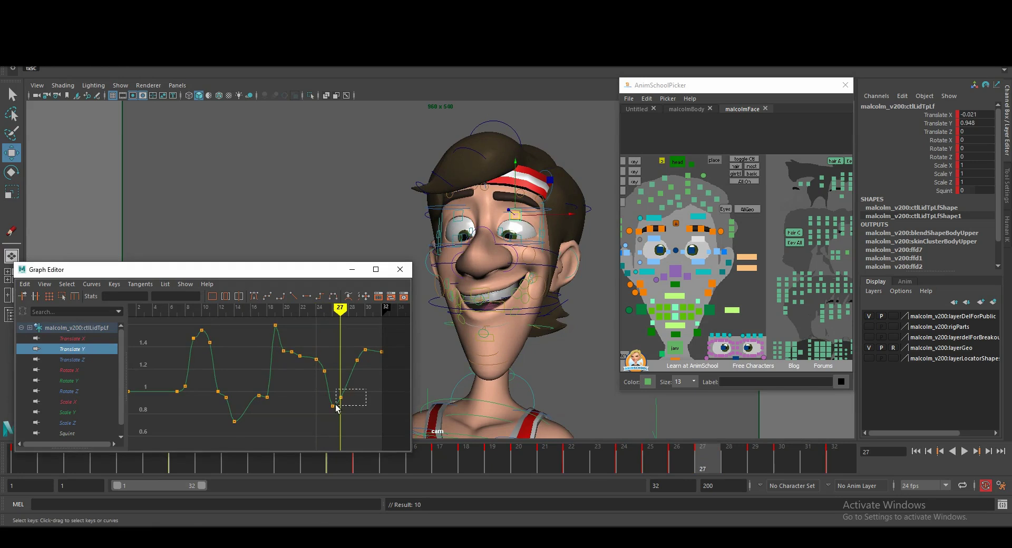
pyautogui.click(333, 405)
pyautogui.hotkey('alt', 'v')
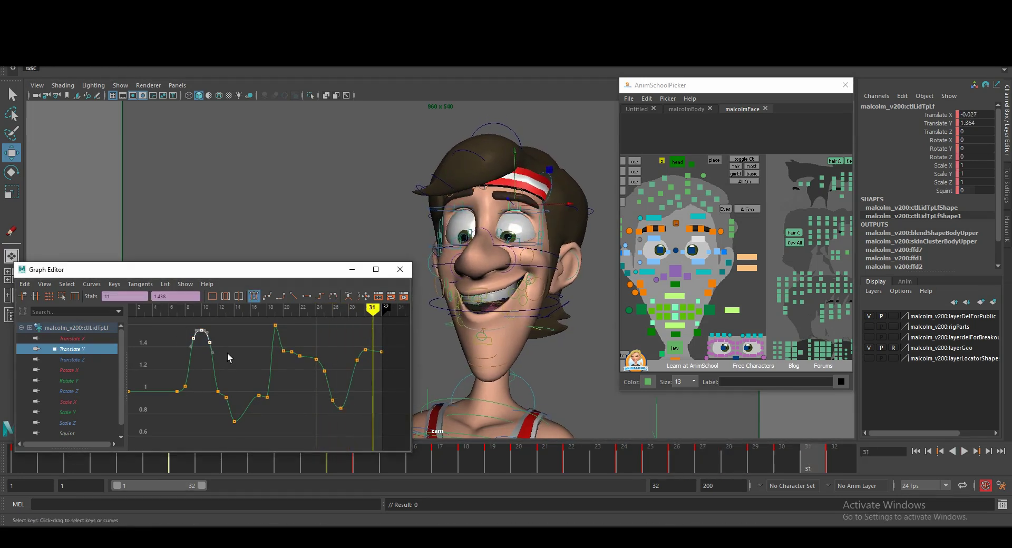
# - Raise the eyelid's frame-13 Translate Y key to about 0.885 and set the time to frame 28
pyautogui.moveTo(227, 353); pyautogui.dragTo(232, 402)
pyautogui.moveTo(238, 370)
pyautogui.mouseDown(button='middle')
pyautogui.moveTo(237, 388)
pyautogui.moveTo(238, 377)
pyautogui.mouseUp(button='middle')
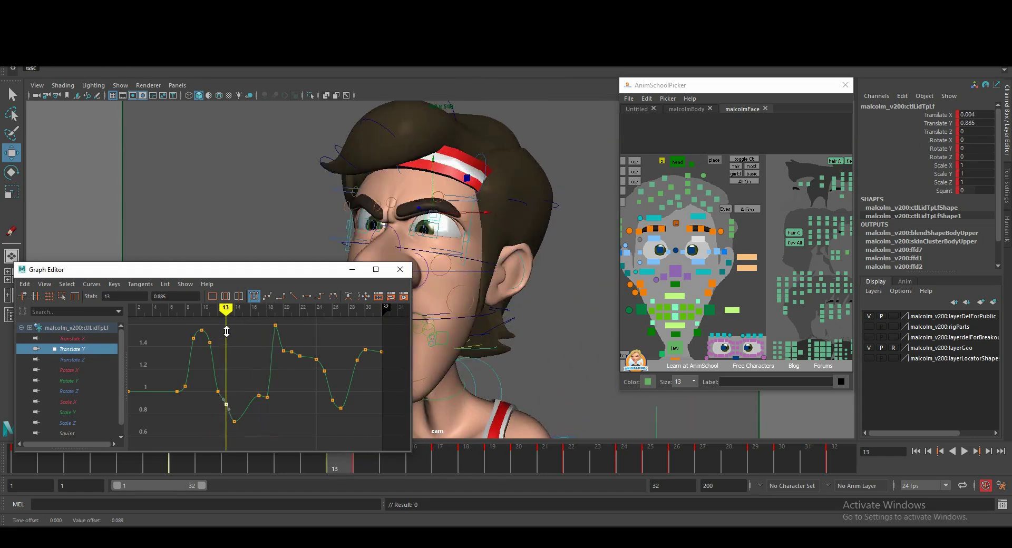
pyautogui.moveTo(226, 310); pyautogui.dragTo(356, 310)
pyautogui.click(348, 310)
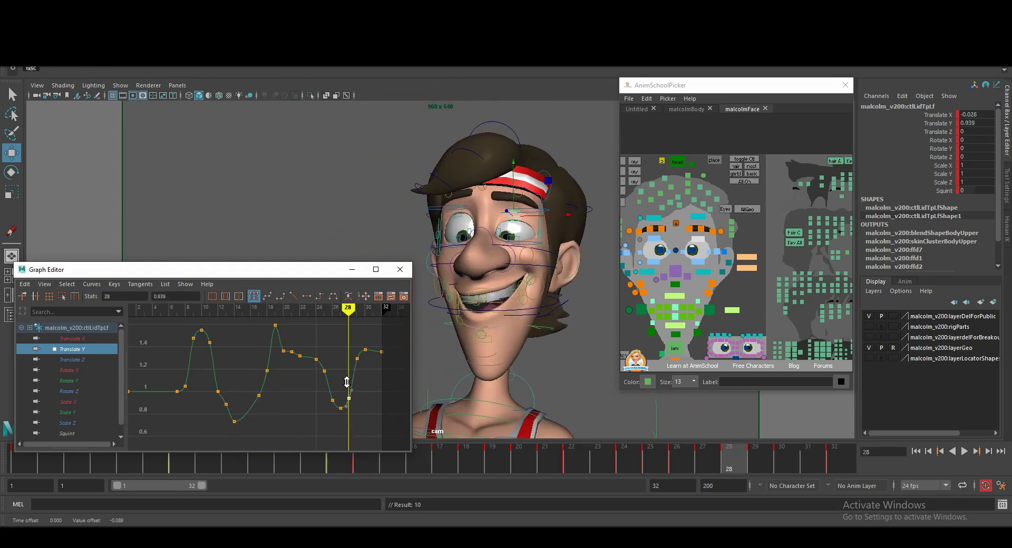
# - Select the upper right eyelid control and raise its Translate Y key near frame 25
pyautogui.click(457, 212)
pyautogui.moveTo(200, 332); pyautogui.dragTo(309, 379)
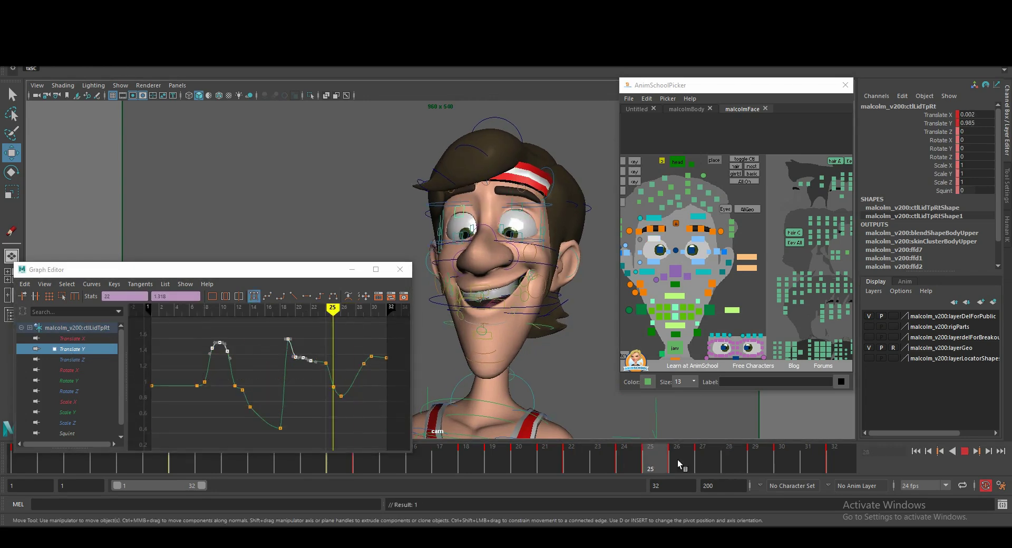
pyautogui.click(333, 388)
pyautogui.moveTo(323, 409); pyautogui.dragTo(324, 395, button='middle')
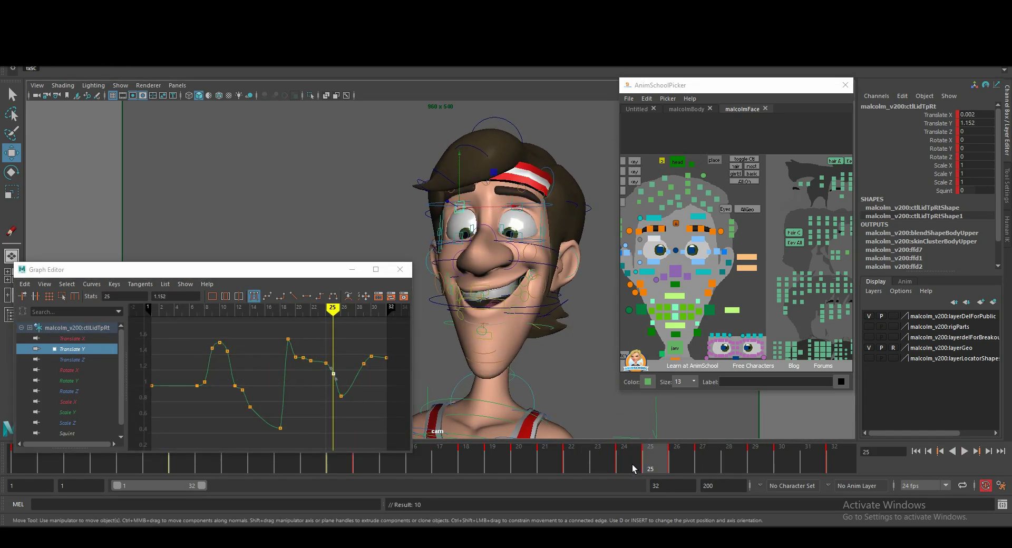
pyautogui.moveTo(632, 464); pyautogui.dragTo(703, 464)
# - Deepen the upper right eyelid's curve dip near frame 27 and check the pose at frame 29
pyautogui.press('s')
pyautogui.moveTo(349, 385); pyautogui.dragTo(353, 397, button='middle')
pyautogui.moveTo(333, 390); pyautogui.dragTo(369, 368)
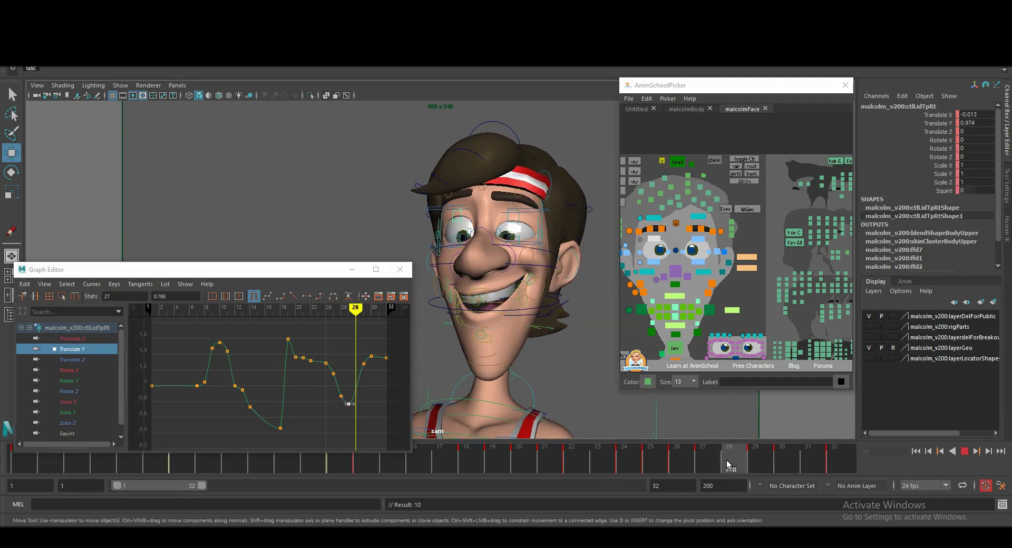
pyautogui.click(779, 459)
pyautogui.hotkey('alt', 'v')
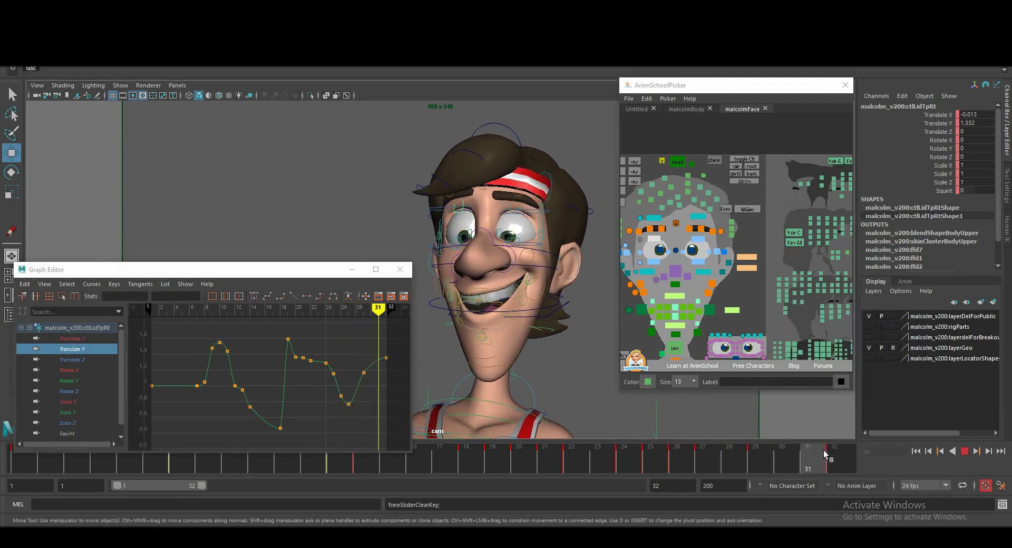
# - Key the nose controls at frame 32, close the Graph Editor, and return to frame 10
pyautogui.click(703, 243)
pyautogui.moveTo(712, 463); pyautogui.dragTo(701, 459)
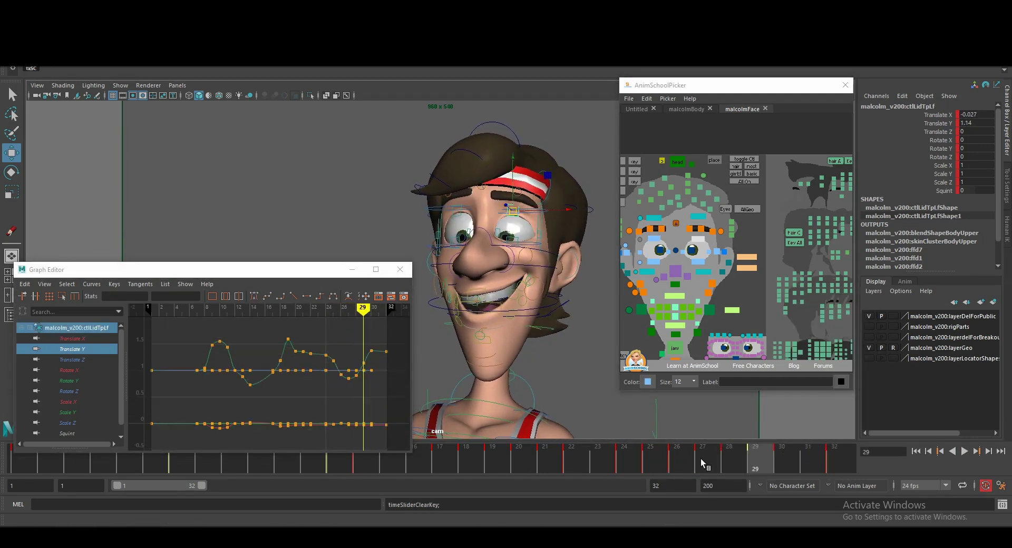
pyautogui.click(463, 248)
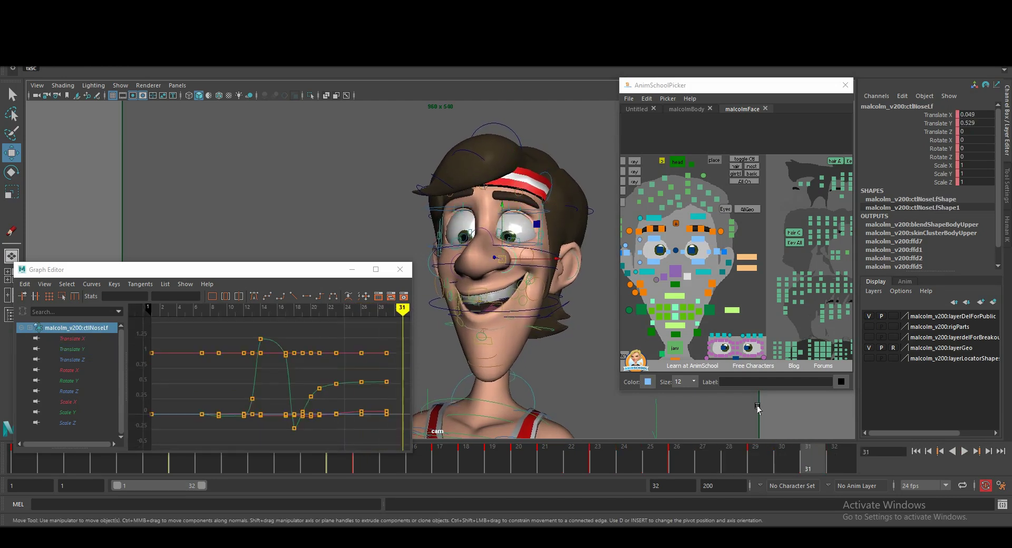
pyautogui.press('s')
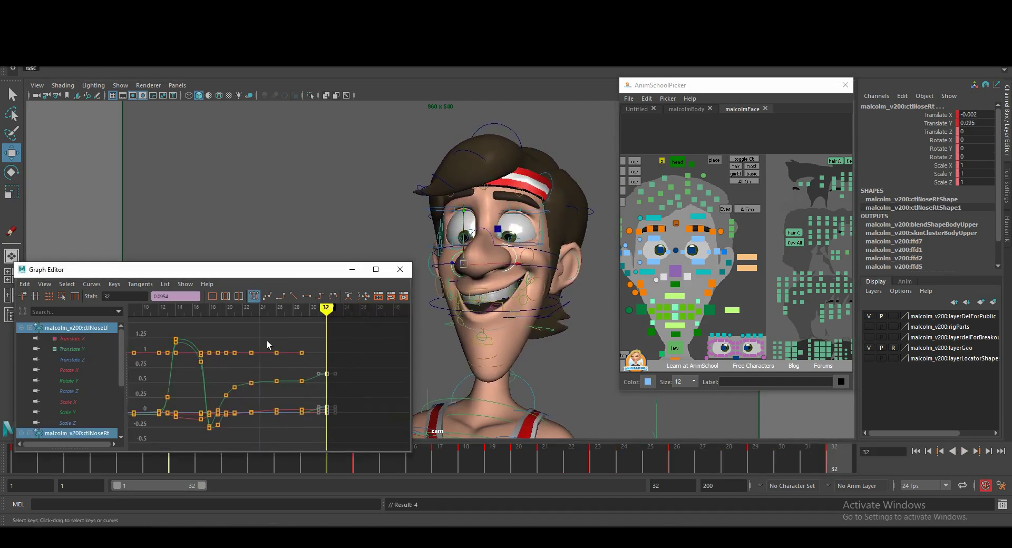
pyautogui.click(399, 269)
pyautogui.moveTo(211, 448); pyautogui.dragTo(256, 452)
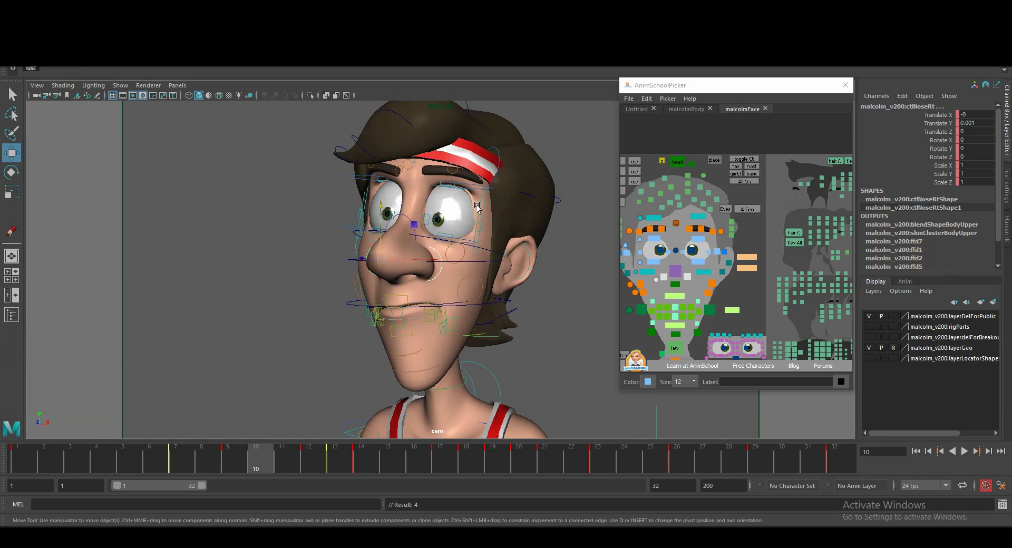
# - Select the right eye and lower right eyelid controls and compare eyelid poses across frames 8–12
pyautogui.hotkey('ctrl', 'z')
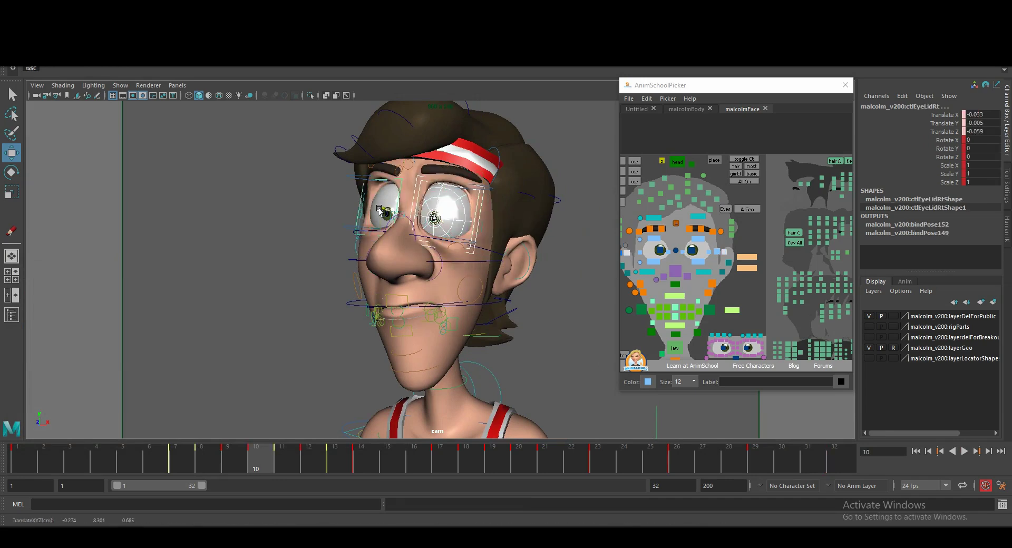
pyautogui.click(364, 201)
pyautogui.moveTo(290, 459)
pyautogui.mouseDown()
pyautogui.moveTo(228, 459)
pyautogui.moveTo(353, 446)
pyautogui.mouseUp()
pyautogui.click(375, 243)
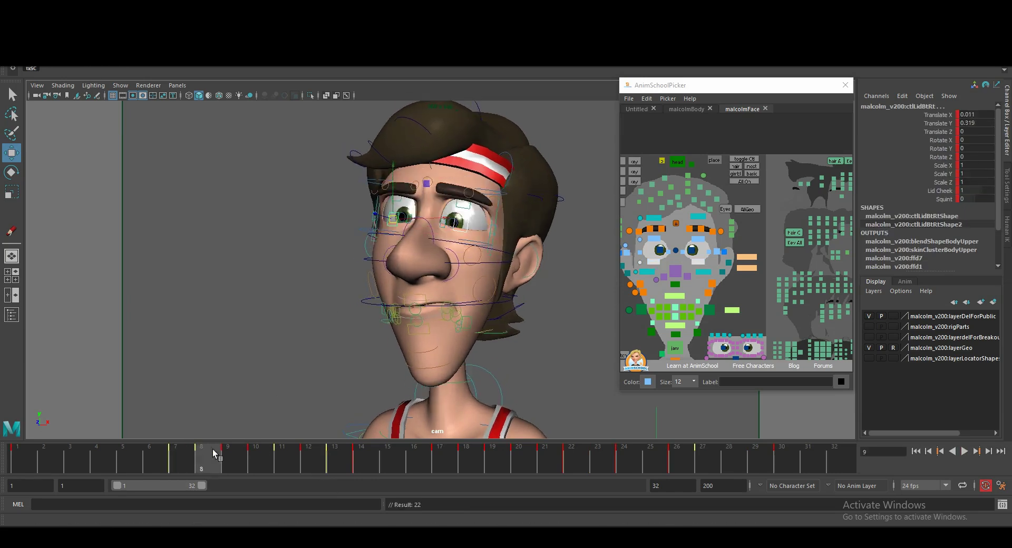
pyautogui.hotkey('alt', ',')
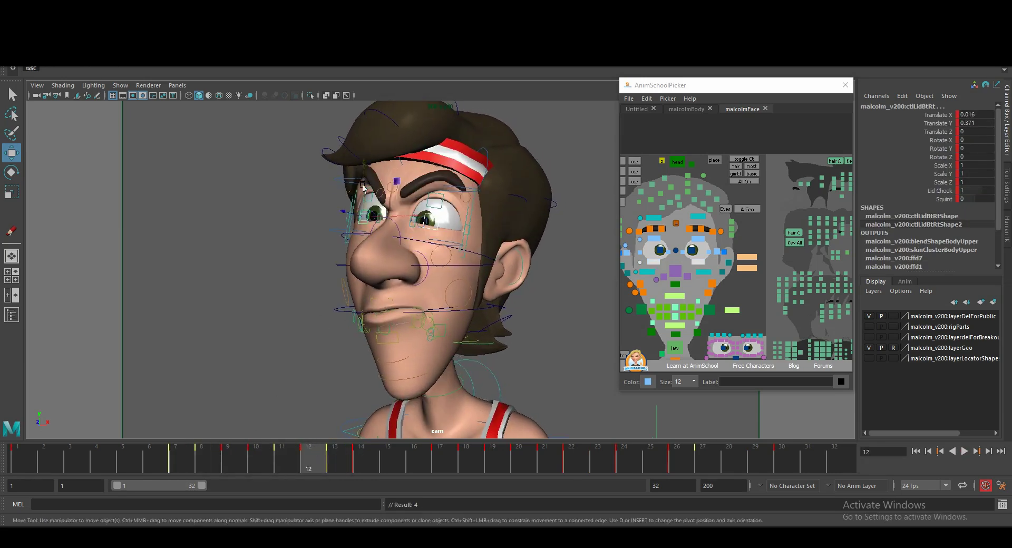
pyautogui.moveTo(308, 459)
pyautogui.mouseDown()
pyautogui.moveTo(196, 459)
pyautogui.moveTo(364, 456)
pyautogui.mouseUp()
# - At frame 18, select the left cheek, chin and ctlLipMdBt lower lip controls
pyautogui.click(713, 284)
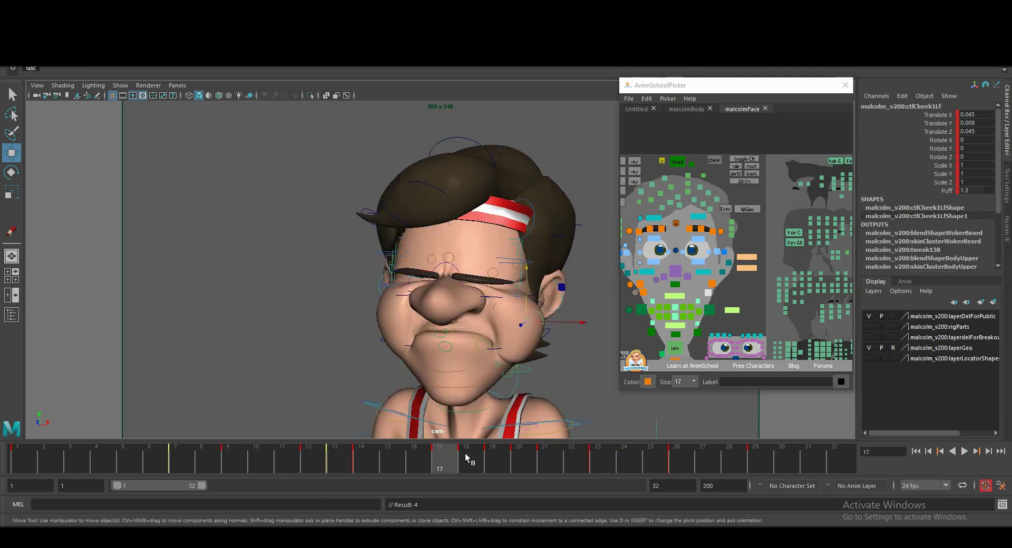
pyautogui.click(466, 458)
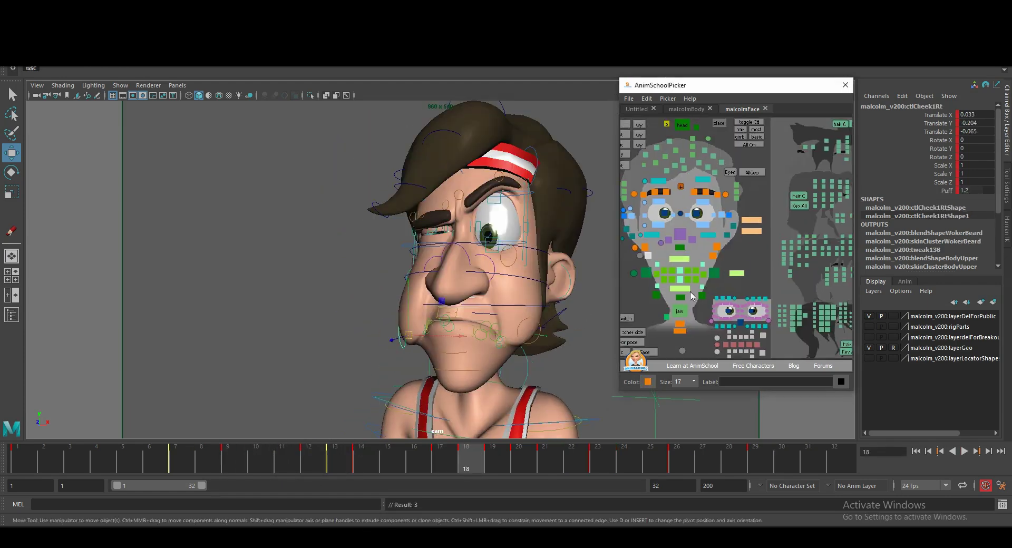
pyautogui.moveTo(464, 459)
pyautogui.mouseDown()
pyautogui.moveTo(453, 454)
pyautogui.moveTo(492, 458)
pyautogui.mouseUp()
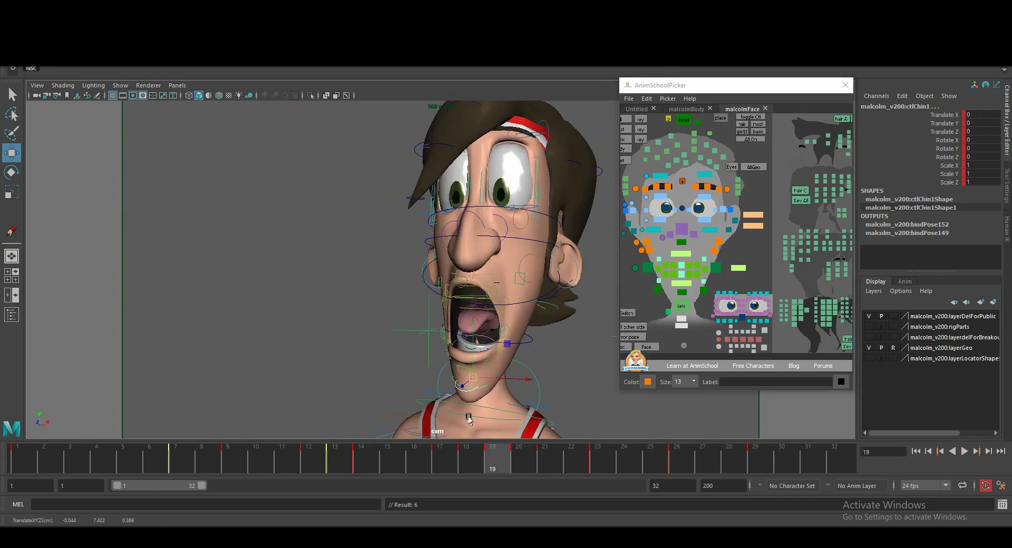
pyautogui.click(445, 348)
# - Switch to Rotate, scrub from frame 20 to the frame-21 smile, and play the facial animation
pyautogui.press('e')
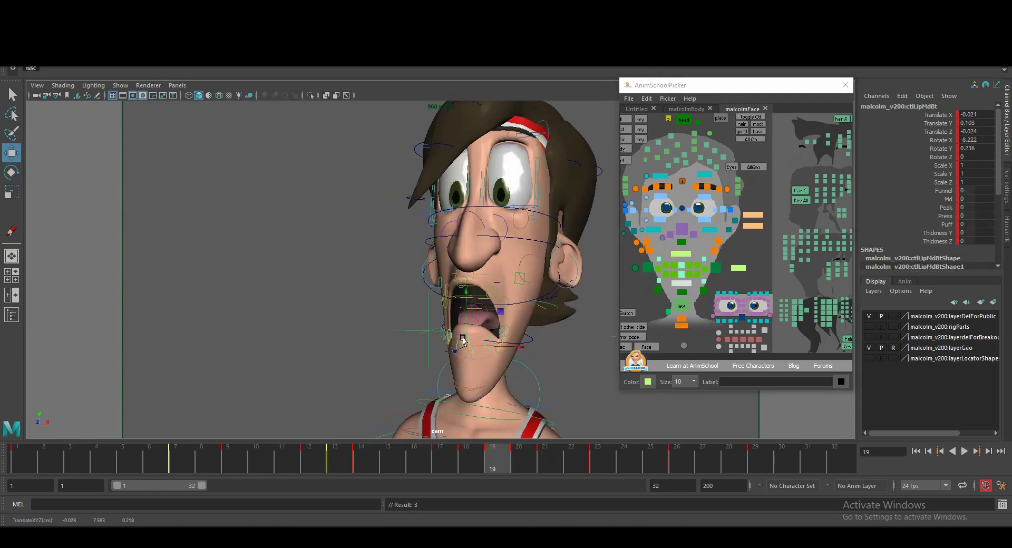
pyautogui.press('e')
pyautogui.click(520, 457)
pyautogui.moveTo(599, 457)
pyautogui.mouseDown()
pyautogui.moveTo(546, 457)
pyautogui.moveTo(754, 454)
pyautogui.mouseUp()
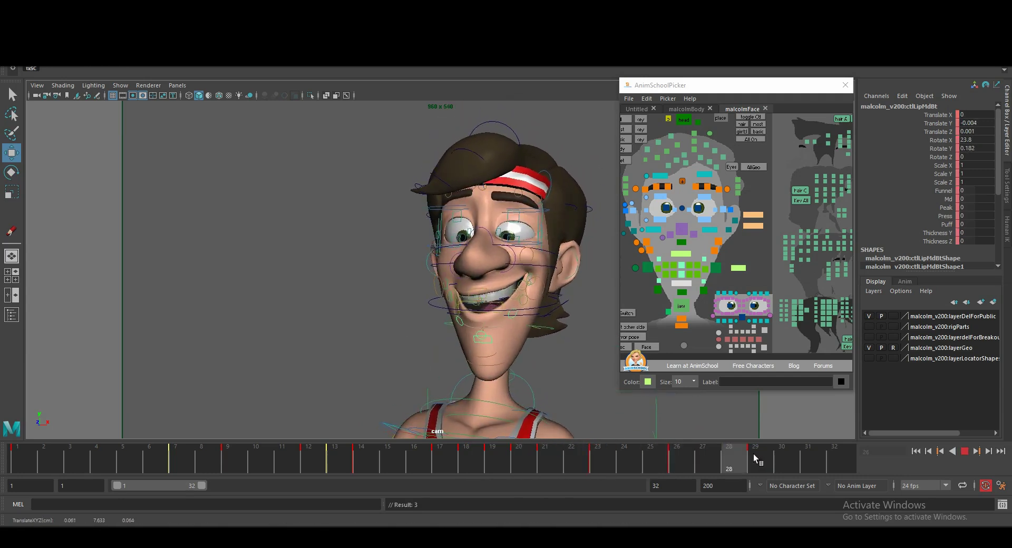
pyautogui.hotkey('alt', 'v')
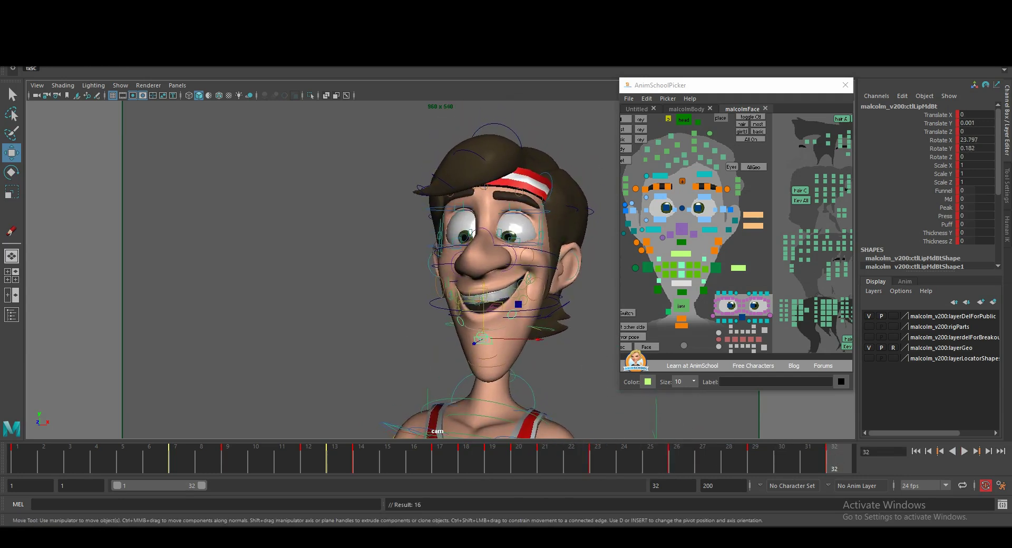